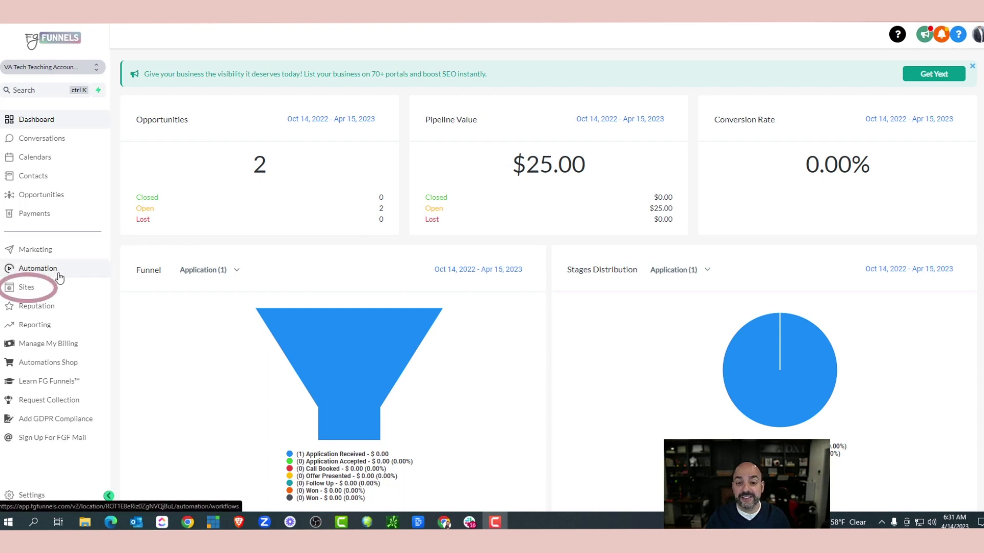
Step: Go to the account's surveys list and delete the survey named Survey 2
{"action": "left_click", "coordinate": [45, 287]}
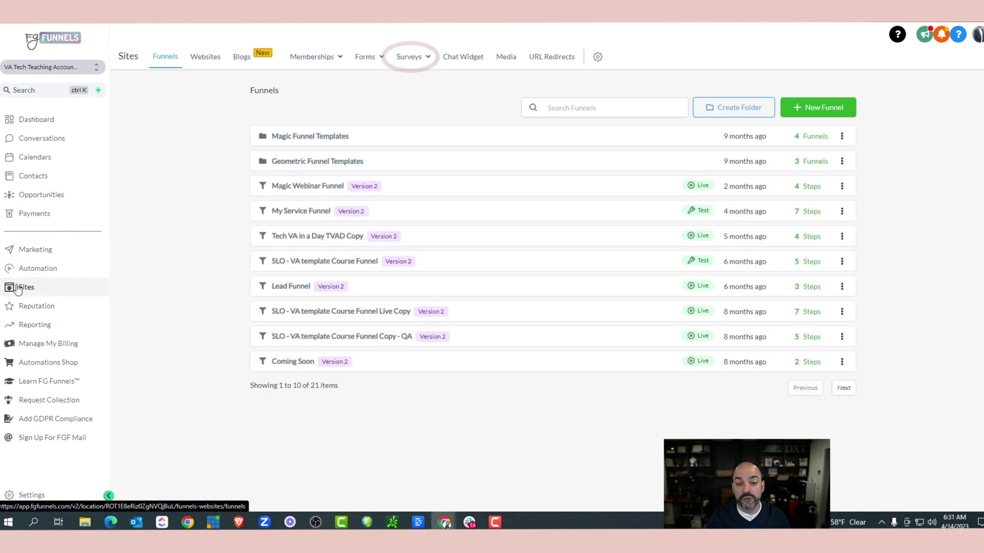
{"action": "mouse_move", "coordinate": [413, 57]}
{"action": "left_click", "coordinate": [405, 80]}
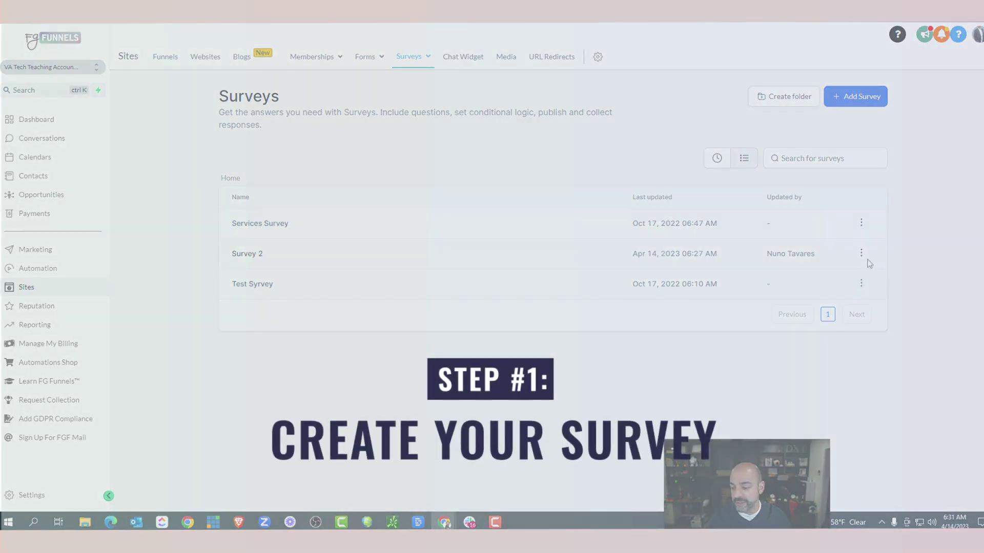
{"action": "left_click", "coordinate": [862, 253]}
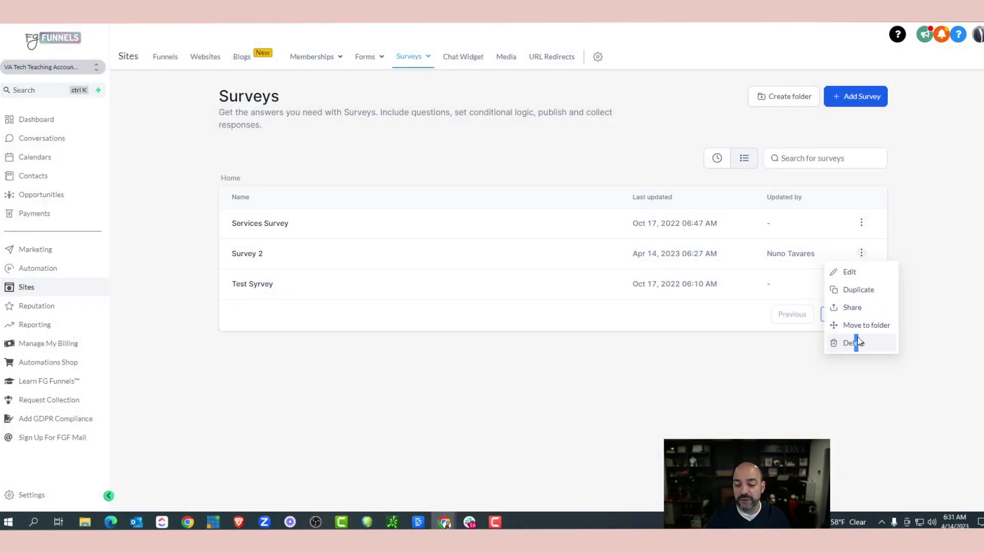
{"action": "left_click", "coordinate": [857, 343]}
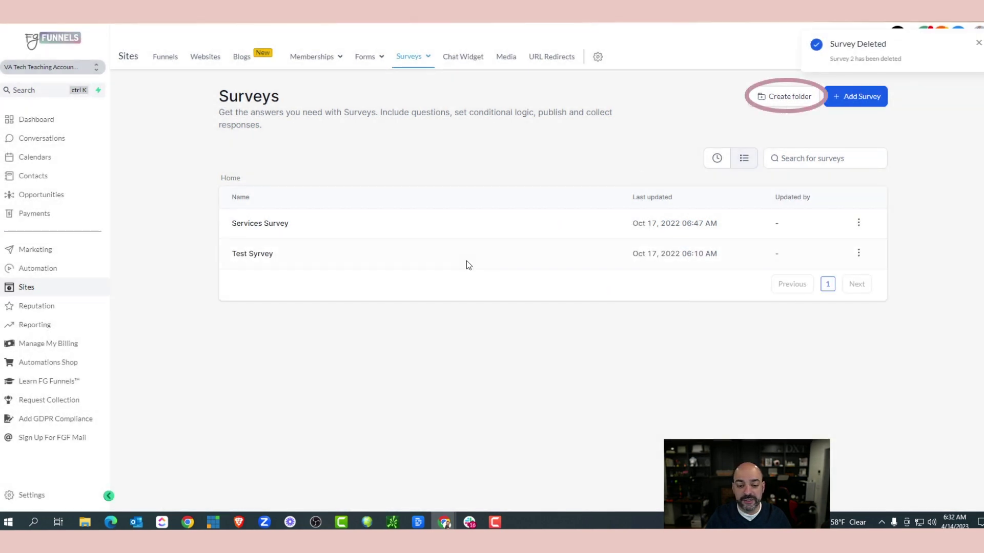
Step: Create a survey folder named "Dog Surverys"
{"action": "left_click", "coordinate": [809, 98]}
{"action": "left_click", "coordinate": [447, 289]}
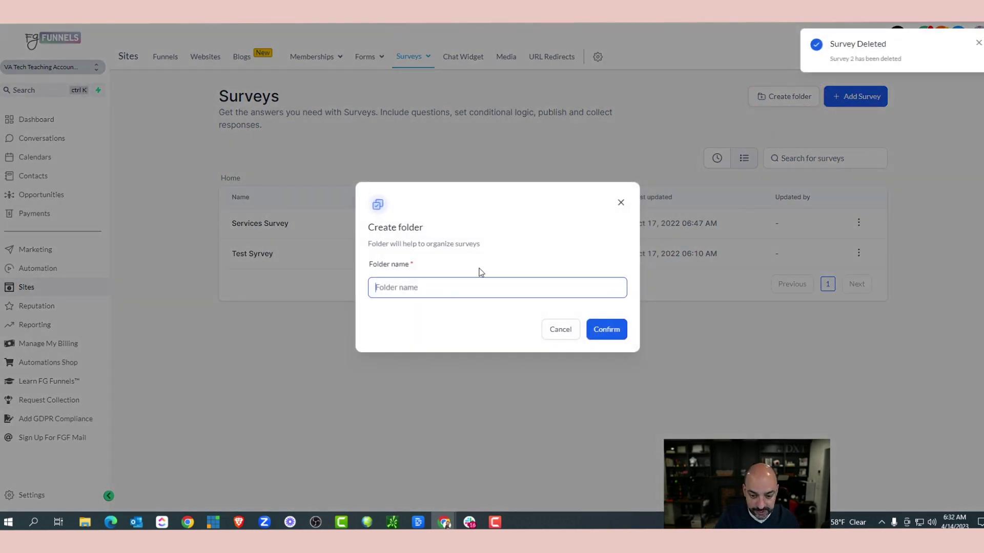
{"action": "type", "text": "Dogs and"}
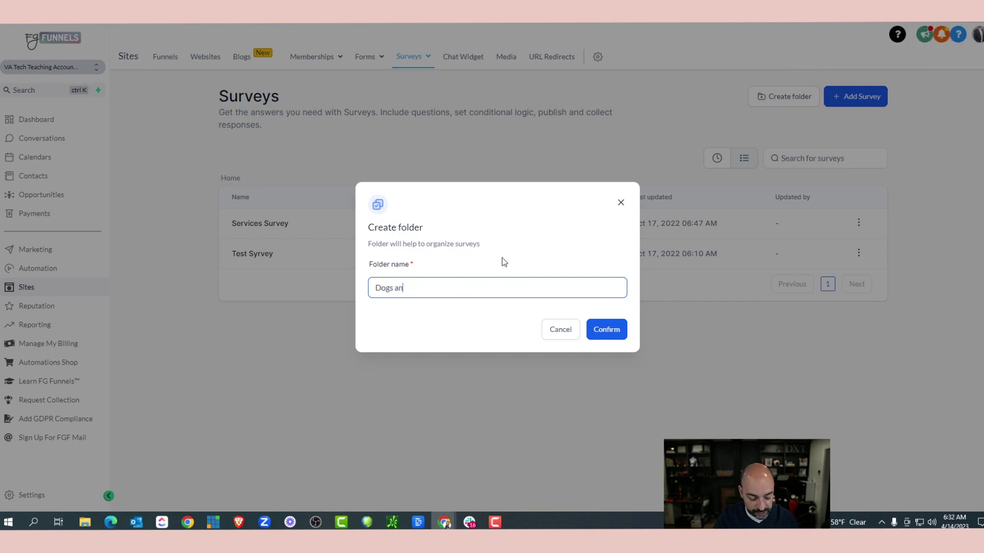
{"action": "key", "text": "BackSpace"}
{"action": "key", "text": "BackSpace"}
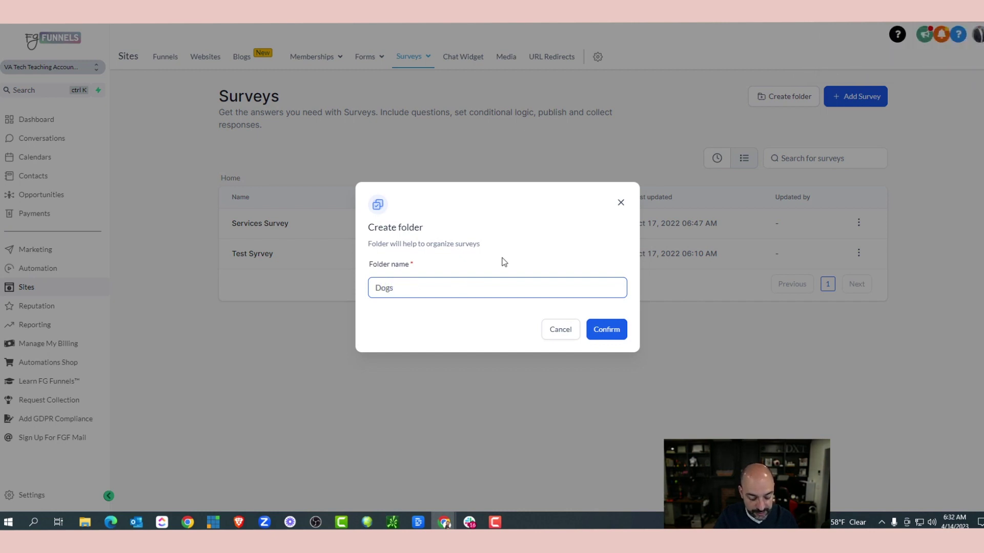
{"action": "type", "text": "Surverys"}
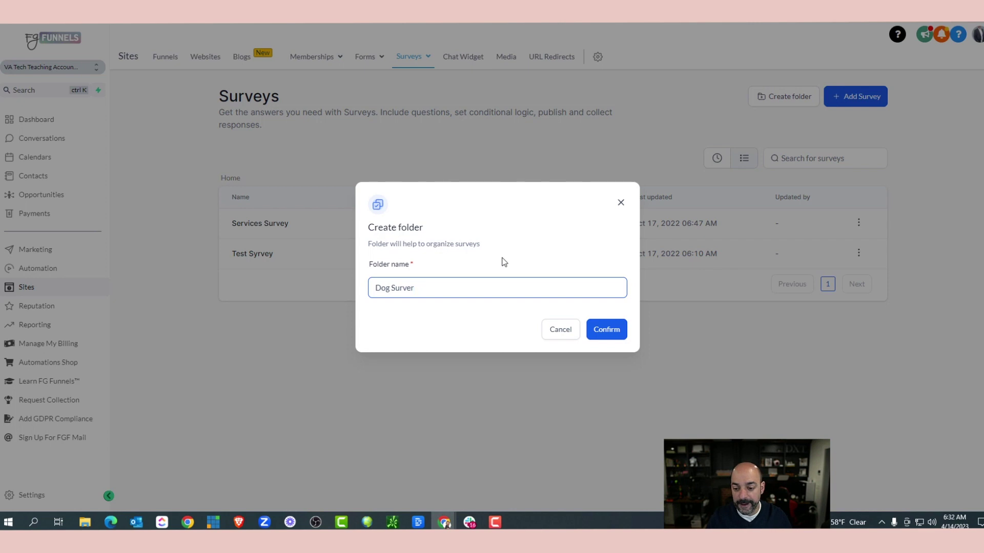
{"action": "left_click", "coordinate": [608, 329]}
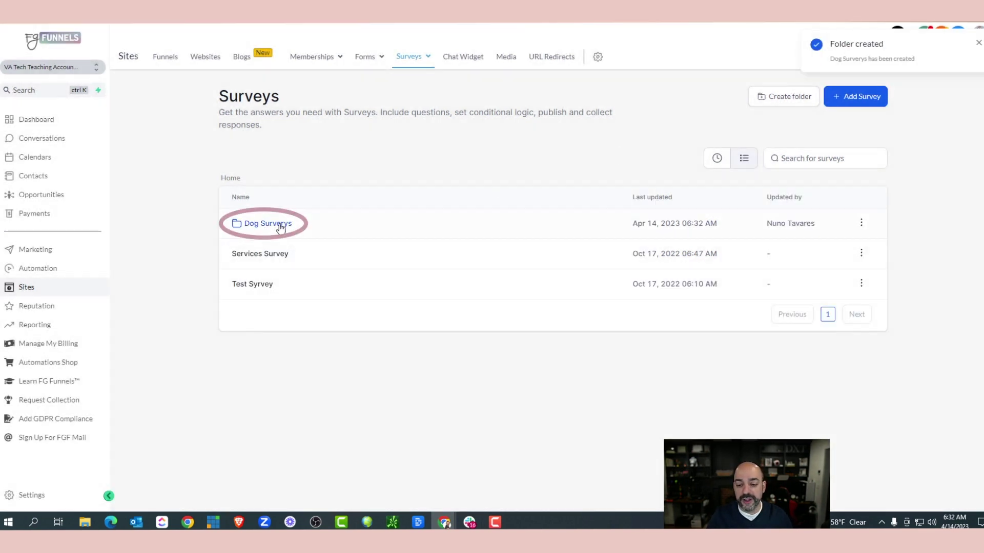
Step: Start a new survey inside the Dog Surverys folder and leave the settings of its first slide
{"action": "left_click", "coordinate": [267, 223]}
{"action": "left_click", "coordinate": [565, 326]}
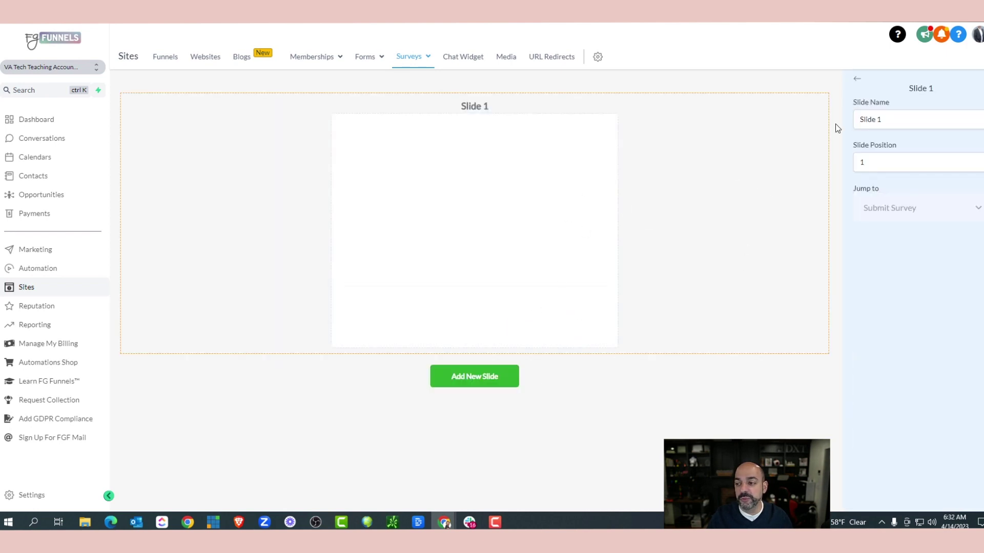
{"action": "left_click", "coordinate": [858, 82]}
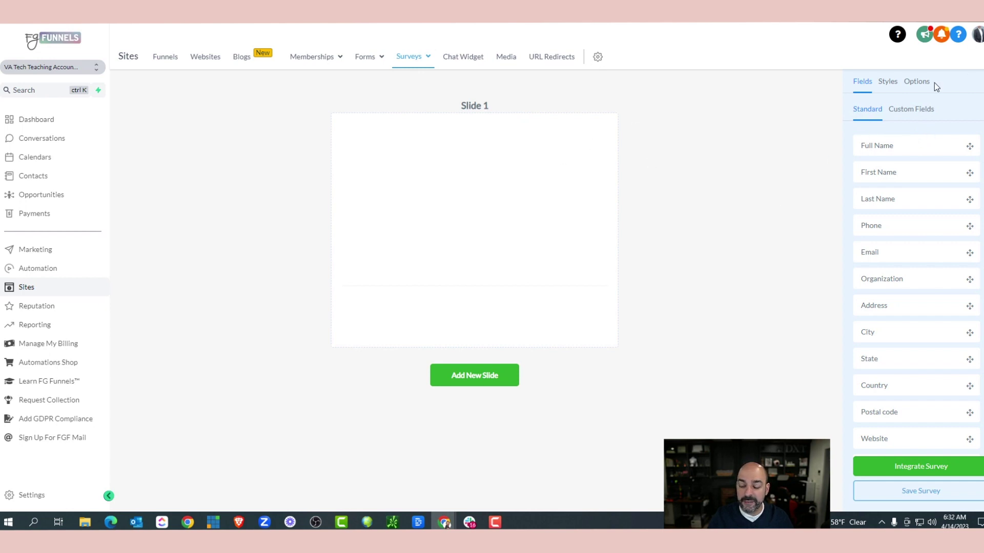
Step: Name the new survey "Dog Survery"
{"action": "left_click", "coordinate": [916, 82]}
{"action": "triple_click", "coordinate": [921, 143]}
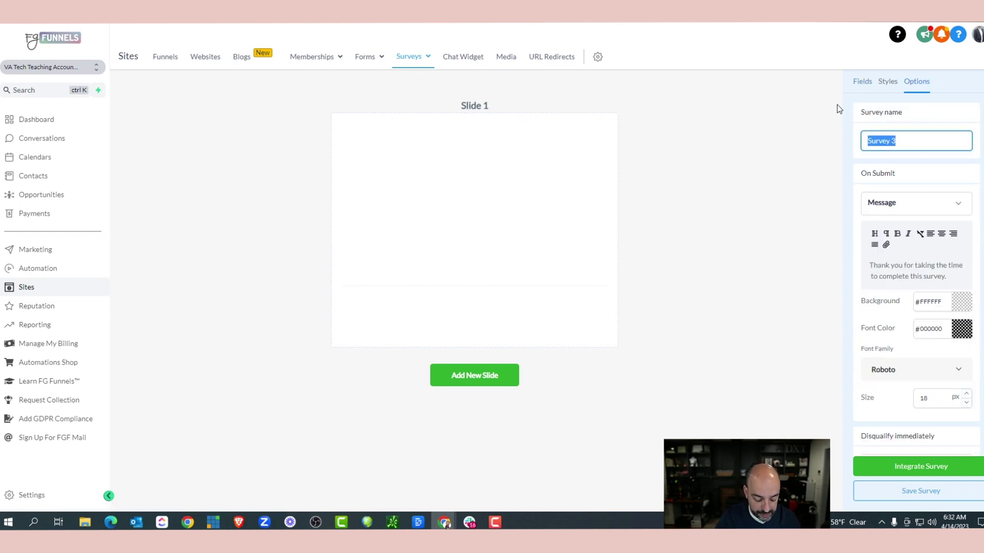
{"action": "type", "text": "Dog Surve"}
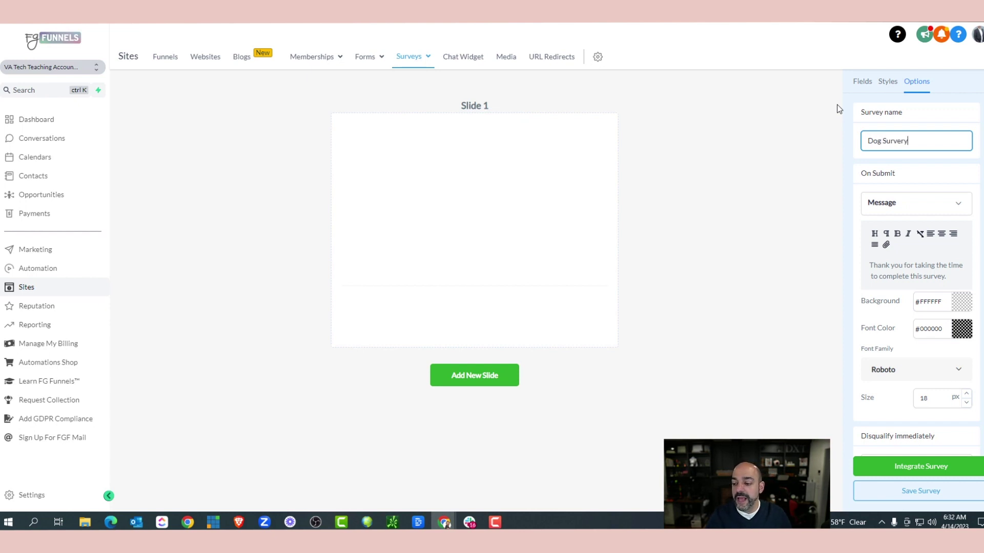
{"action": "left_click", "coordinate": [810, 202]}
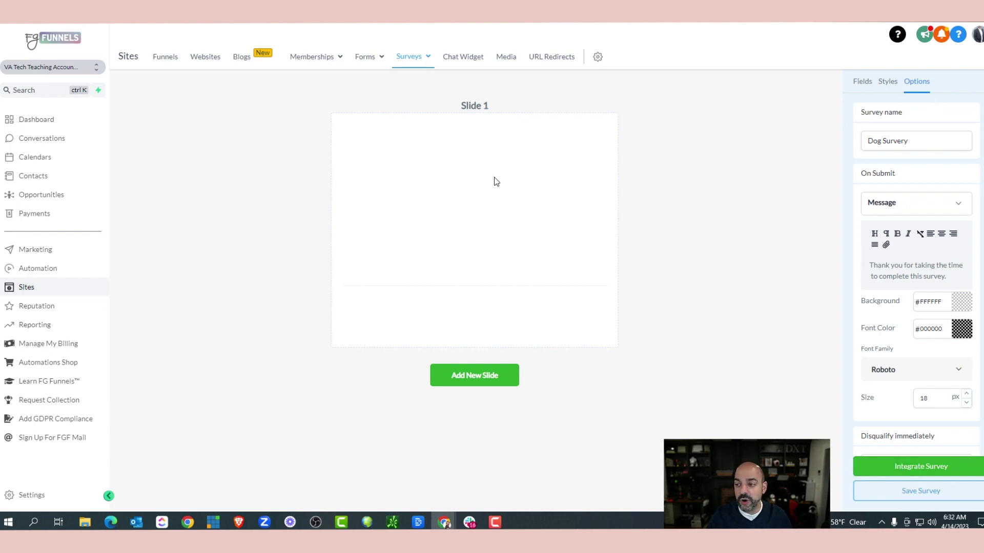
Step: Look through the survey builder's standard fields, existing custom fields and the field types offered for a new custom field
{"action": "left_click", "coordinate": [862, 82]}
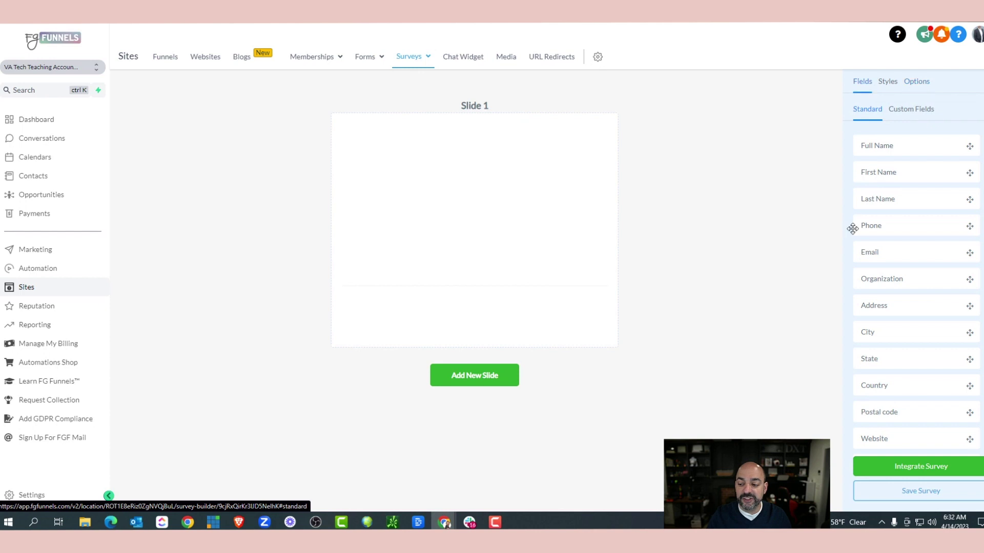
{"action": "scroll", "coordinate": [918, 293], "scroll_direction": "down", "scroll_amount": 3}
{"action": "scroll", "coordinate": [918, 293], "scroll_direction": "up", "scroll_amount": 3}
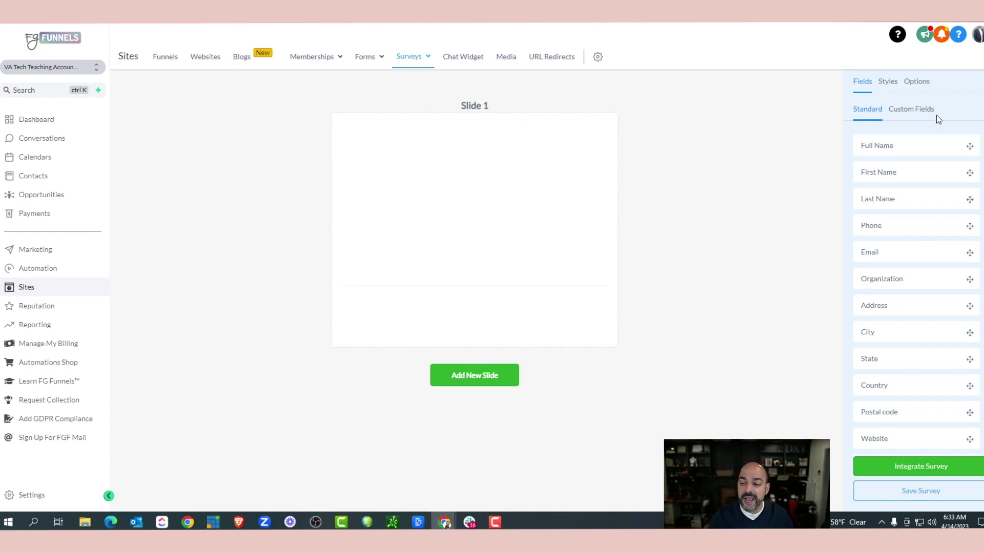
{"action": "left_click", "coordinate": [923, 122]}
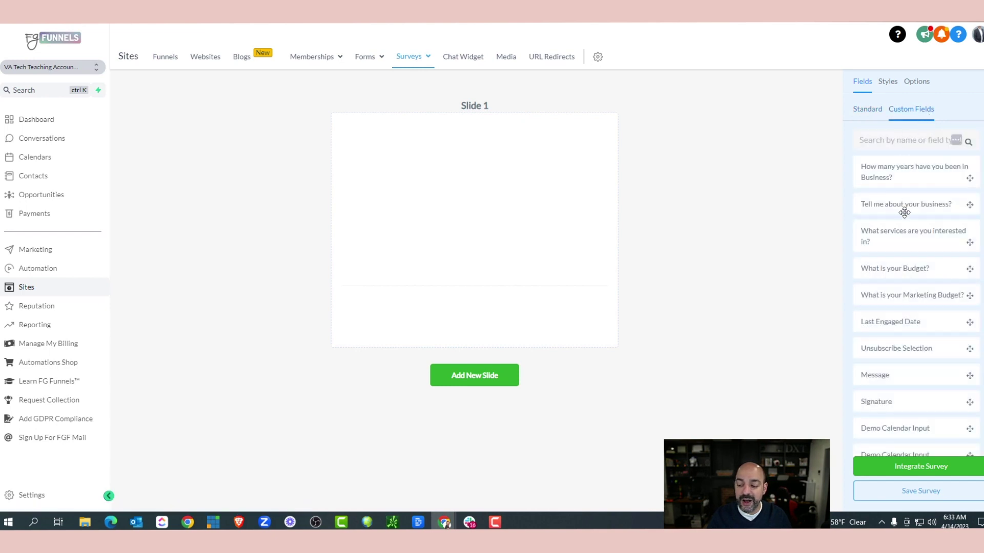
{"action": "scroll", "coordinate": [902, 215], "scroll_direction": "down", "scroll_amount": 5}
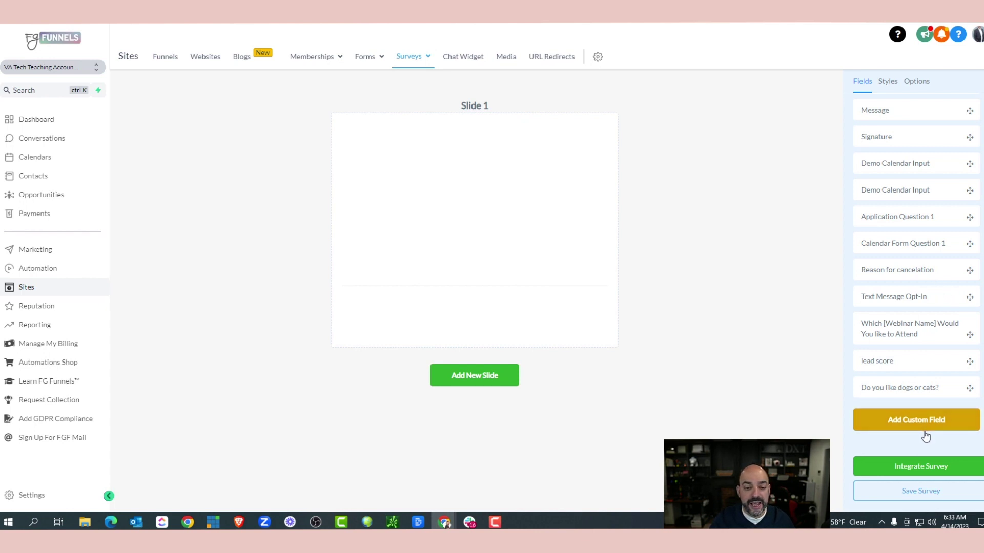
{"action": "left_click", "coordinate": [916, 420]}
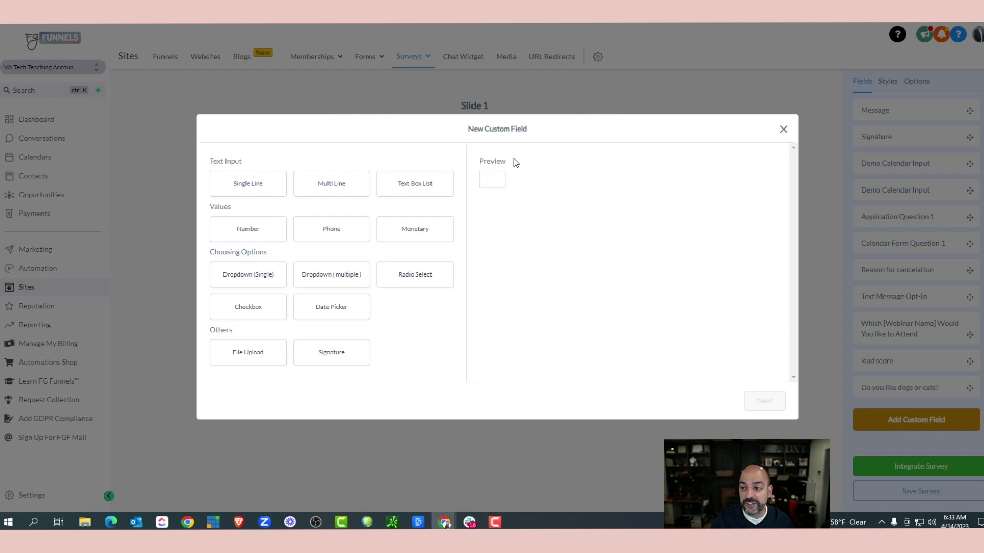
{"action": "left_click", "coordinate": [783, 129]}
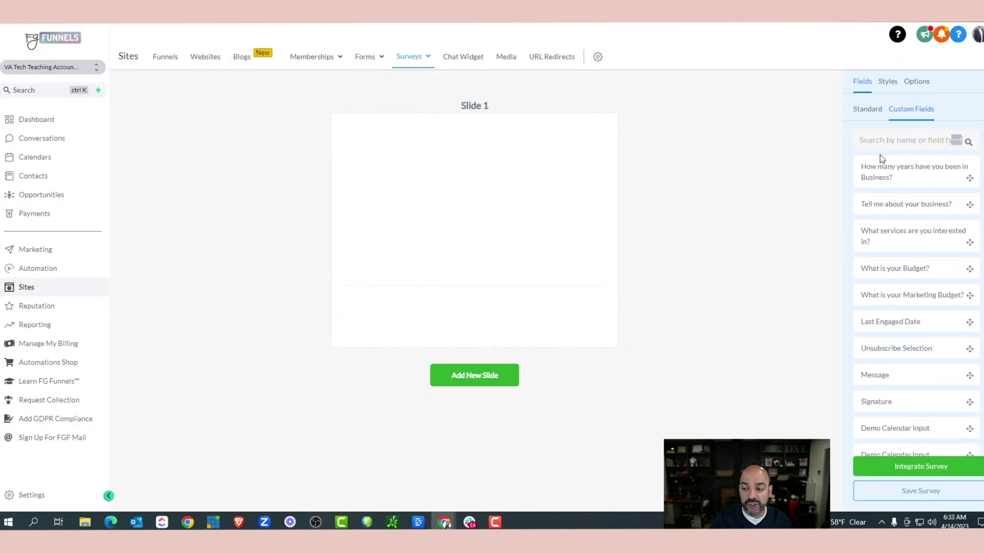
{"action": "left_click", "coordinate": [863, 107]}
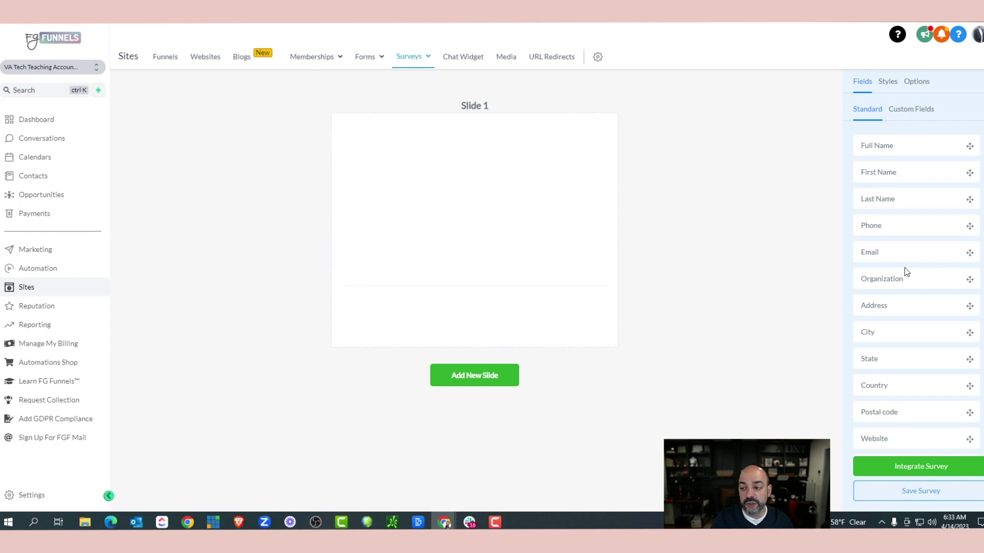
Step: Start a new custom field of the Radio Select type and name it "Do you like Dogs?"
{"action": "left_click", "coordinate": [917, 110]}
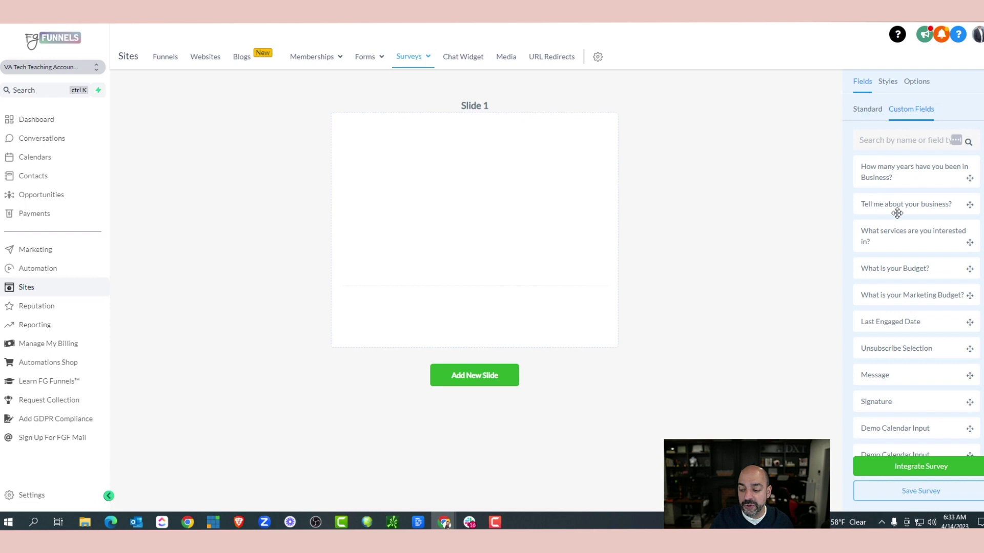
{"action": "scroll", "coordinate": [906, 439], "scroll_direction": "down", "scroll_amount": 5}
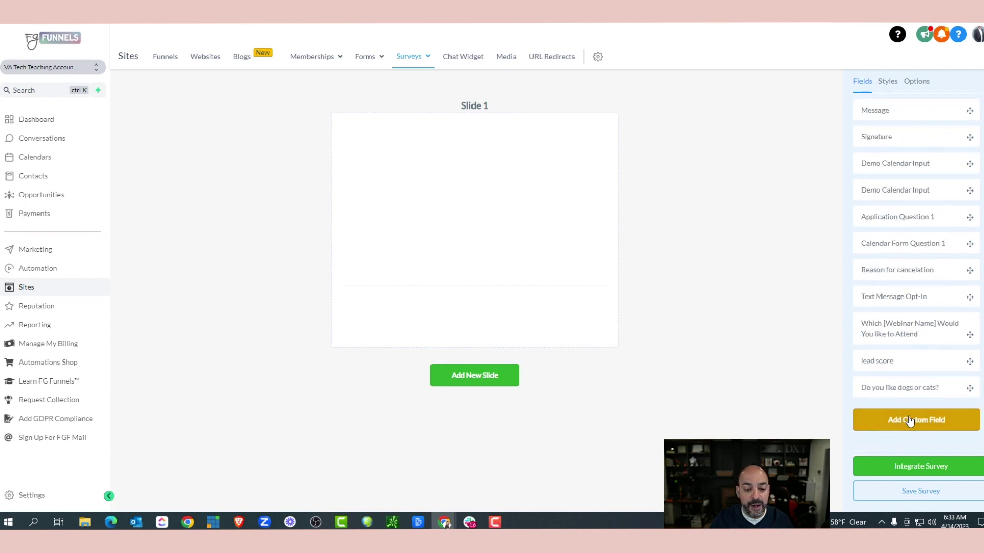
{"action": "left_click", "coordinate": [911, 420]}
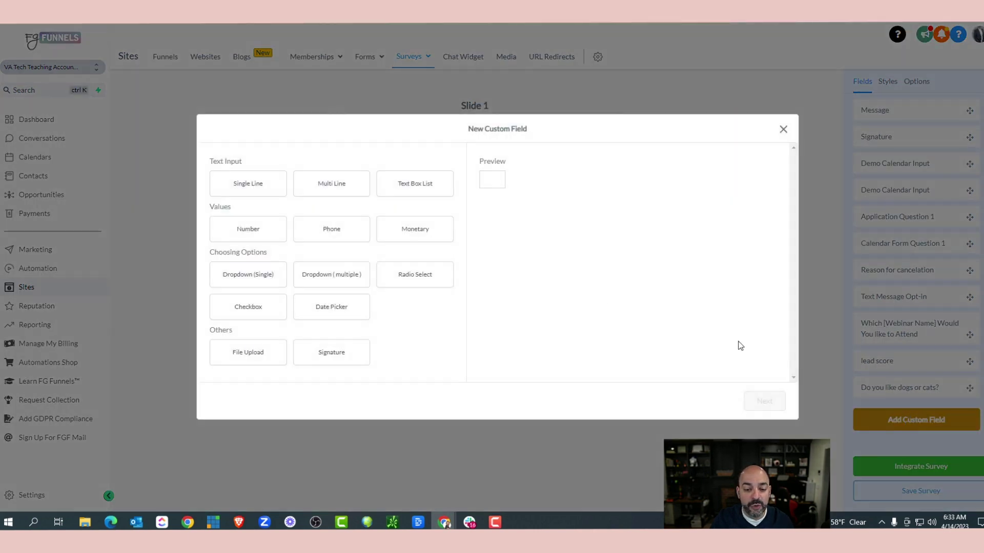
{"action": "left_click", "coordinate": [414, 283]}
{"action": "left_click", "coordinate": [763, 401]}
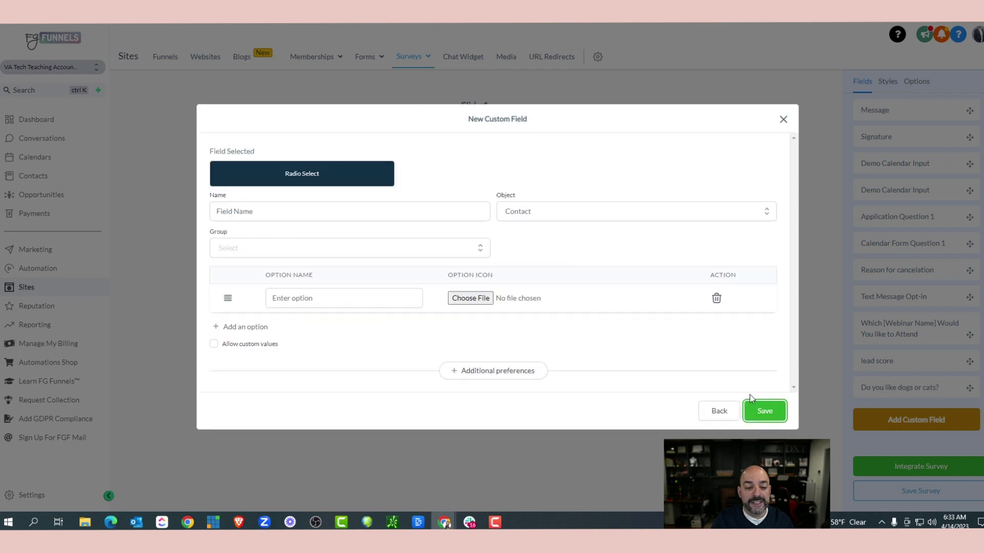
{"action": "left_click", "coordinate": [273, 211]}
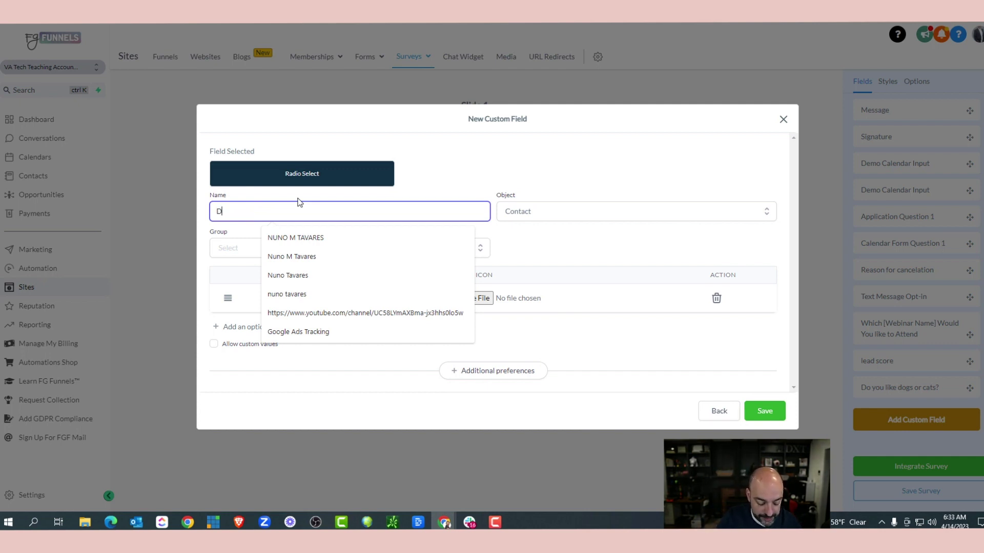
{"action": "type", "text": "Do you like"}
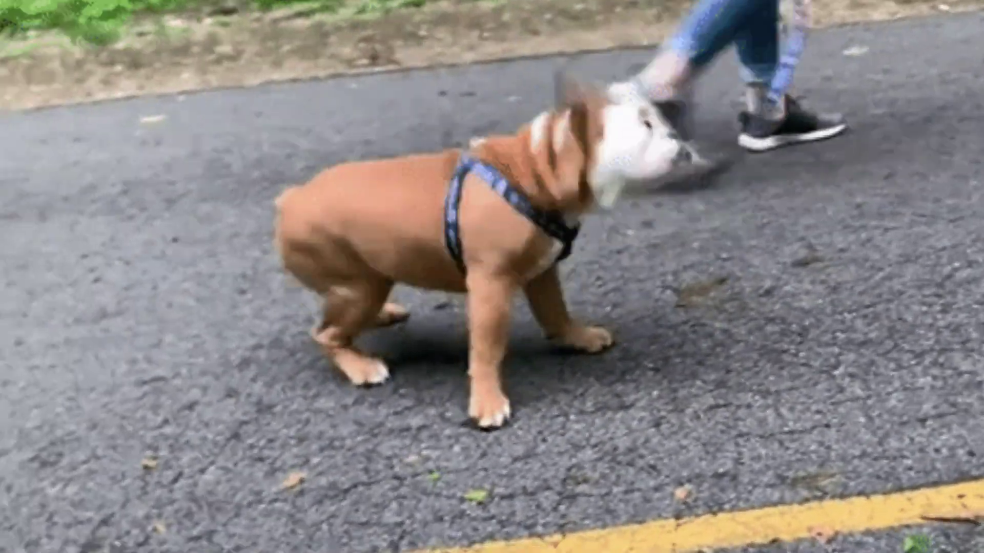
{"action": "type", "text": "Dogs?"}
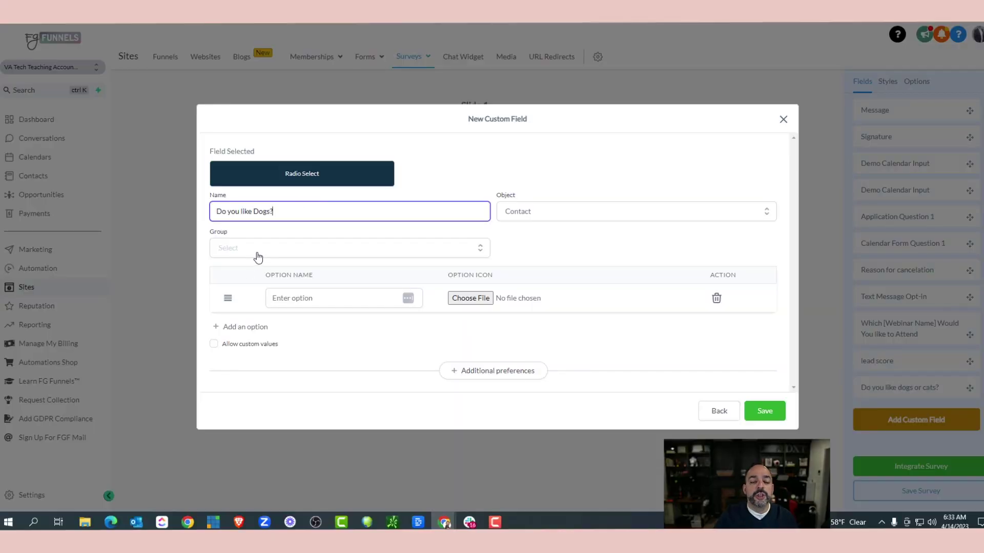
Step: Assign the new "Do you like Dogs?" field to the Additional Info group
{"action": "left_click", "coordinate": [259, 252]}
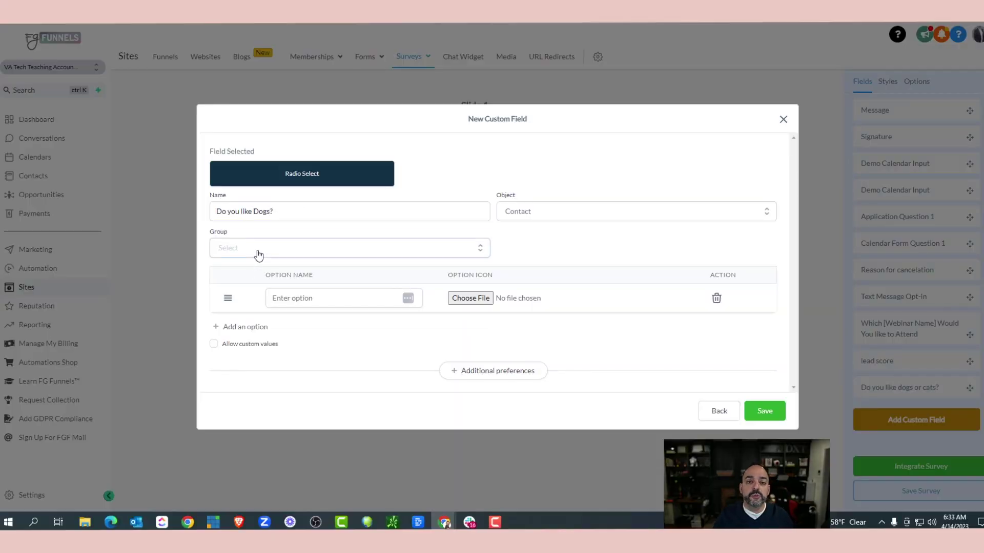
{"action": "left_click", "coordinate": [259, 252]}
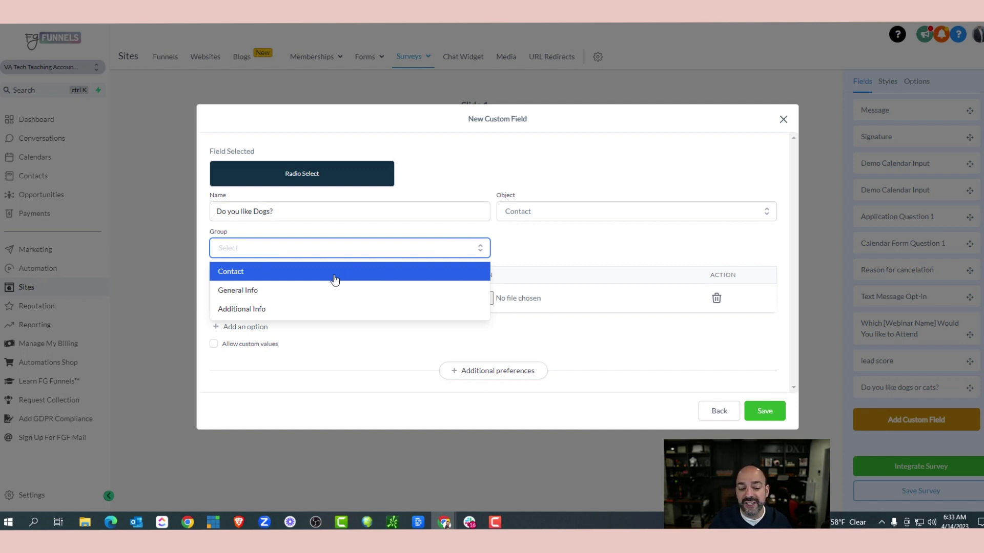
{"action": "left_click", "coordinate": [380, 310]}
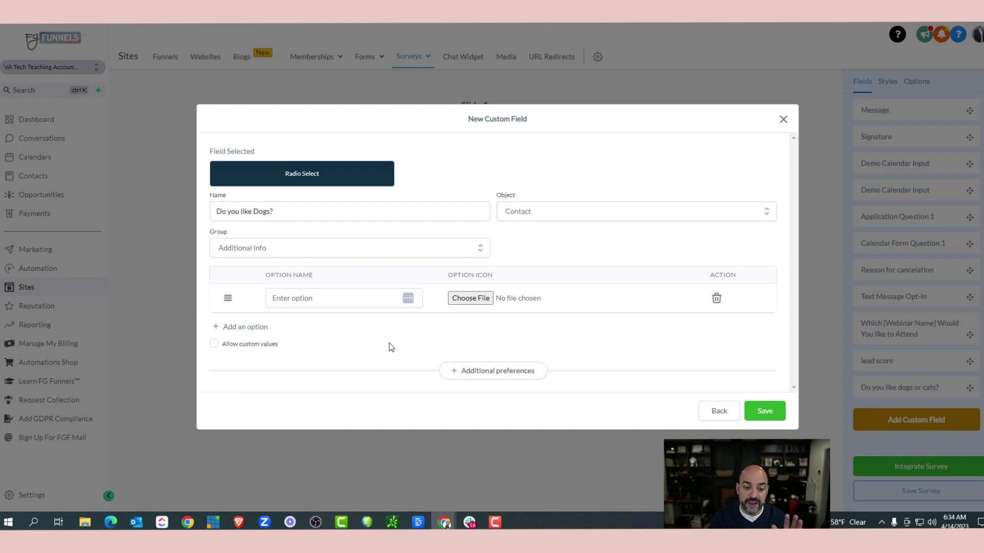
{"action": "left_click", "coordinate": [391, 248]}
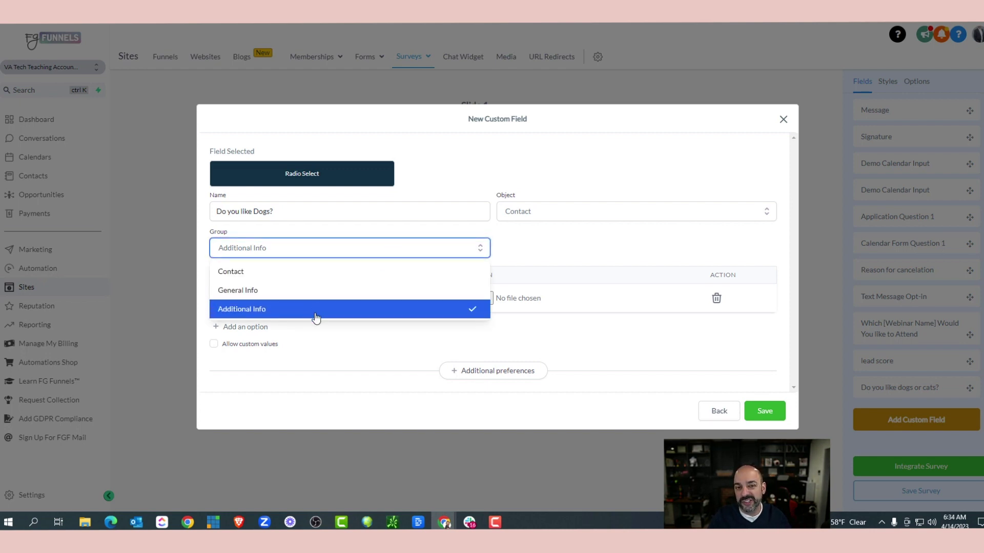
{"action": "left_click", "coordinate": [578, 239]}
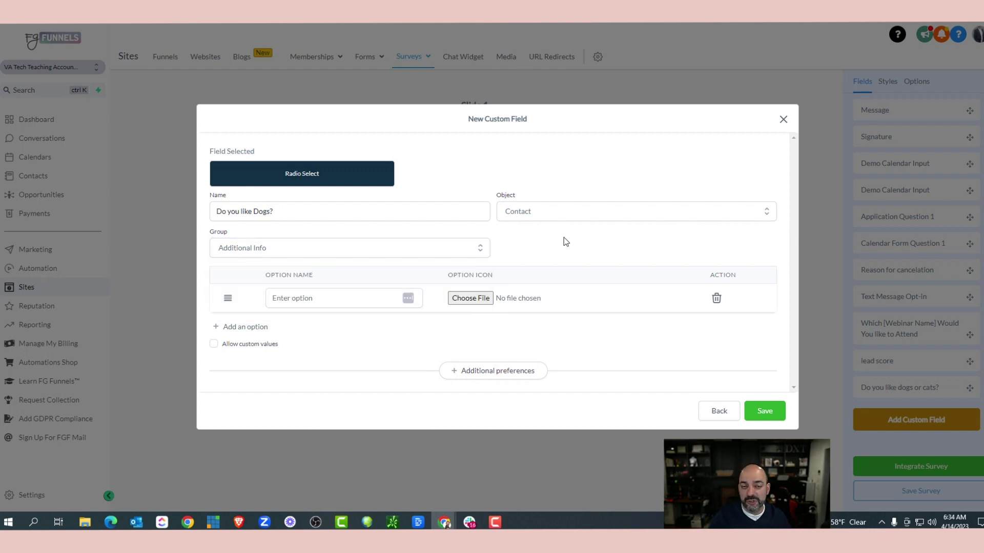
Step: Enter "Yes I love them" as the first answer option of the radio field
{"action": "left_click", "coordinate": [355, 293]}
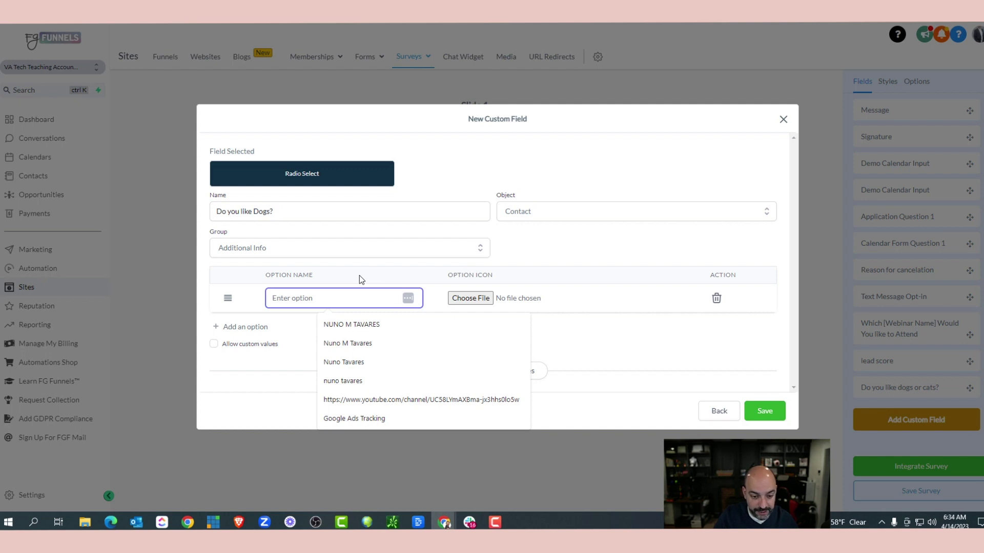
{"action": "type", "text": "Yes I lovew"}
{"action": "key", "text": "BackSpace"}
{"action": "type", "text": "them"}
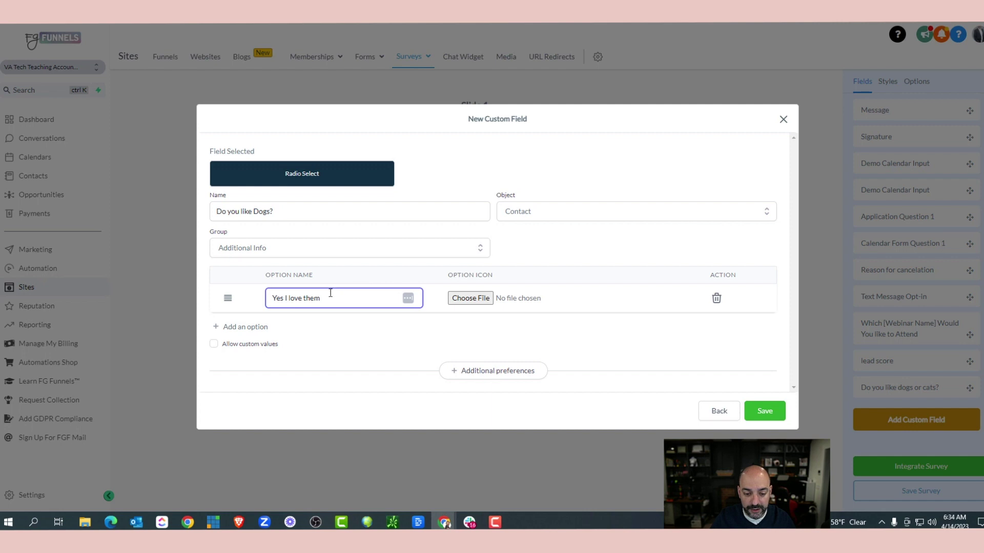
Step: Append a smiling face with hearts emoji to the "Yes I love them" answer option
{"action": "right_click", "coordinate": [327, 298]}
{"action": "left_click", "coordinate": [364, 312]}
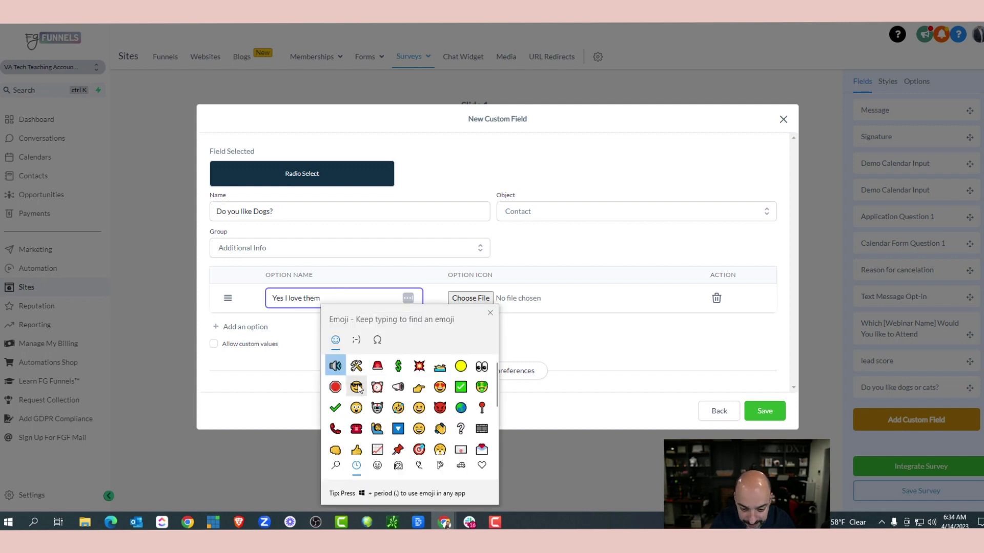
{"action": "scroll", "coordinate": [408, 411], "scroll_direction": "down", "scroll_amount": 3}
{"action": "scroll", "coordinate": [409, 412], "scroll_direction": "down", "scroll_amount": 5}
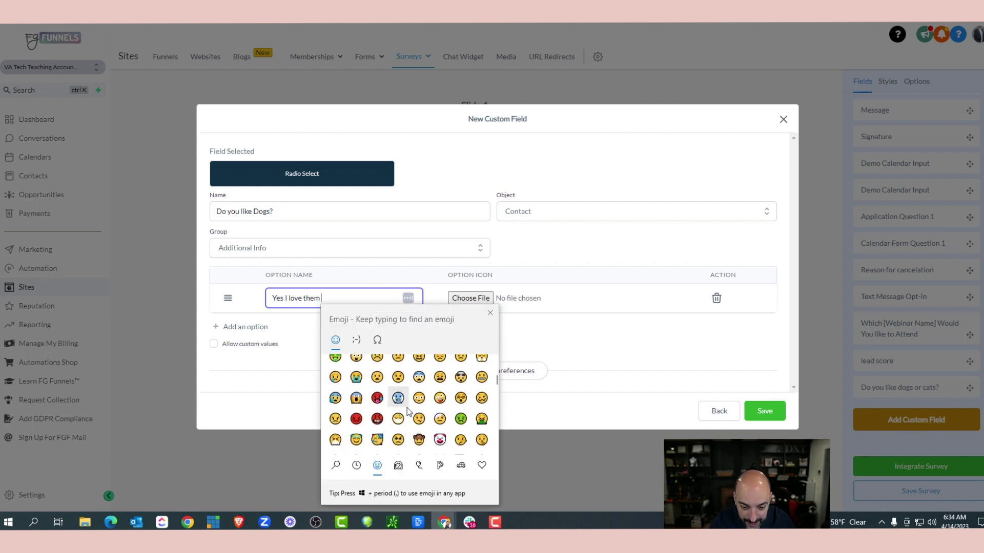
{"action": "left_click", "coordinate": [419, 384]}
{"action": "key", "text": "Escape"}
Step: Add a second answer option "No I can't Stand them" ending with a face emoji, and save the custom field
{"action": "left_click", "coordinate": [269, 327]}
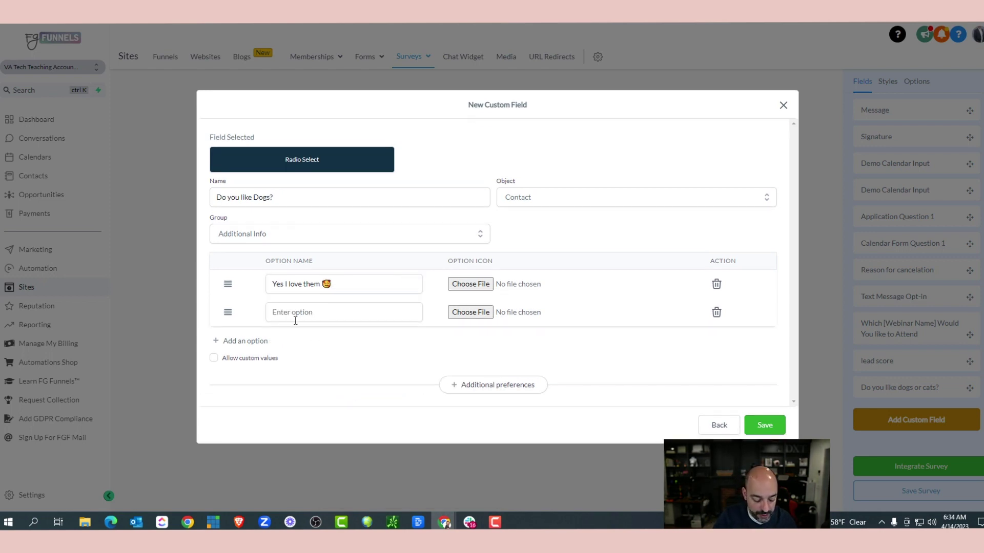
{"action": "left_click", "coordinate": [324, 318]}
{"action": "type", "text": "No I ca"}
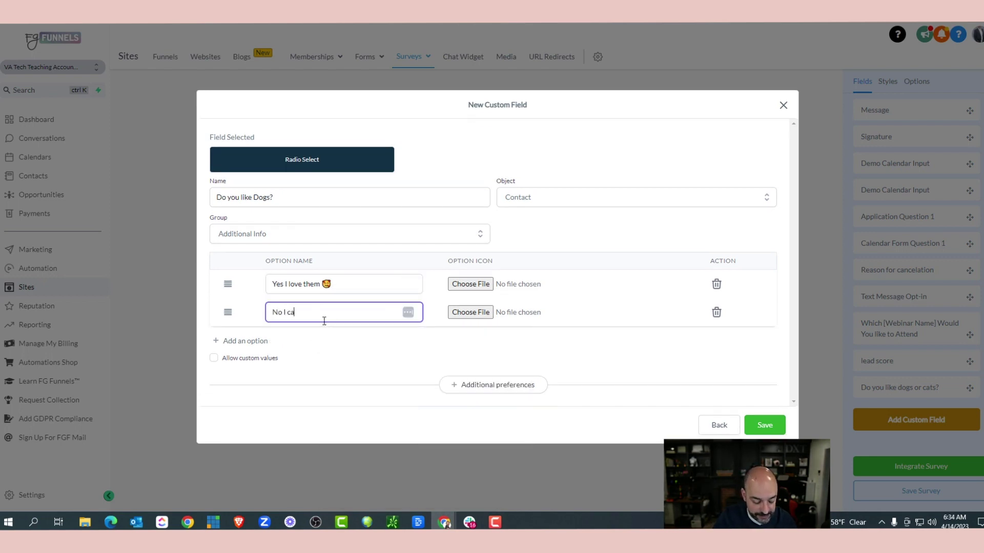
{"action": "type", "text": "n't Stand them"}
{"action": "key", "text": "super+period"}
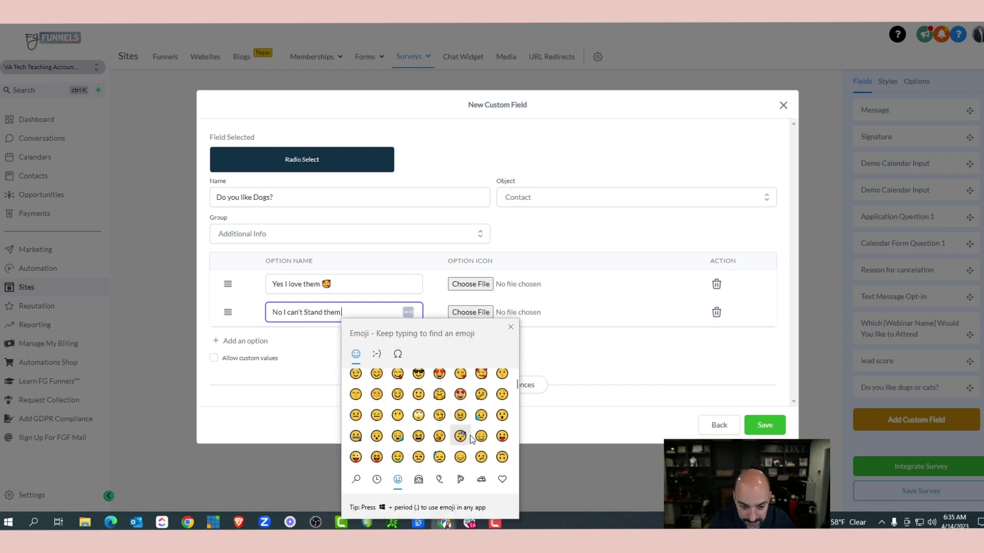
{"action": "left_click", "coordinate": [376, 424]}
{"action": "key", "text": "Escape"}
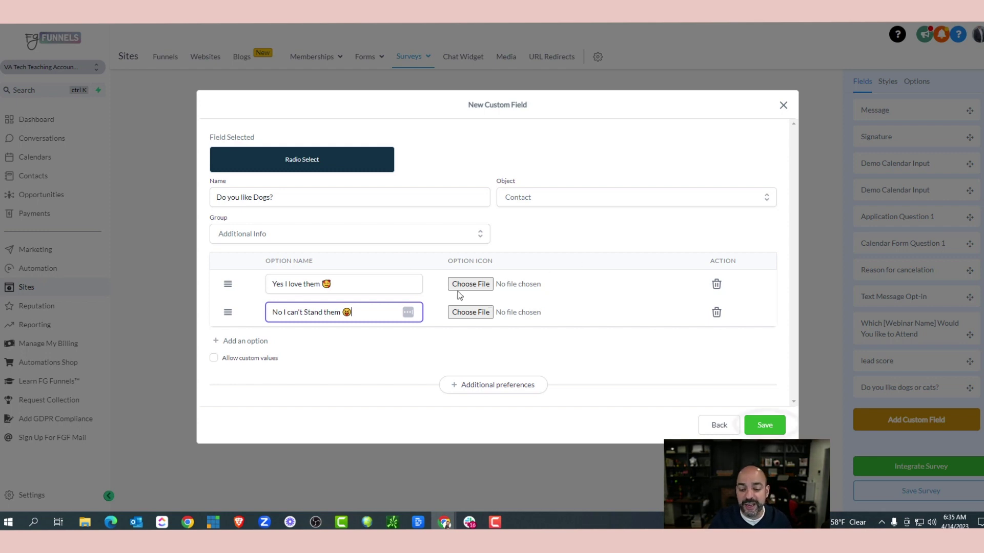
{"action": "left_click", "coordinate": [766, 425]}
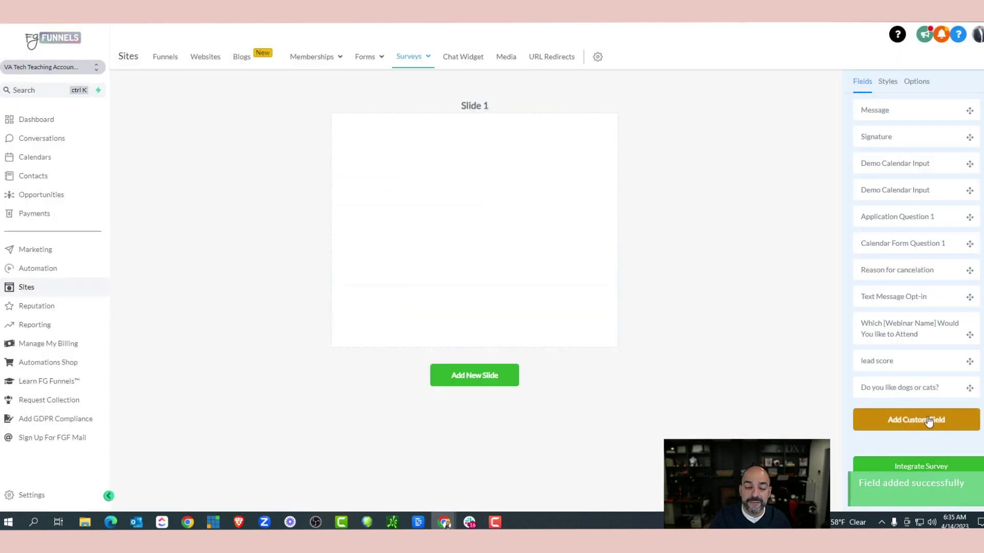
Step: Reload the survey builder and save the survey under the name "Dog Survey"
{"action": "key", "text": "F5"}
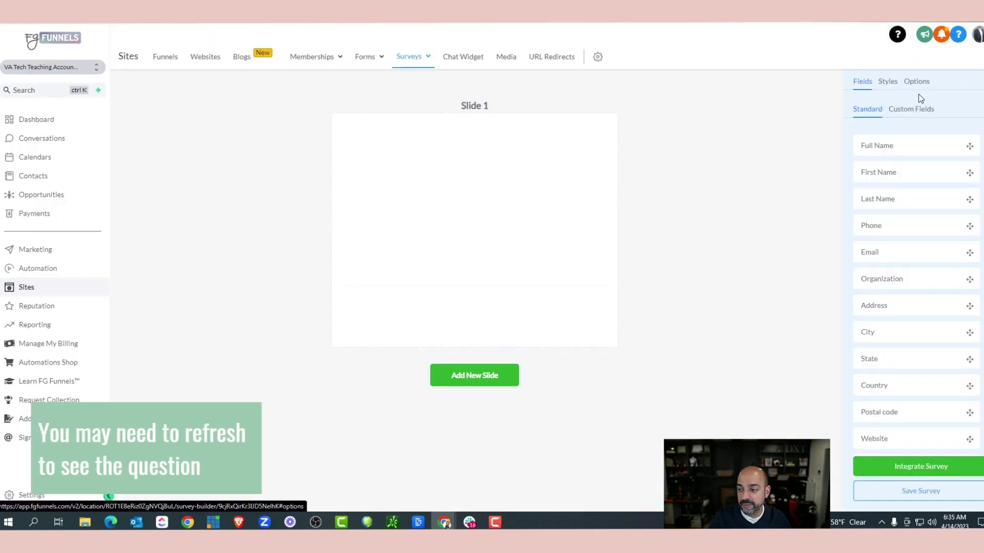
{"action": "left_click", "coordinate": [917, 82]}
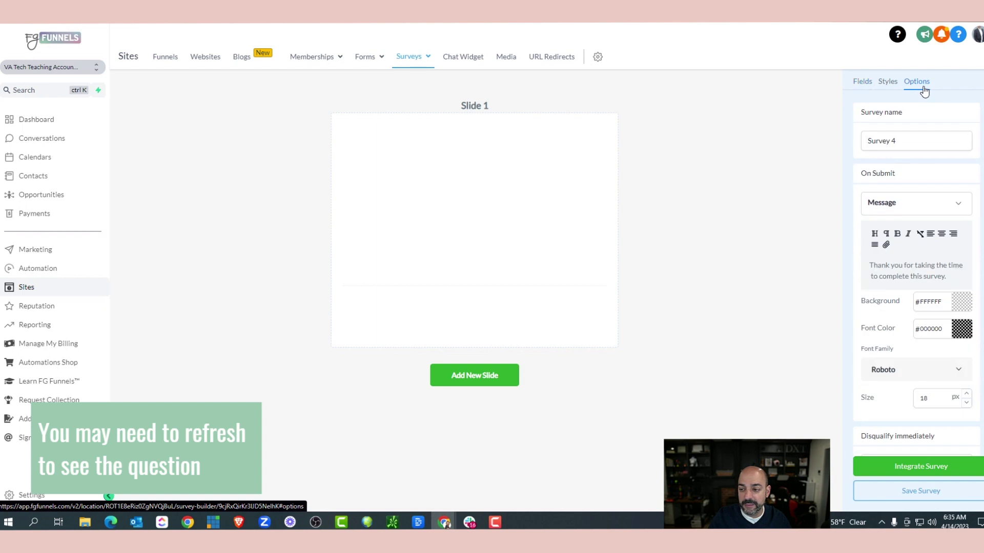
{"action": "triple_click", "coordinate": [905, 135]}
{"action": "type", "text": "D"}
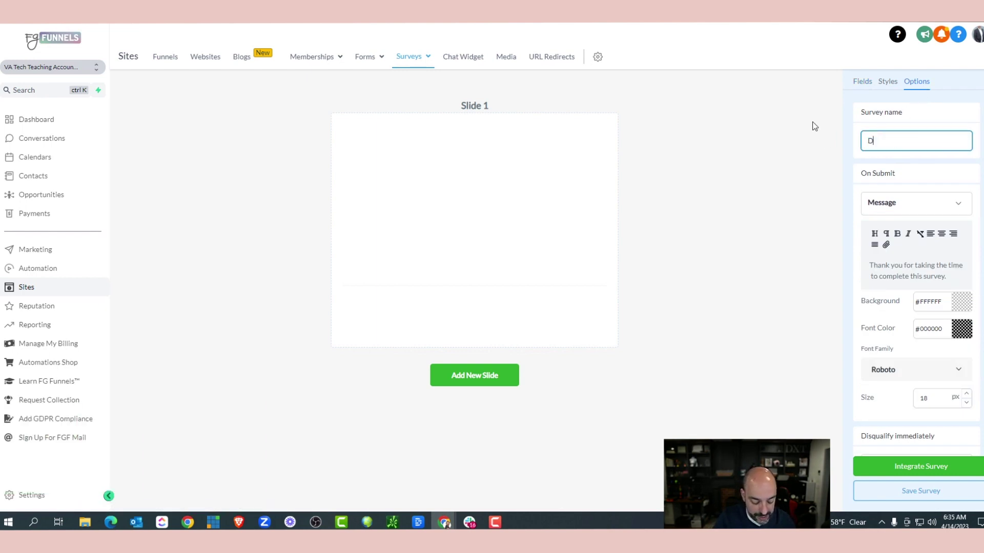
{"action": "type", "text": "og Survey"}
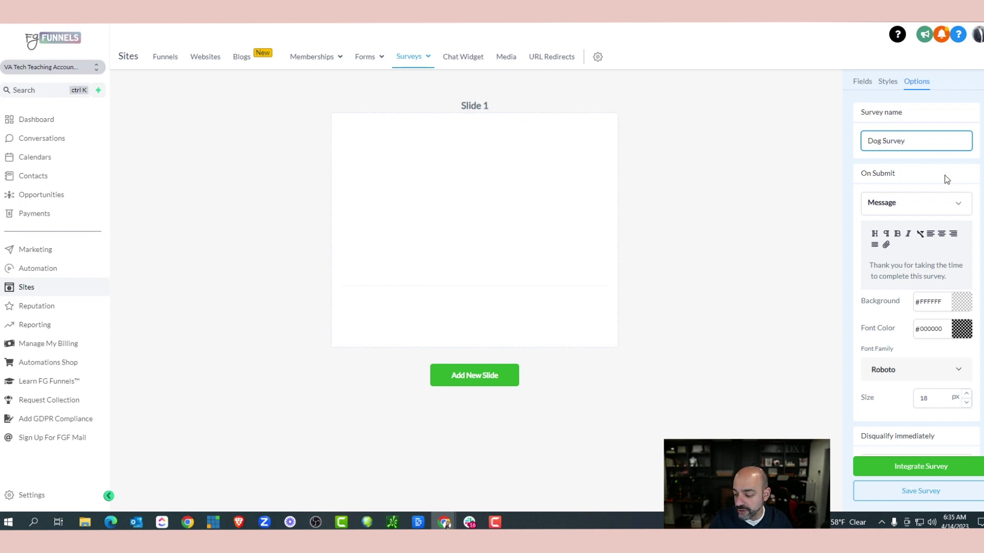
{"action": "scroll", "coordinate": [946, 179], "scroll_direction": "down", "scroll_amount": 10}
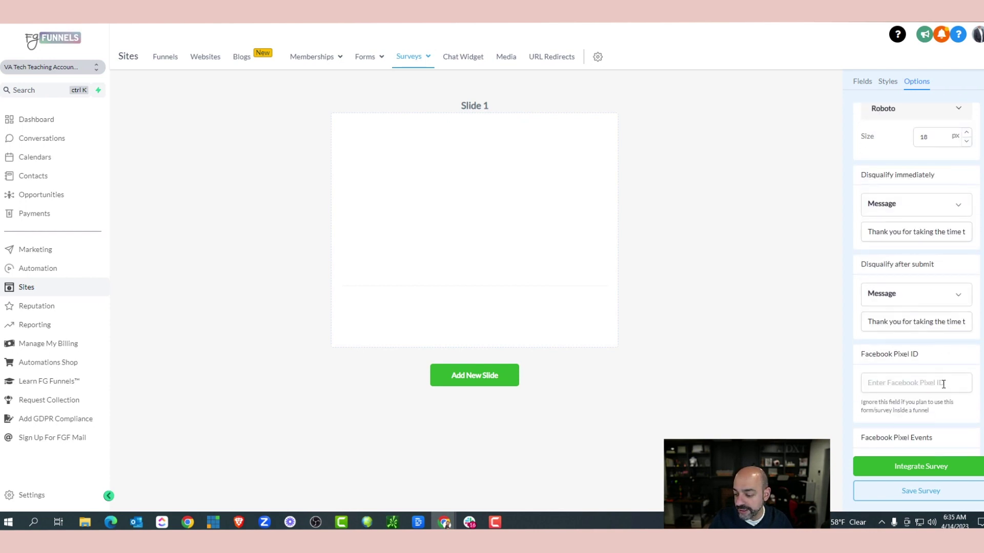
{"action": "left_click", "coordinate": [935, 501]}
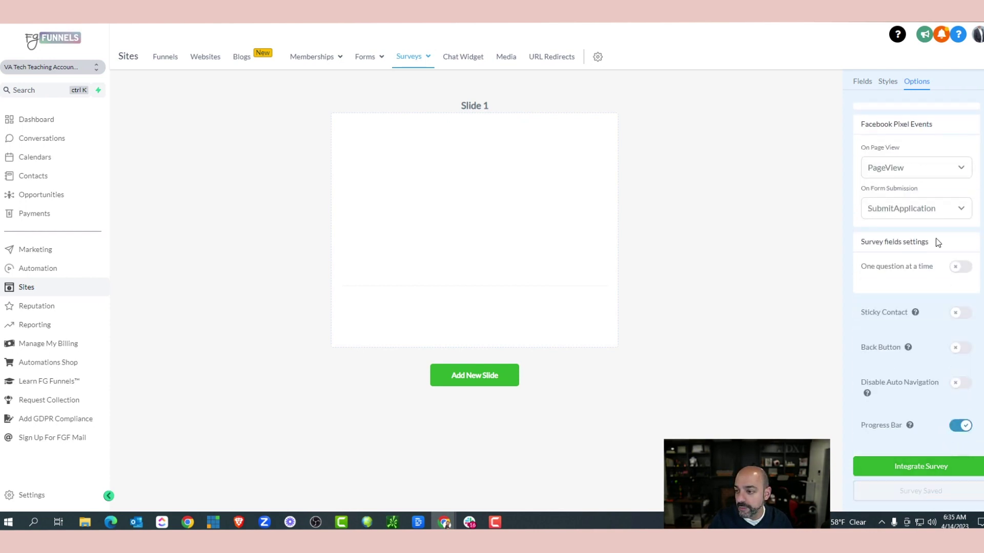
Step: Place the "Do you like Dogs?" custom field on Slide 1 of the survey
{"action": "scroll", "coordinate": [936, 238], "scroll_direction": "up", "scroll_amount": 10}
{"action": "left_click", "coordinate": [888, 84]}
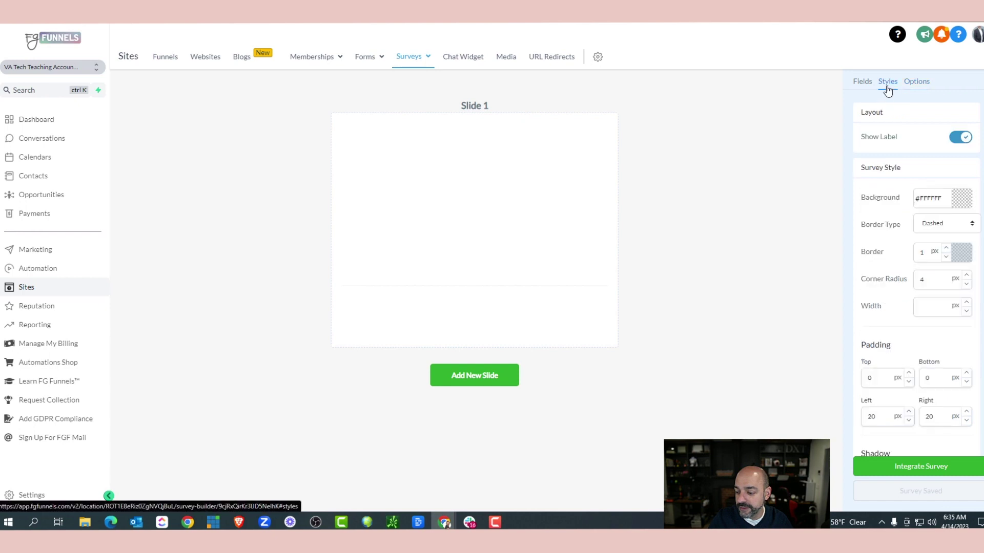
{"action": "left_click", "coordinate": [863, 82]}
{"action": "scroll", "coordinate": [912, 194], "scroll_direction": "down", "scroll_amount": 4}
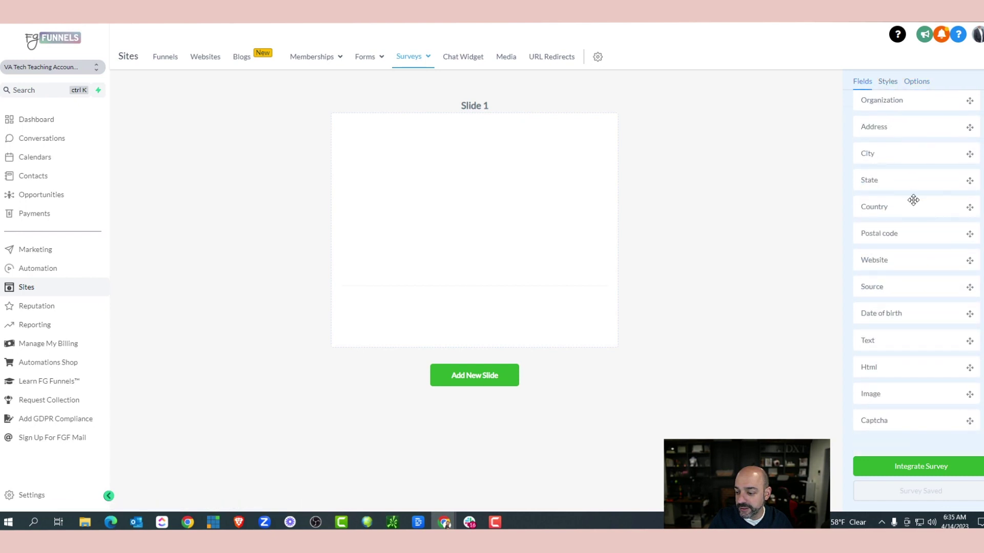
{"action": "scroll", "coordinate": [912, 200], "scroll_direction": "up", "scroll_amount": 4}
{"action": "left_click", "coordinate": [905, 108]}
{"action": "scroll", "coordinate": [939, 213], "scroll_direction": "down", "scroll_amount": 5}
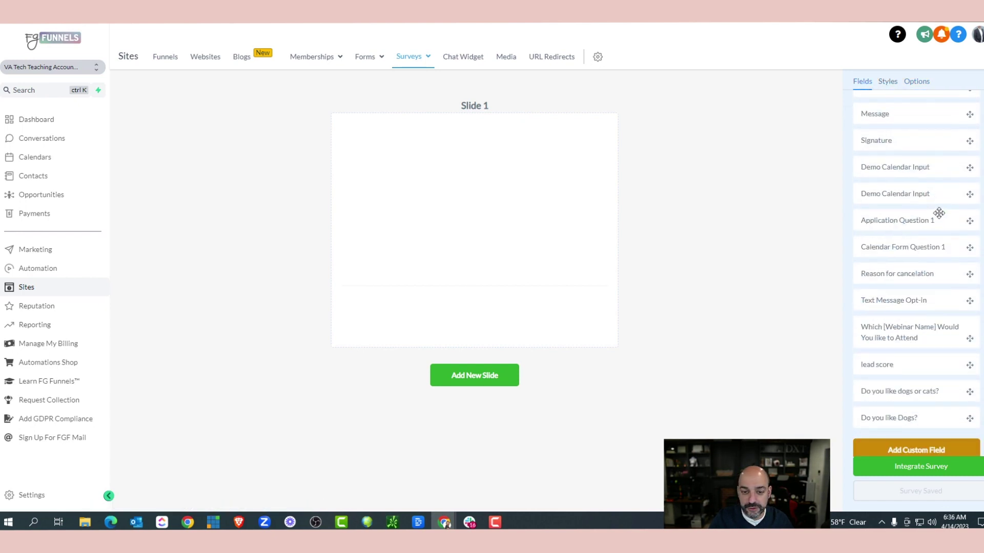
{"action": "left_click_drag", "start_coordinate": [948, 417], "coordinate": [516, 189]}
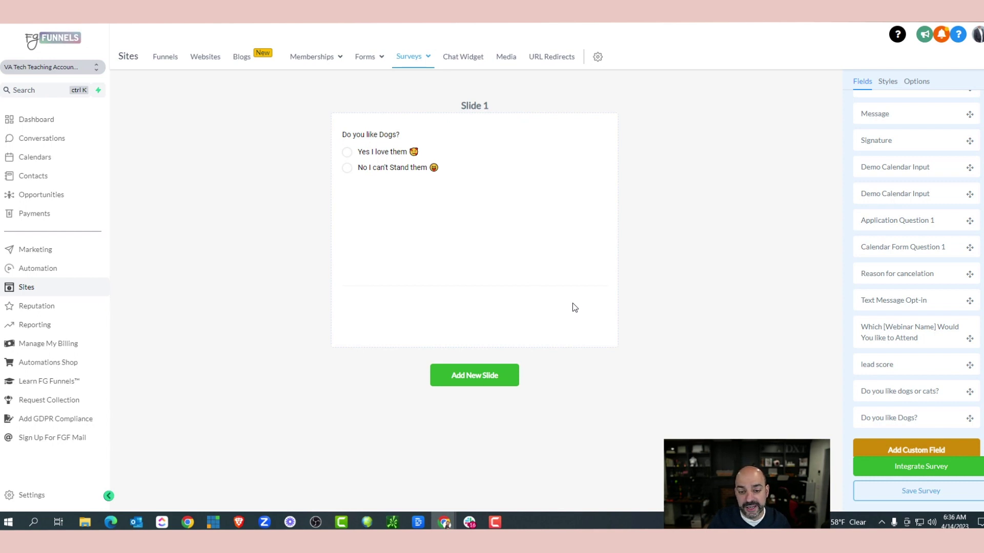
Step: Add a second slide to the survey below Slide 1
{"action": "left_click", "coordinate": [496, 385]}
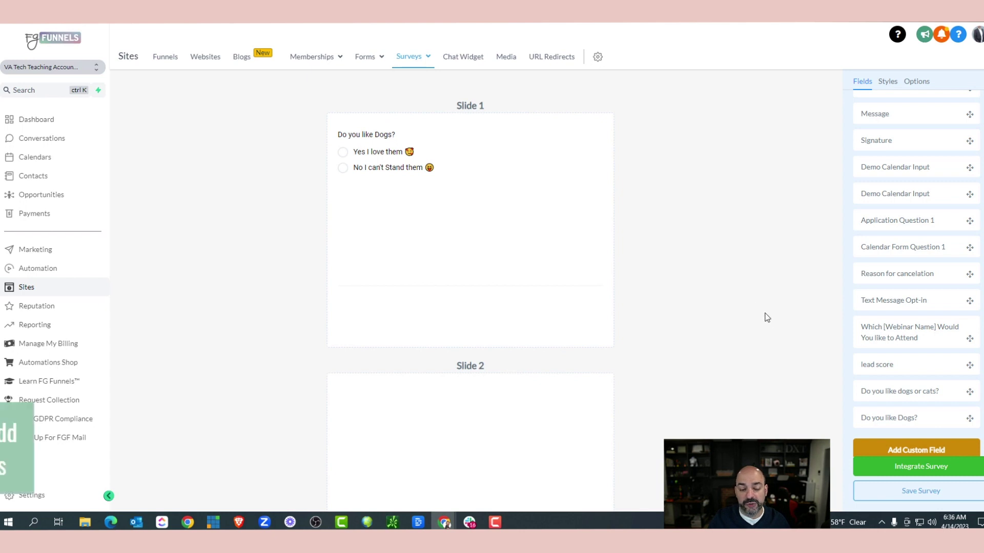
{"action": "scroll", "coordinate": [769, 323], "scroll_direction": "down", "scroll_amount": 3}
{"action": "scroll", "coordinate": [777, 314], "scroll_direction": "up", "scroll_amount": 3}
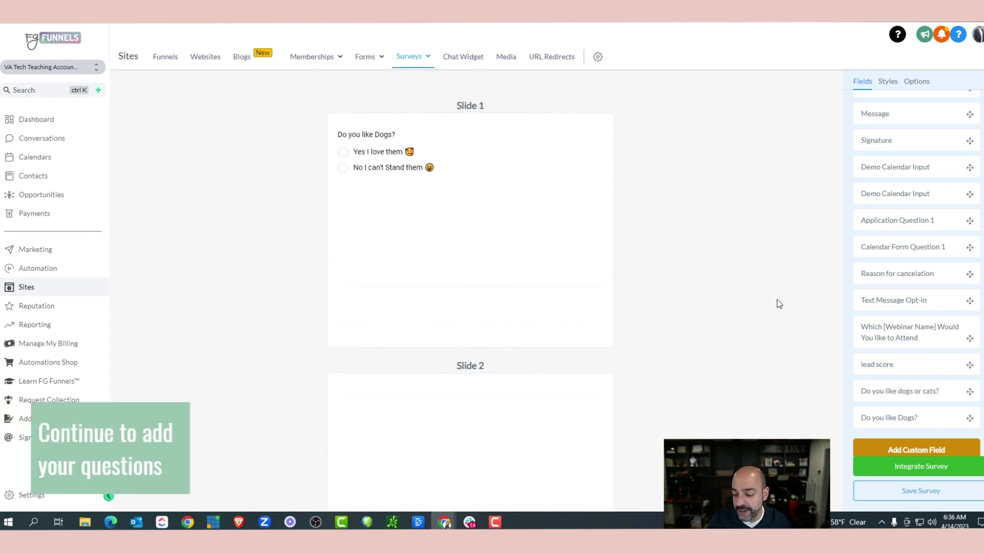
Step: Start a new custom field of the Single Line type and name it "What is your favorite dog breed?"
{"action": "left_click", "coordinate": [885, 449]}
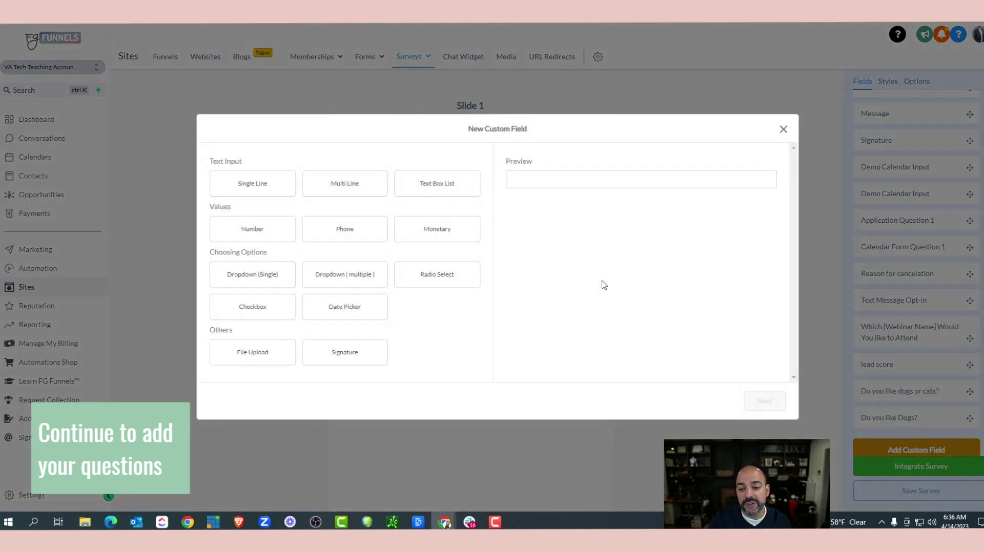
{"action": "left_click", "coordinate": [287, 185]}
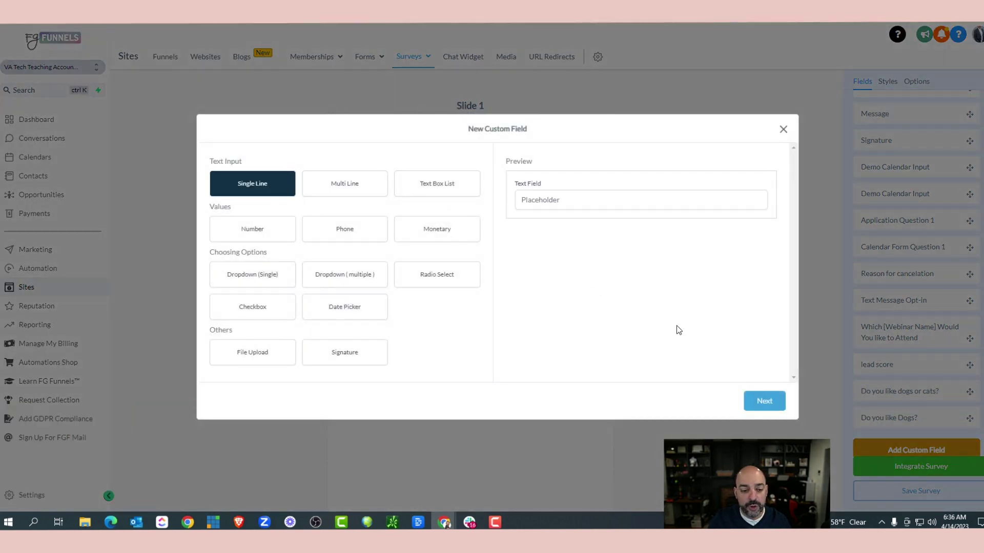
{"action": "left_click", "coordinate": [768, 401]}
{"action": "left_click", "coordinate": [310, 245]}
{"action": "type", "text": "Whj"}
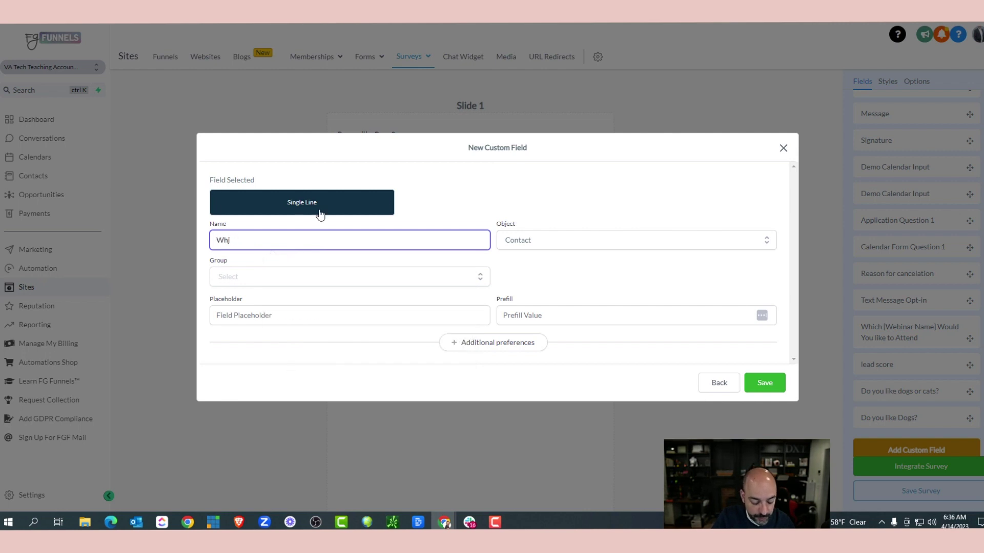
{"action": "type", "text": "at is your favorite dog breed?"}
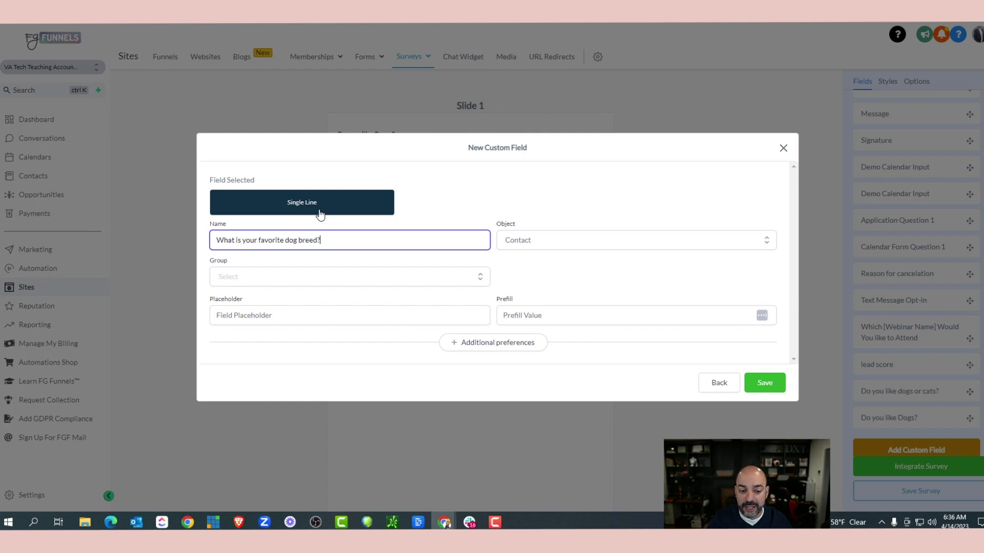
Step: Assign the favorite dog breed field to the Additional Info group and save it
{"action": "left_click", "coordinate": [386, 275]}
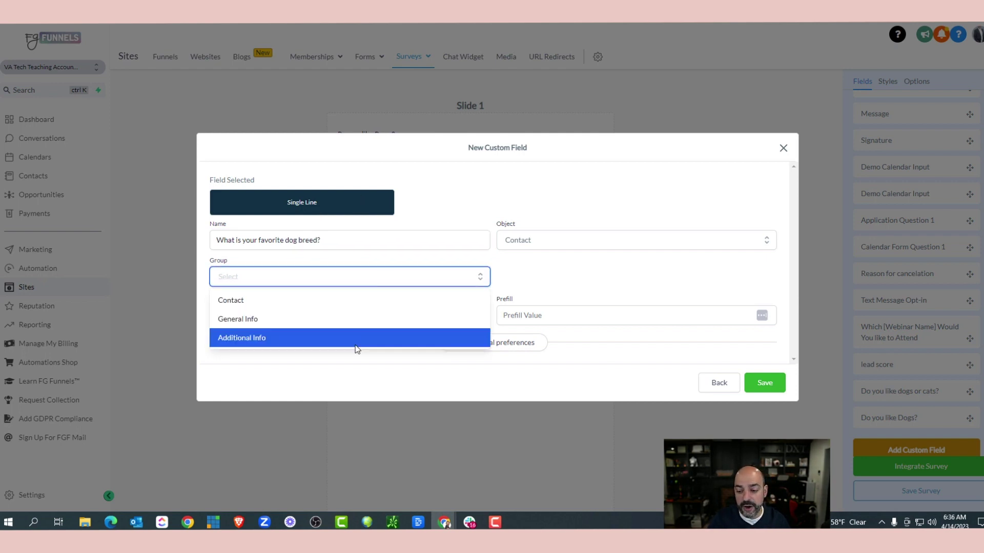
{"action": "left_click", "coordinate": [356, 344]}
{"action": "left_click", "coordinate": [763, 384]}
Step: Save the survey and reload the builder to refresh its custom field list
{"action": "scroll", "coordinate": [903, 294], "scroll_direction": "down", "scroll_amount": 1}
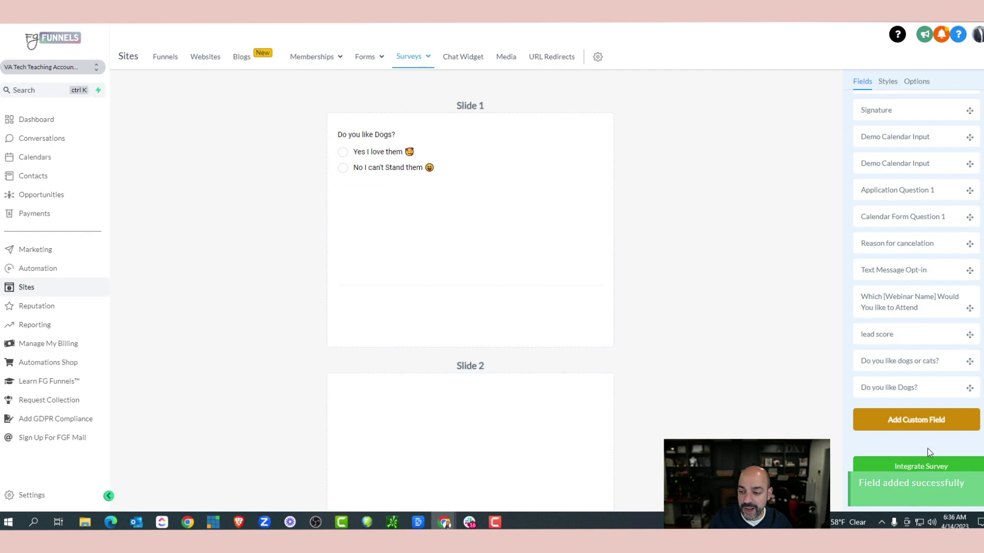
{"action": "scroll", "coordinate": [912, 445], "scroll_direction": "up", "scroll_amount": 1}
{"action": "scroll", "coordinate": [912, 441], "scroll_direction": "up", "scroll_amount": 5}
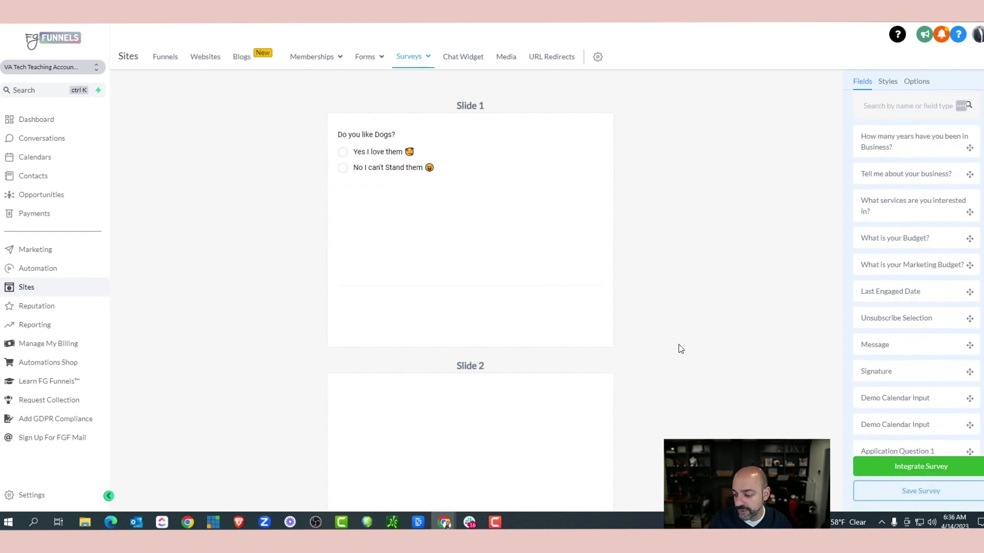
{"action": "scroll", "coordinate": [942, 395], "scroll_direction": "down", "scroll_amount": 5}
{"action": "left_click", "coordinate": [944, 499]}
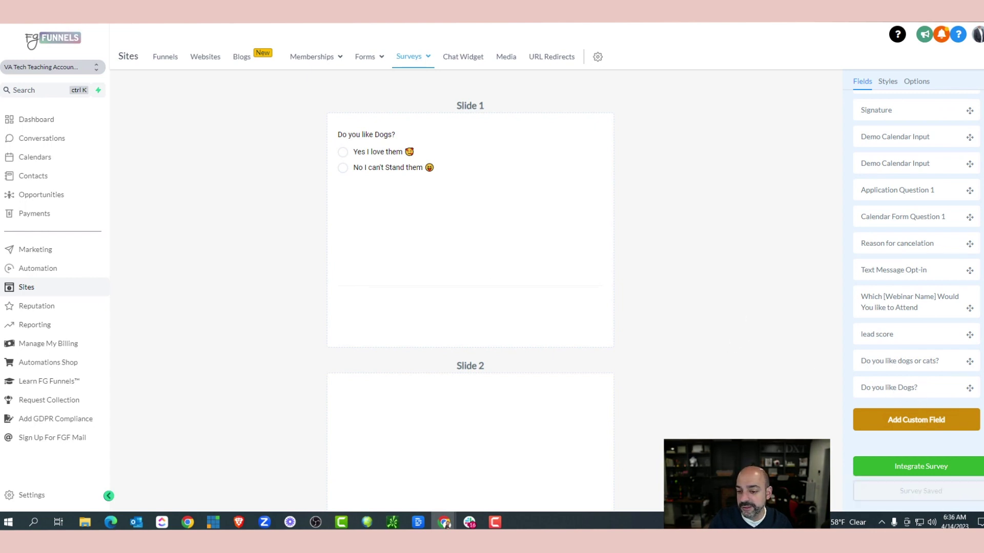
{"action": "left_click", "coordinate": [91, 42]}
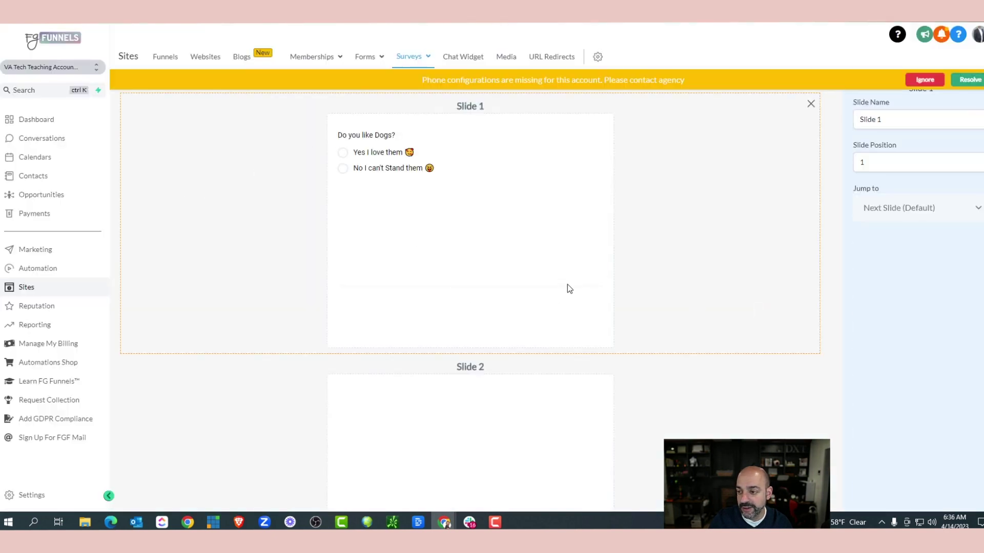
Step: Ignore the phone configuration notice and place the "What is your favorite dog breed?" custom field on Slide 2
{"action": "scroll", "coordinate": [637, 317], "scroll_direction": "down", "scroll_amount": 2}
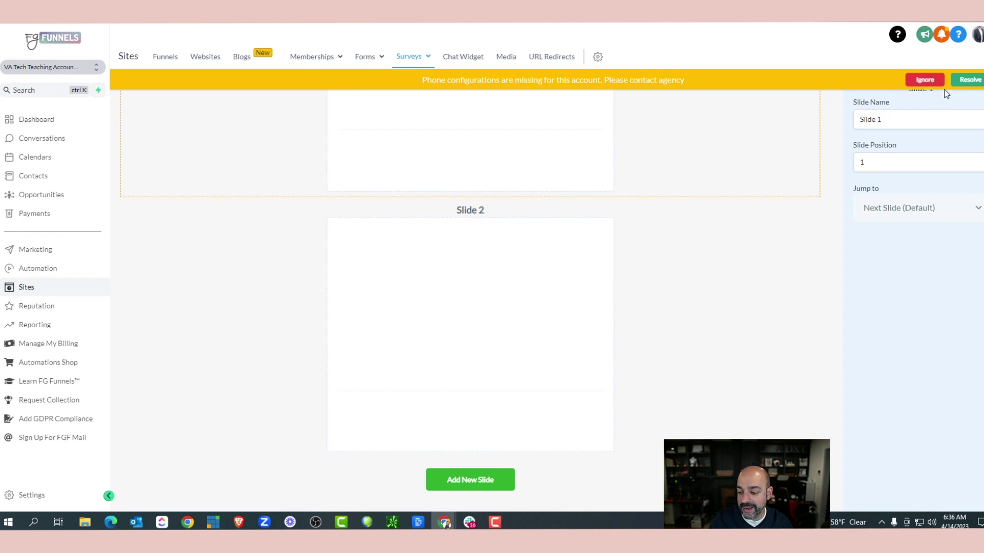
{"action": "left_click", "coordinate": [929, 82]}
{"action": "left_click", "coordinate": [857, 82]}
{"action": "scroll", "coordinate": [922, 318], "scroll_direction": "down", "scroll_amount": 3}
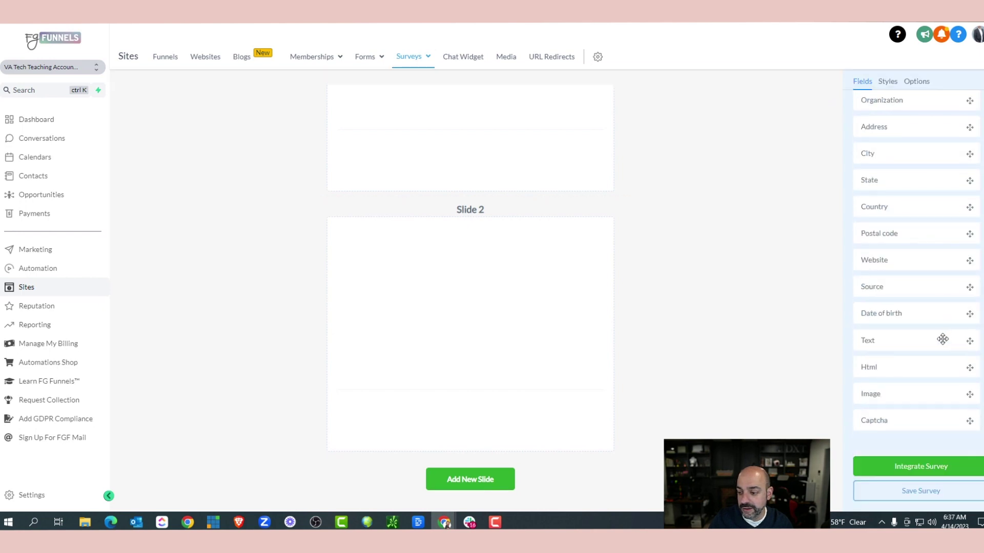
{"action": "scroll", "coordinate": [899, 256], "scroll_direction": "up", "scroll_amount": 5}
{"action": "left_click", "coordinate": [911, 109]}
{"action": "scroll", "coordinate": [953, 297], "scroll_direction": "down", "scroll_amount": 3}
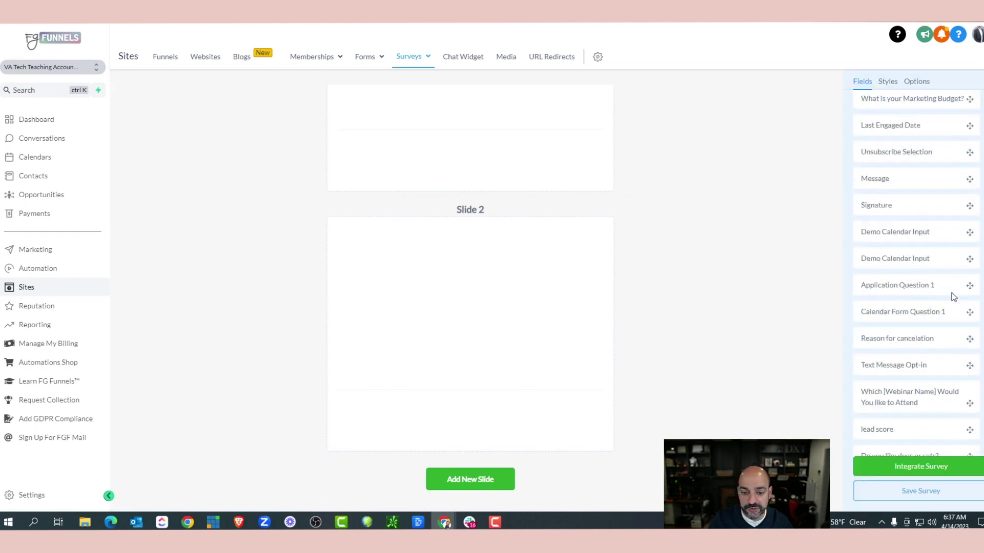
{"action": "scroll", "coordinate": [953, 297], "scroll_direction": "down", "scroll_amount": 3}
{"action": "left_click_drag", "start_coordinate": [952, 387], "coordinate": [505, 249]}
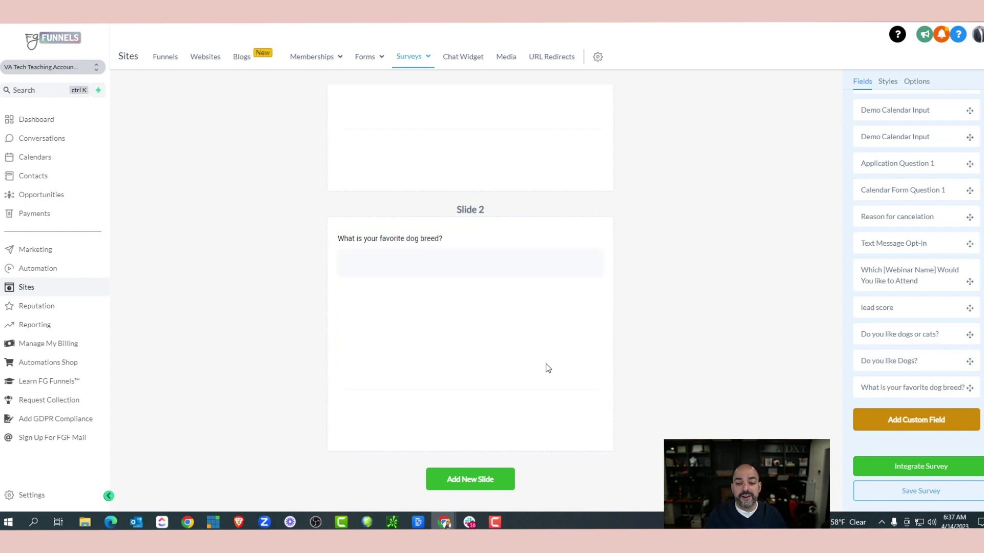
Step: Add a third slide to the survey below the favorite dog breed question
{"action": "scroll", "coordinate": [605, 323], "scroll_direction": "up", "scroll_amount": 3}
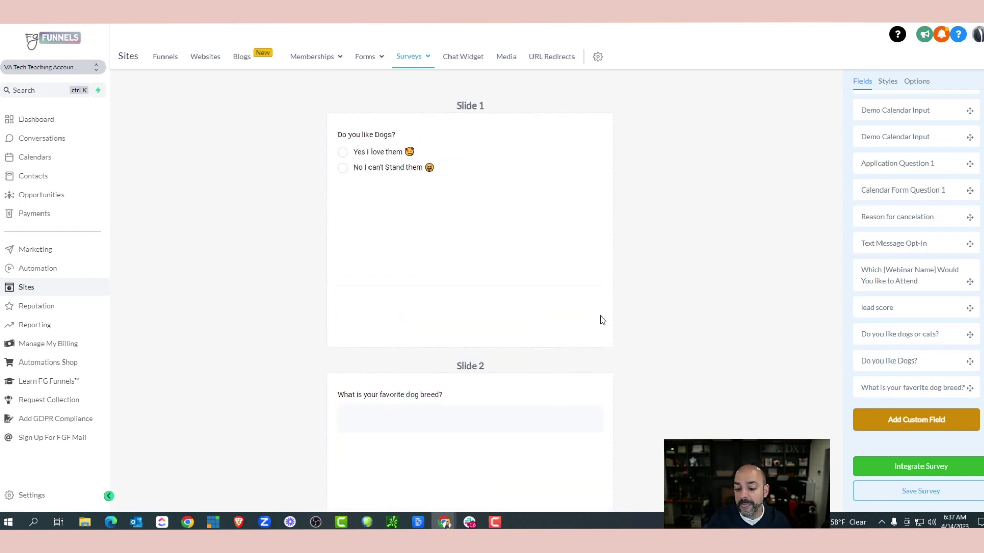
{"action": "scroll", "coordinate": [602, 318], "scroll_direction": "down", "scroll_amount": 3}
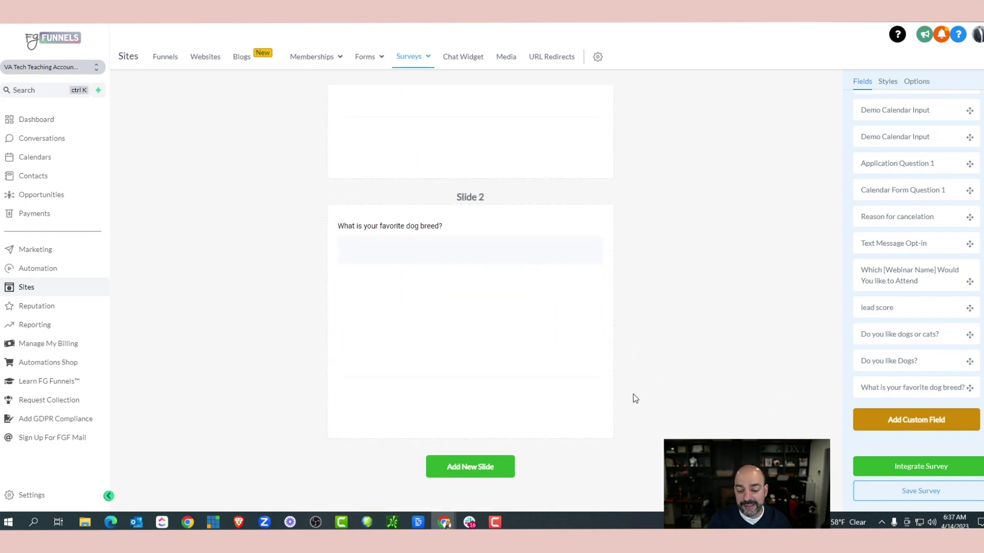
{"action": "left_click", "coordinate": [501, 468]}
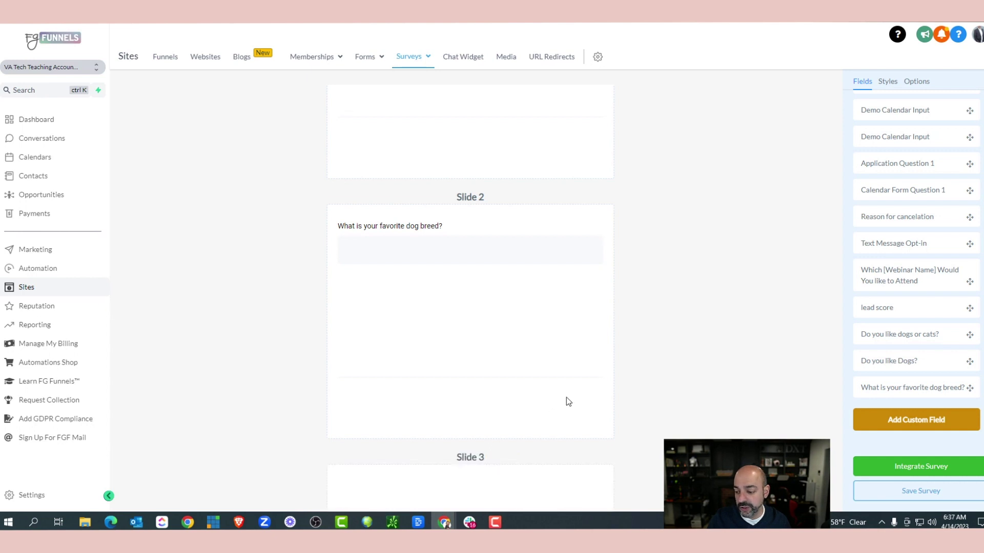
Step: Create a File Upload custom field named "Upload a picture of your favortie dog?" for the Contact object
{"action": "scroll", "coordinate": [538, 358], "scroll_direction": "down", "scroll_amount": 5}
{"action": "left_click", "coordinate": [916, 419]}
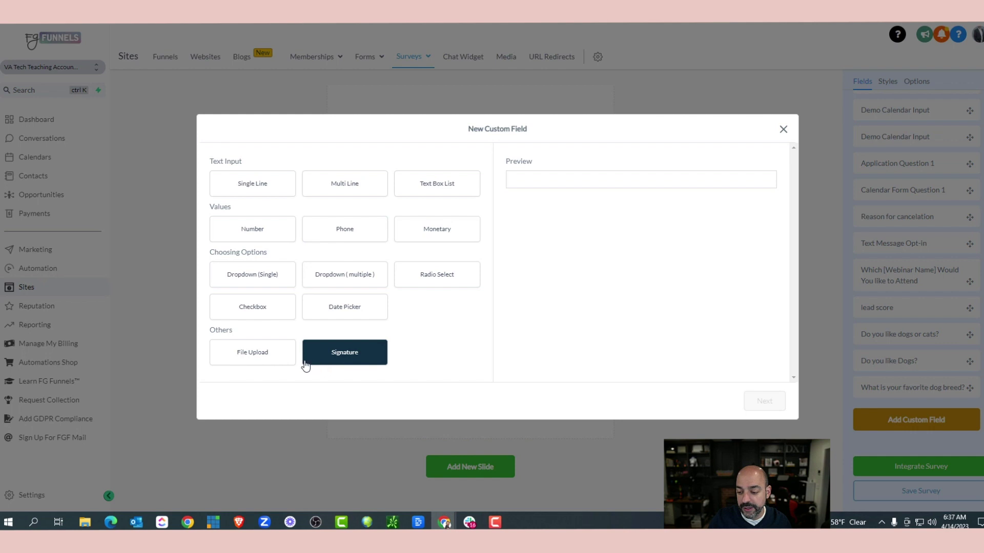
{"action": "left_click", "coordinate": [267, 353]}
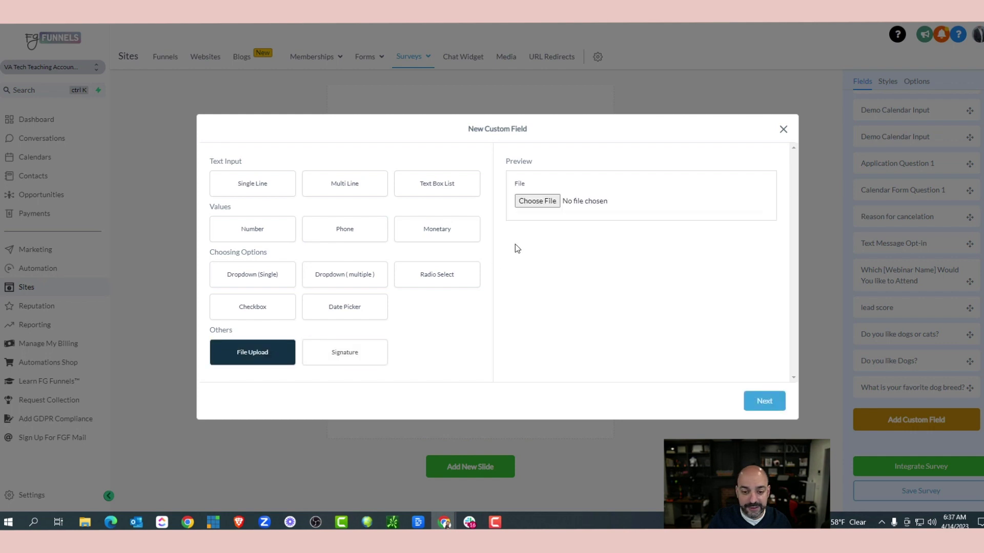
{"action": "left_click", "coordinate": [764, 401]}
{"action": "left_click", "coordinate": [296, 228]}
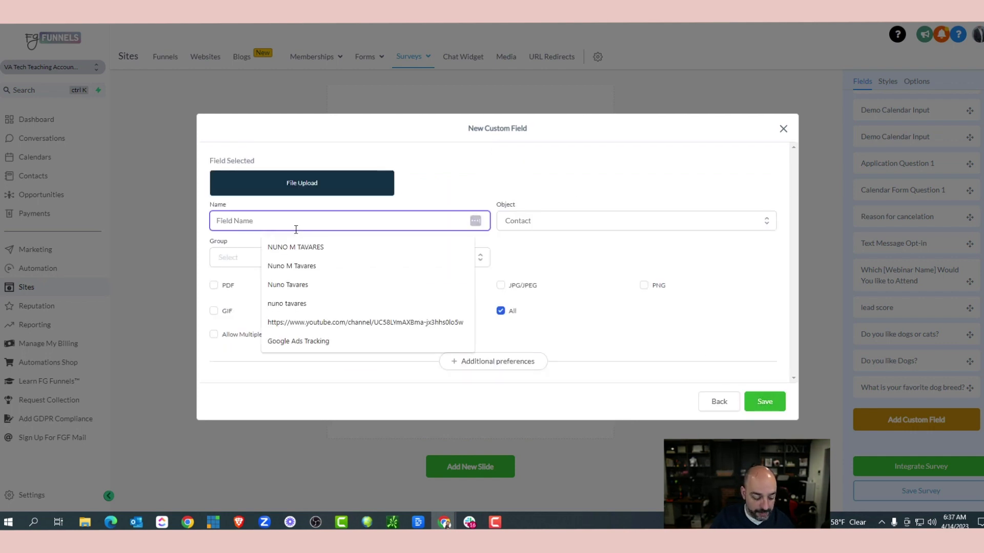
{"action": "type", "text": "Upload a p"}
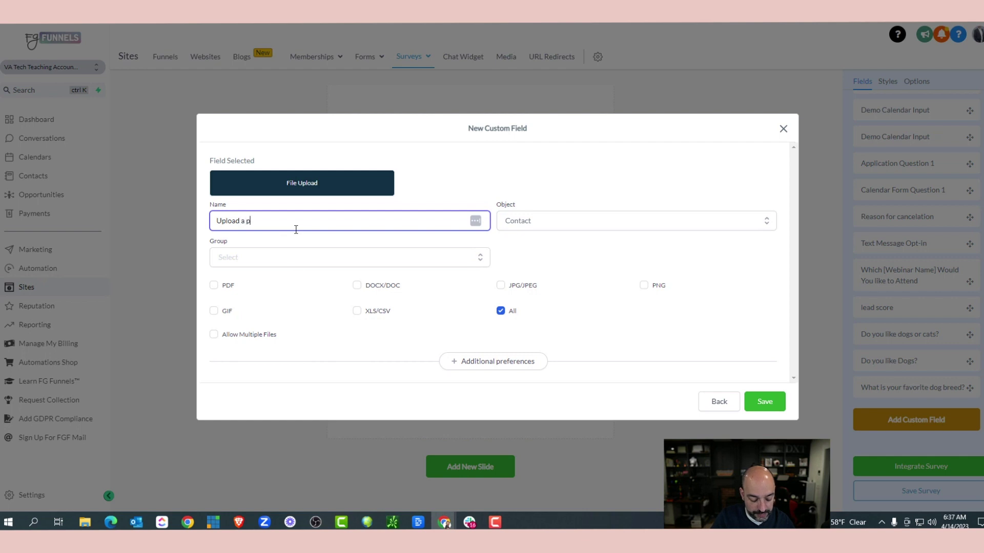
{"action": "type", "text": "icture of your"}
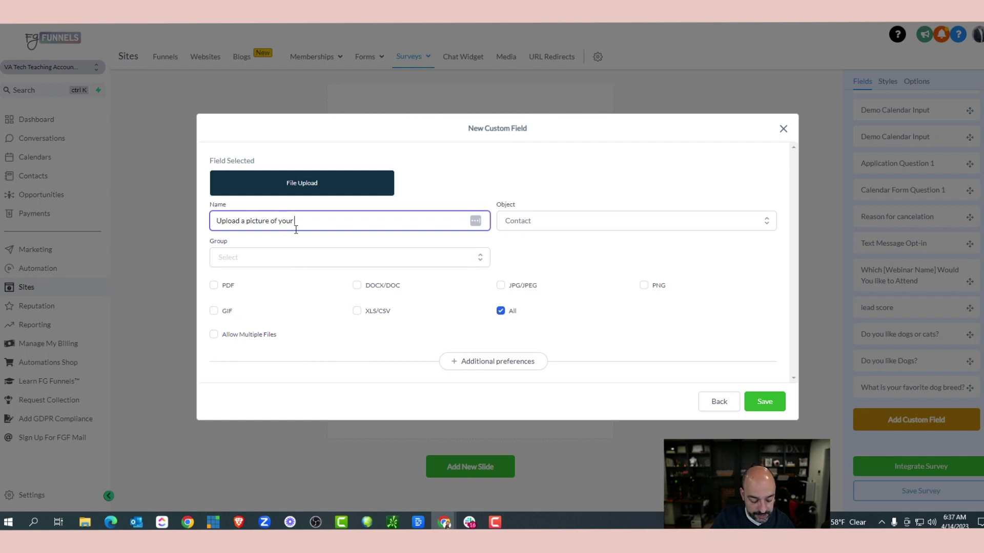
{"action": "type", "text": " favoriie do"}
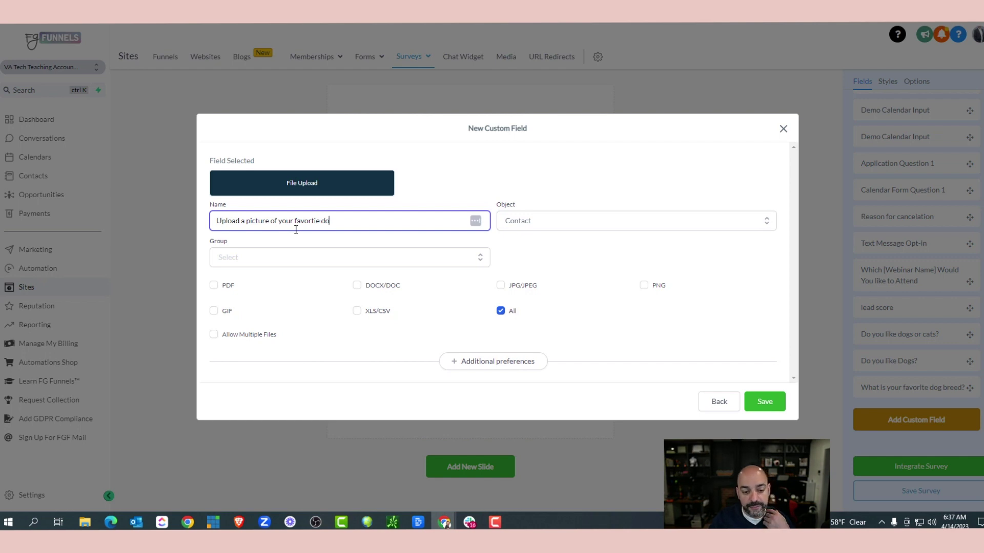
{"action": "type", "text": "g?"}
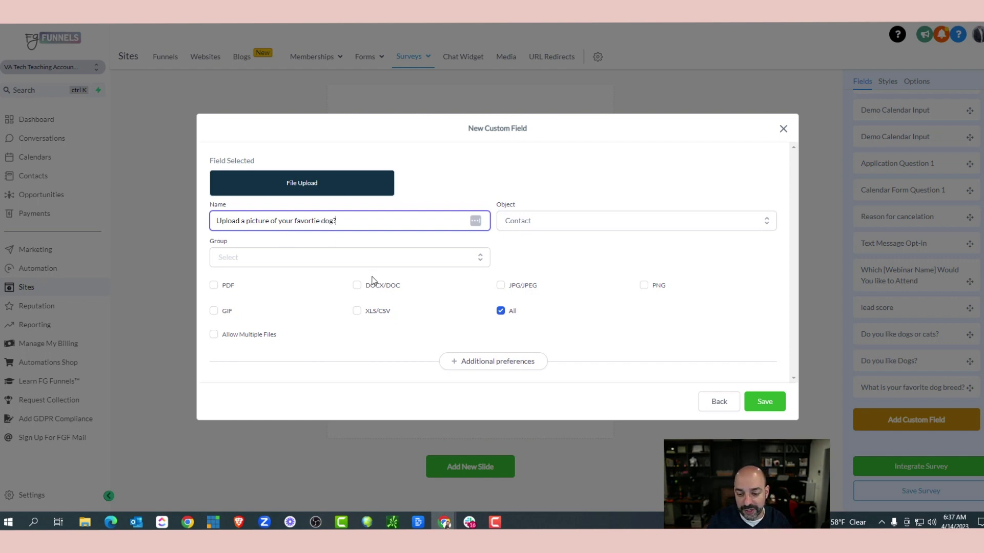
Step: Restrict the upload field to JPG/JPEG and PNG files and allow multiple files with a maximum file limit of 10
{"action": "left_click", "coordinate": [502, 286]}
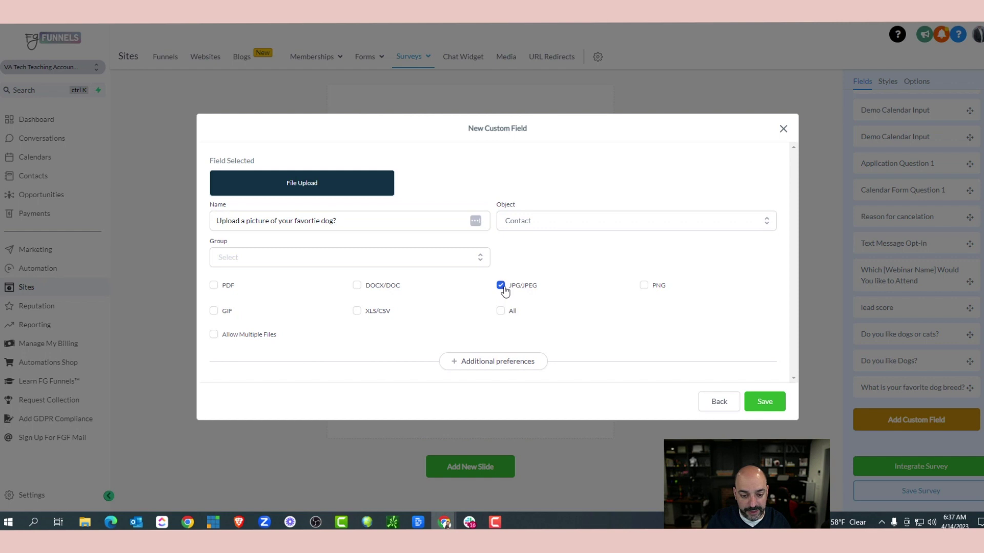
{"action": "left_click", "coordinate": [647, 285]}
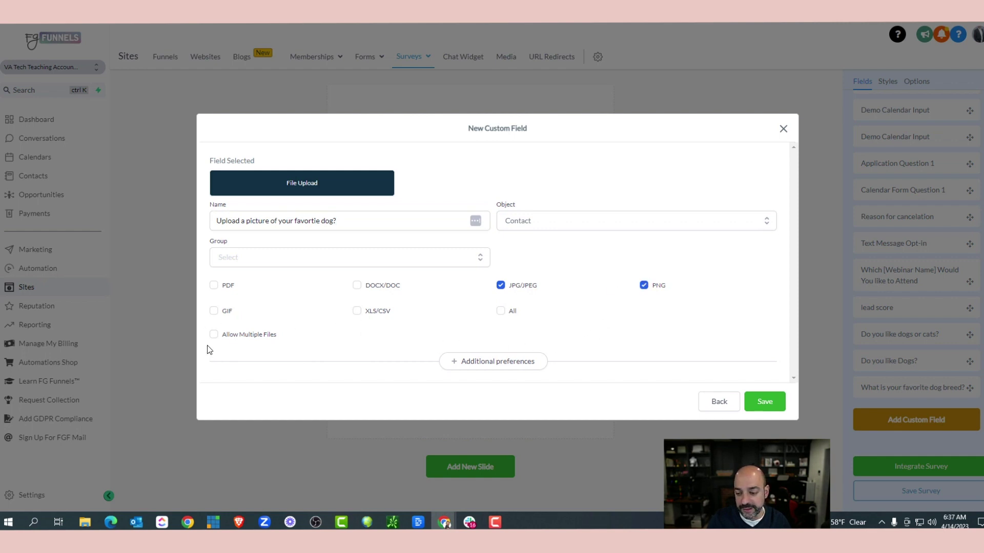
{"action": "left_click", "coordinate": [213, 334]}
{"action": "left_click", "coordinate": [714, 339]}
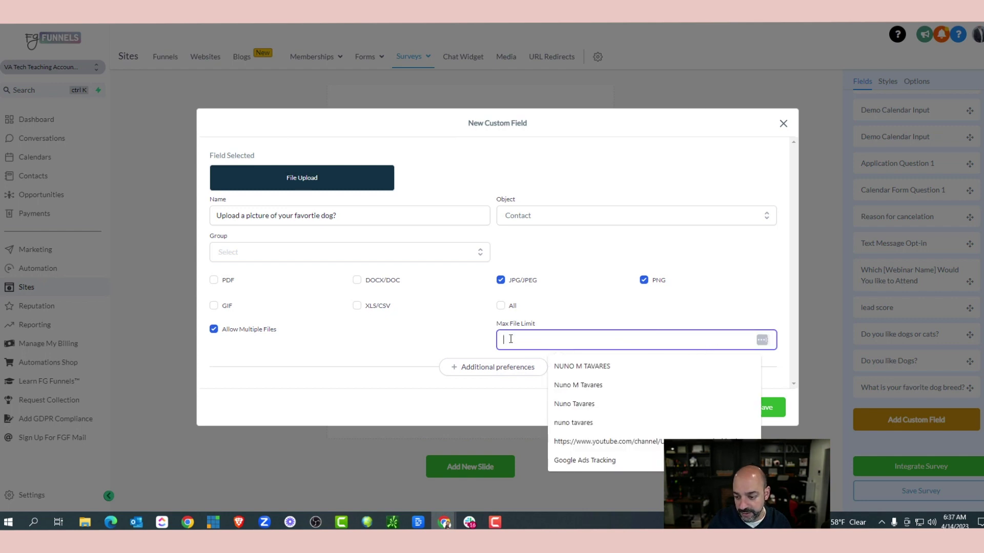
{"action": "type", "text": "10"}
{"action": "left_click", "coordinate": [650, 392]}
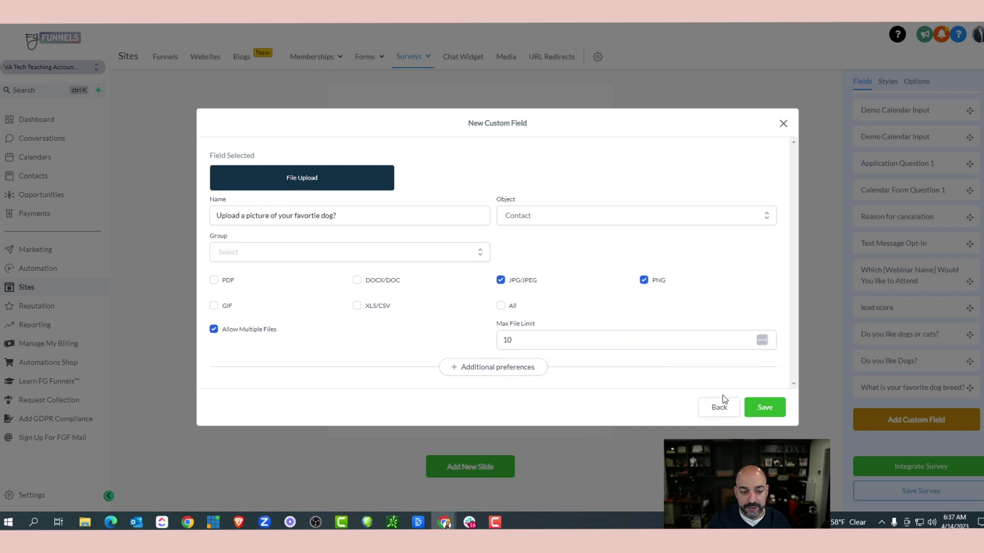
Step: Assign the dog picture upload field to the Additional Info group and save it
{"action": "left_click", "coordinate": [762, 408]}
{"action": "left_click", "coordinate": [321, 244]}
{"action": "left_click", "coordinate": [297, 308]}
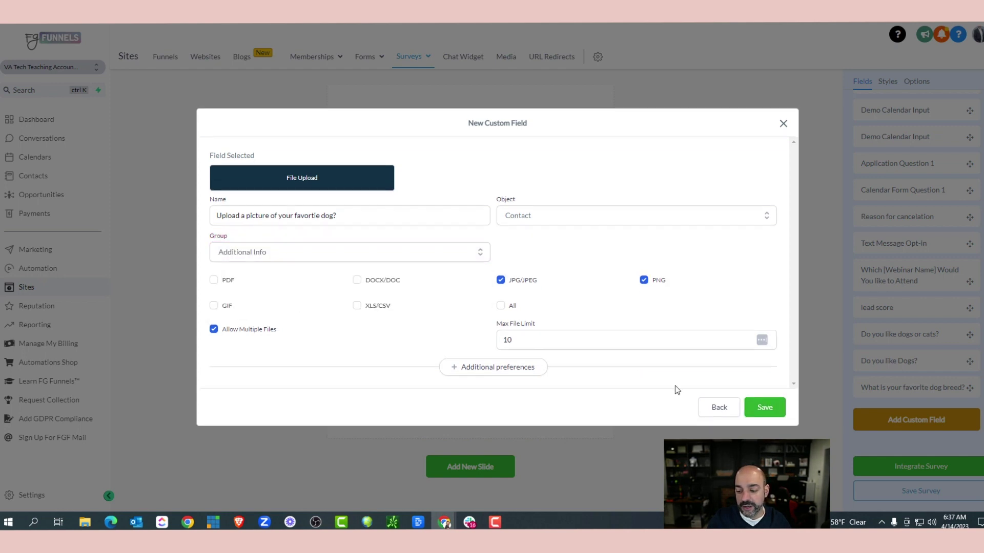
{"action": "left_click", "coordinate": [764, 408]}
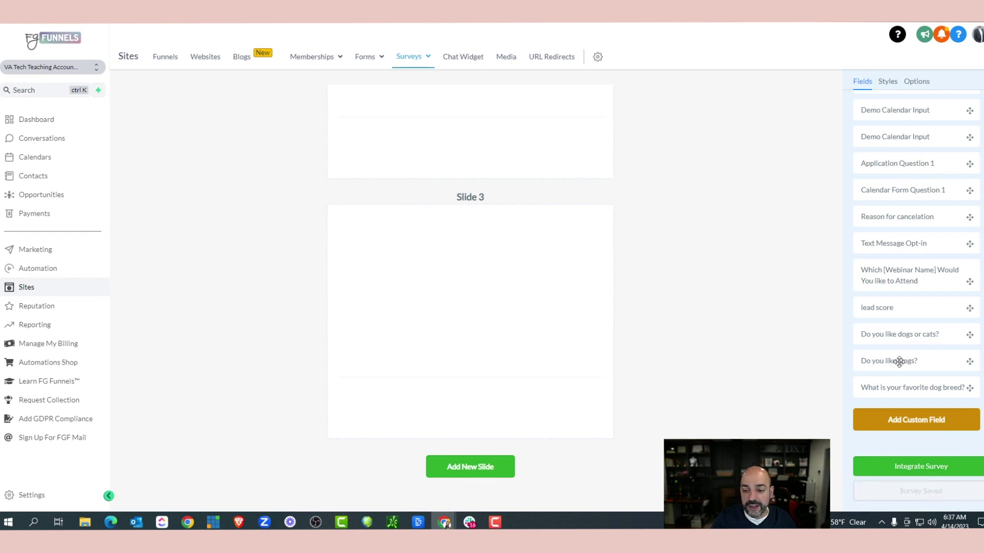
Step: Reload the survey builder and place the "Upload a picture of your favortie dog?" custom field on Slide 3
{"action": "key", "text": "F5"}
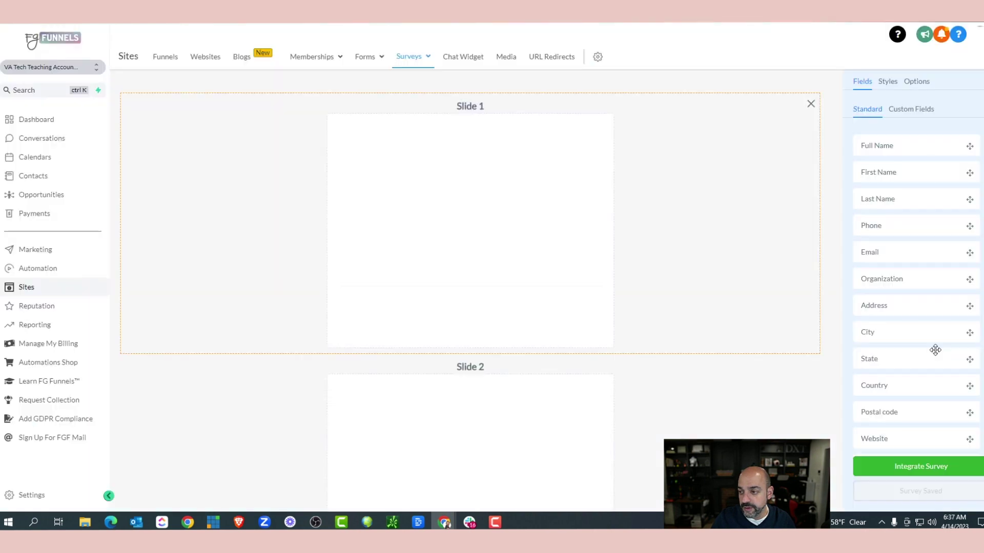
{"action": "left_click", "coordinate": [923, 81]}
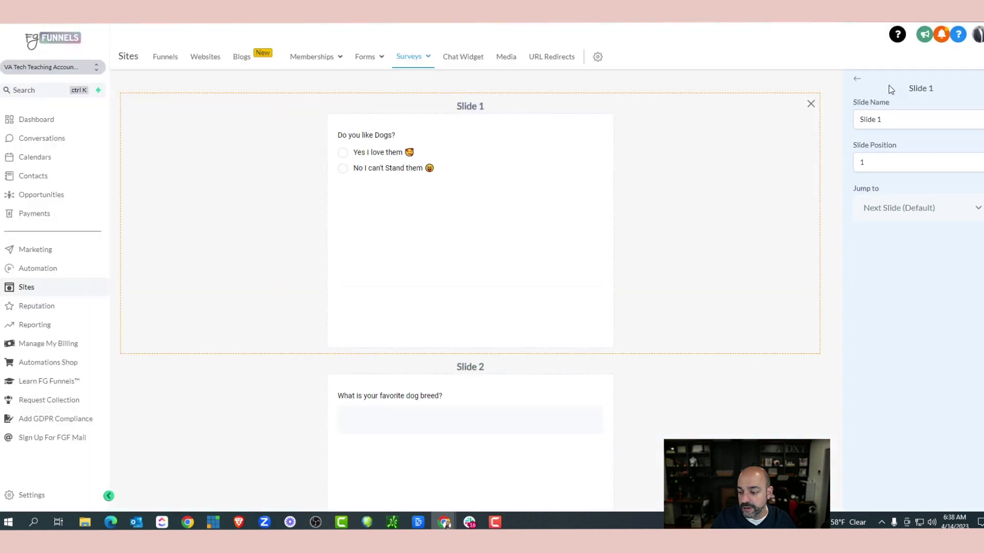
{"action": "left_click", "coordinate": [863, 81]}
{"action": "scroll", "coordinate": [939, 336], "scroll_direction": "down", "scroll_amount": 3}
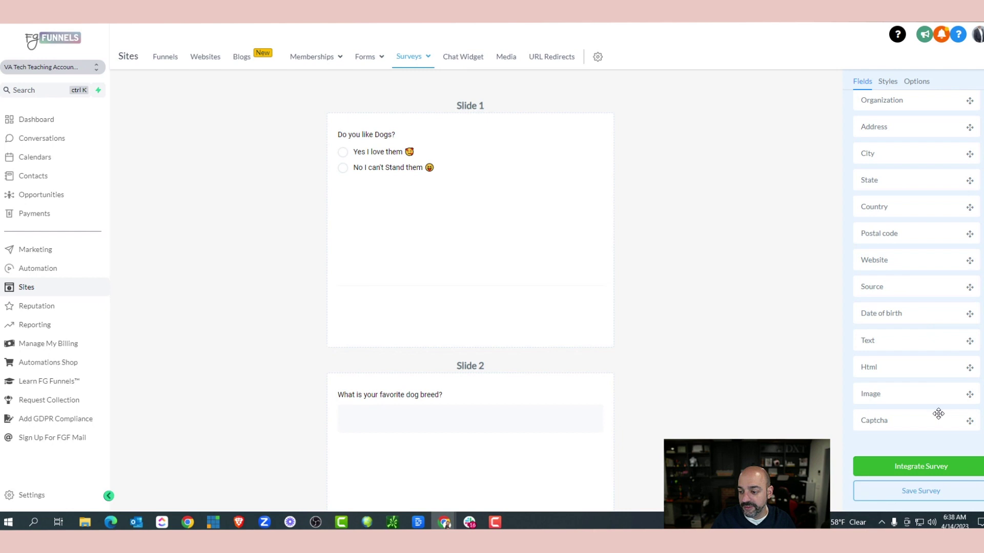
{"action": "scroll", "coordinate": [909, 169], "scroll_direction": "up", "scroll_amount": 3}
{"action": "left_click", "coordinate": [919, 114]}
{"action": "scroll", "coordinate": [942, 328], "scroll_direction": "down", "scroll_amount": 5}
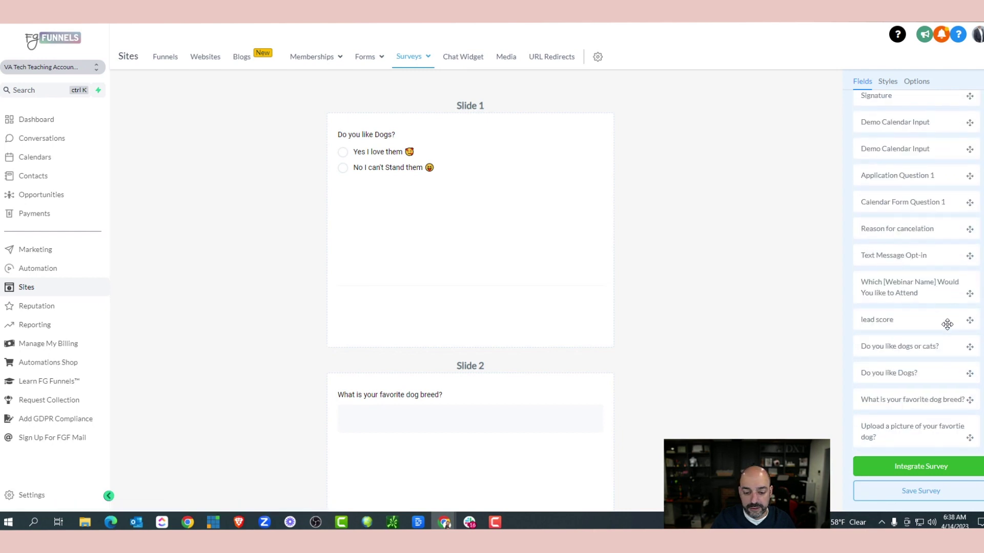
{"action": "scroll", "coordinate": [532, 362], "scroll_direction": "down", "scroll_amount": 7}
{"action": "left_click_drag", "start_coordinate": [907, 383], "coordinate": [488, 337]}
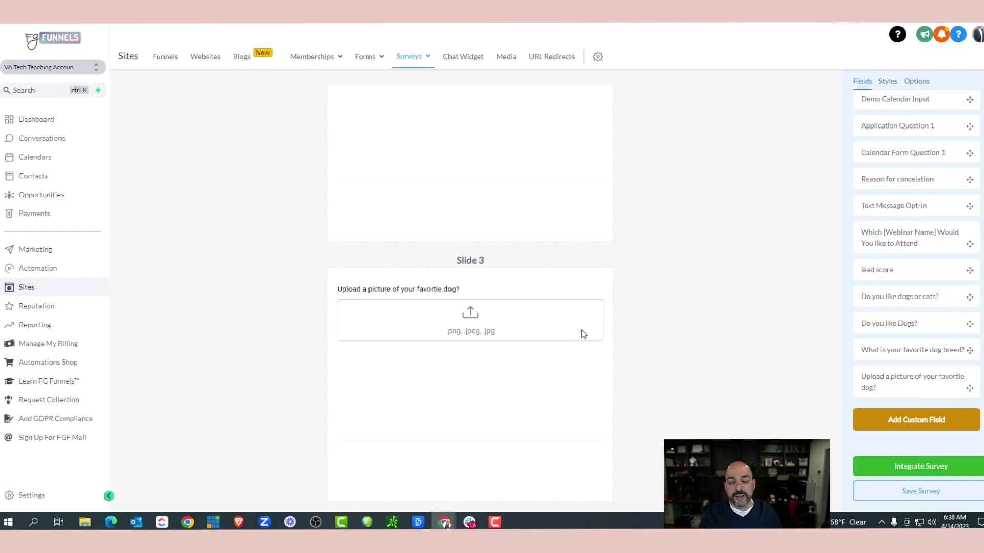
Step: Save the survey and set the "No I can't Stand them" answer logic on Slide 1 to Disqualify after submit
{"action": "scroll", "coordinate": [583, 323], "scroll_direction": "up", "scroll_amount": 7}
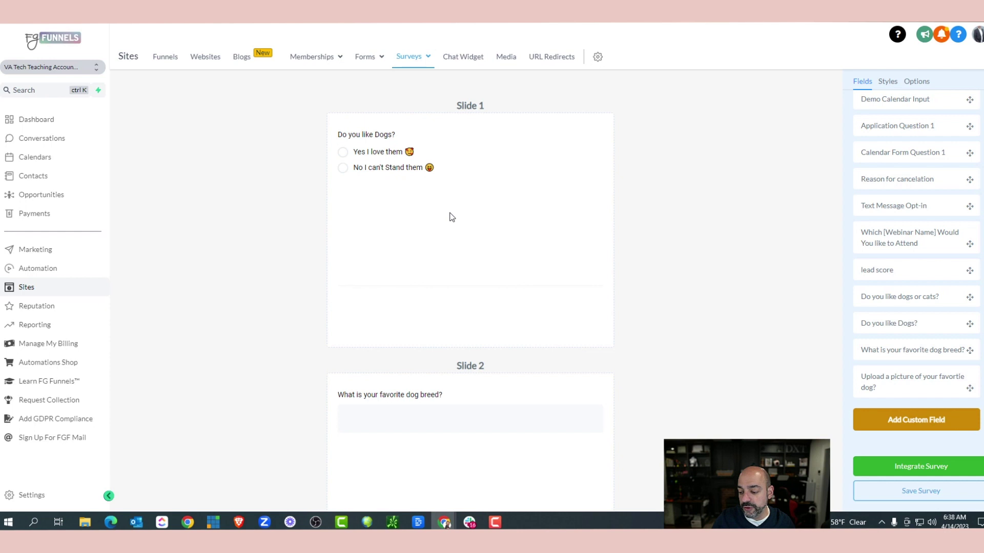
{"action": "left_click", "coordinate": [866, 489]}
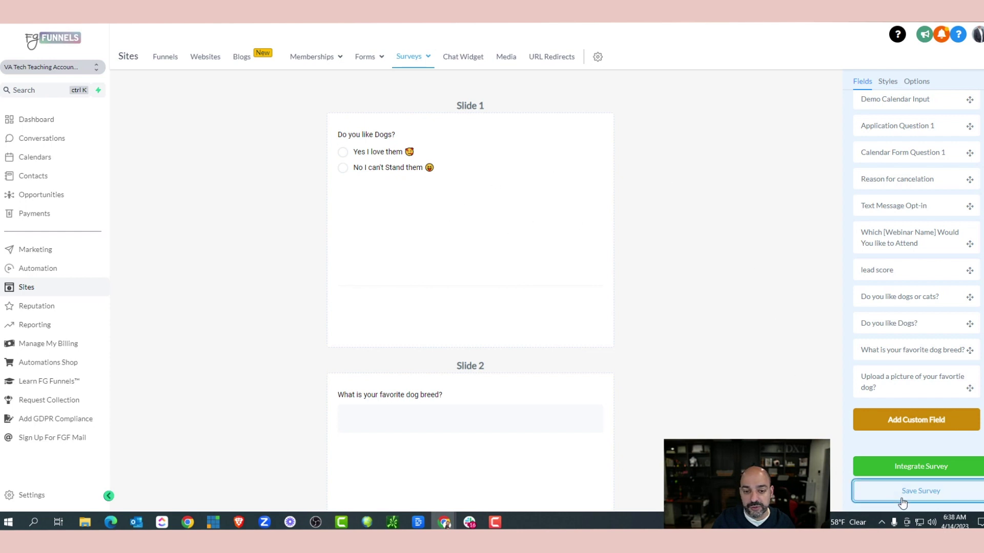
{"action": "left_click", "coordinate": [438, 156]}
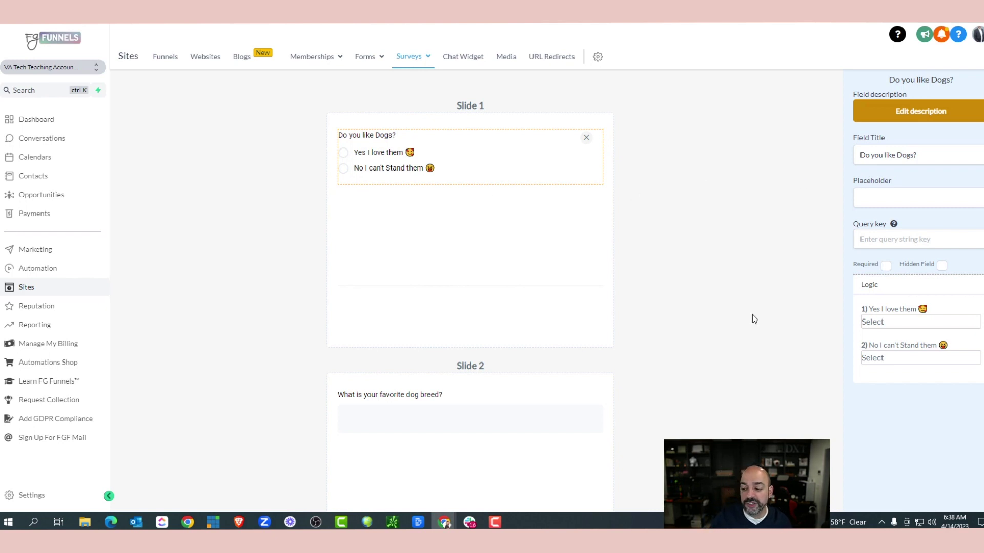
{"action": "left_click", "coordinate": [910, 321]}
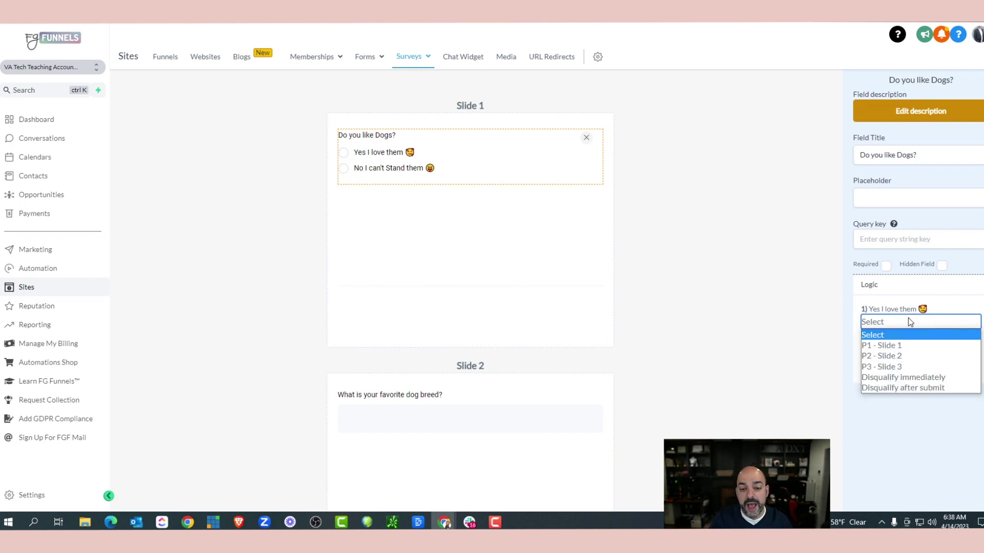
{"action": "left_click", "coordinate": [799, 285]}
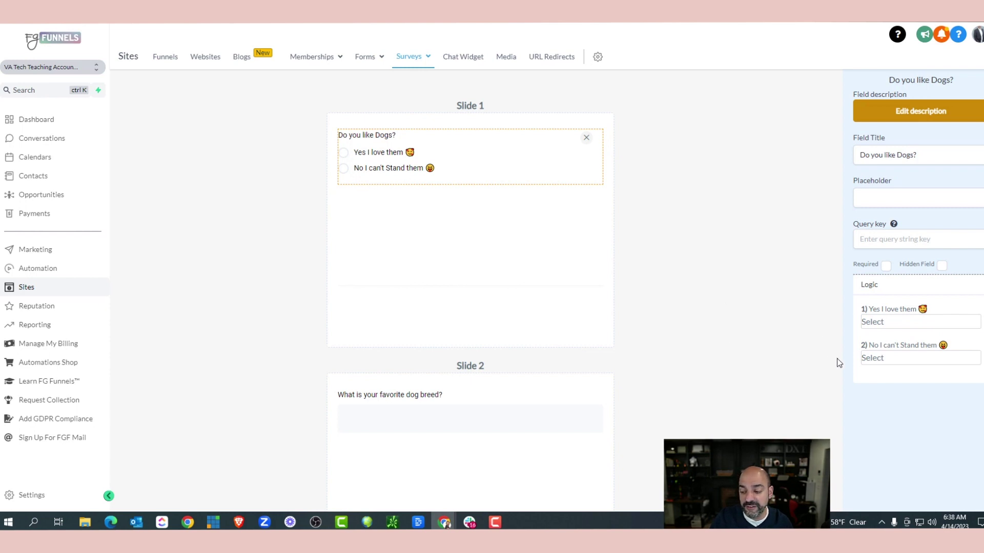
{"action": "left_click", "coordinate": [920, 358]}
{"action": "left_click", "coordinate": [935, 422]}
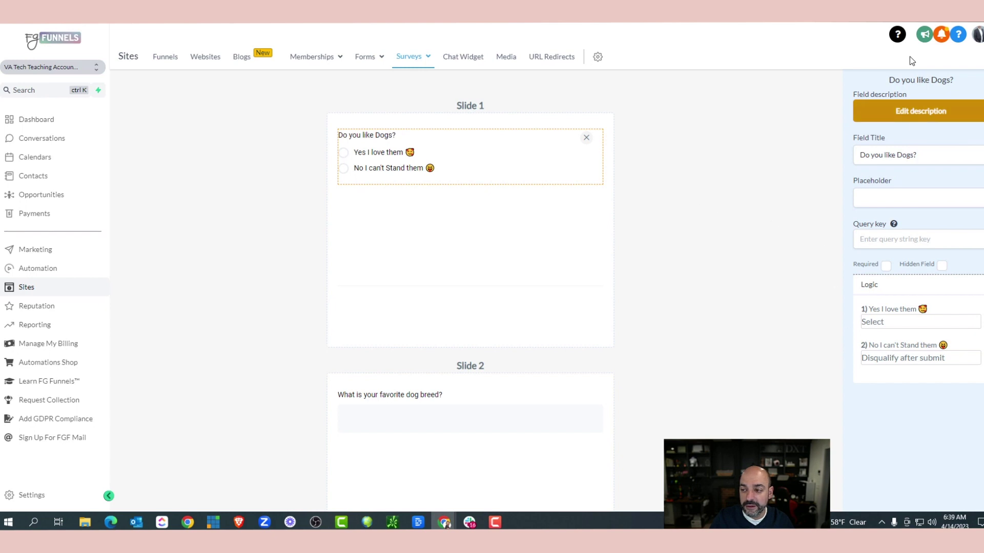
Step: Make the "Do you like Dogs?" question on Slide 1 required
{"action": "scroll", "coordinate": [724, 251], "scroll_direction": "down", "scroll_amount": 5}
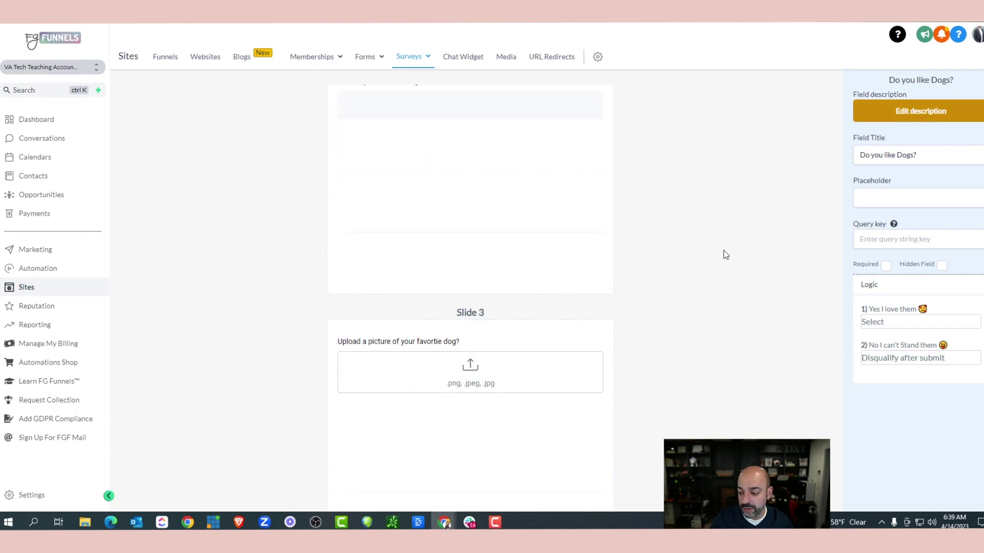
{"action": "scroll", "coordinate": [723, 251], "scroll_direction": "up", "scroll_amount": 4}
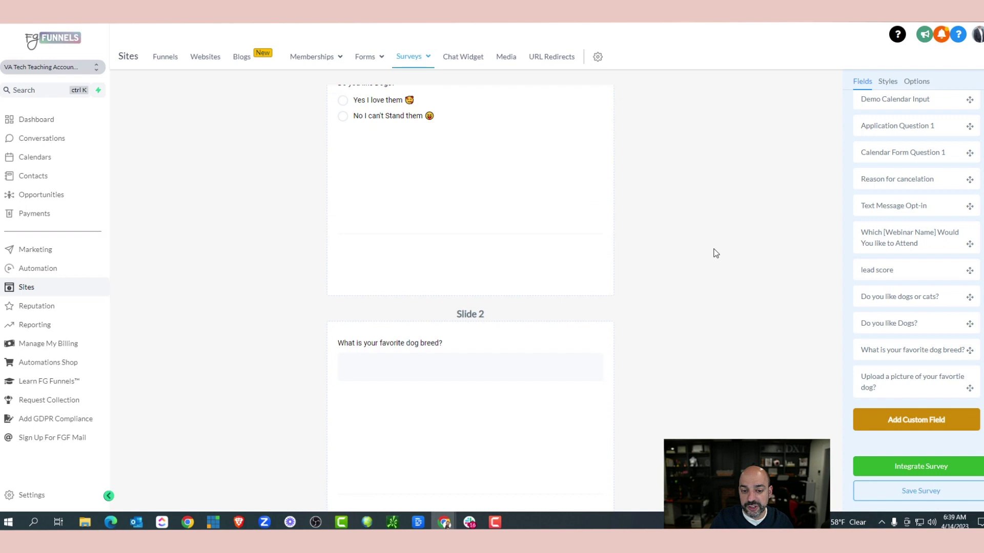
{"action": "scroll", "coordinate": [738, 215], "scroll_direction": "up", "scroll_amount": 1}
{"action": "left_click", "coordinate": [407, 167]}
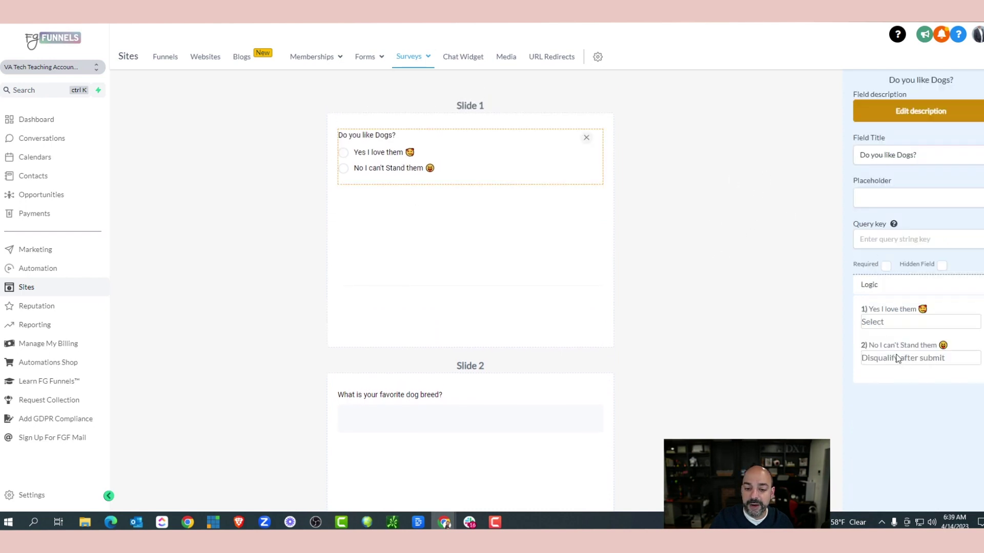
{"action": "left_click", "coordinate": [886, 266]}
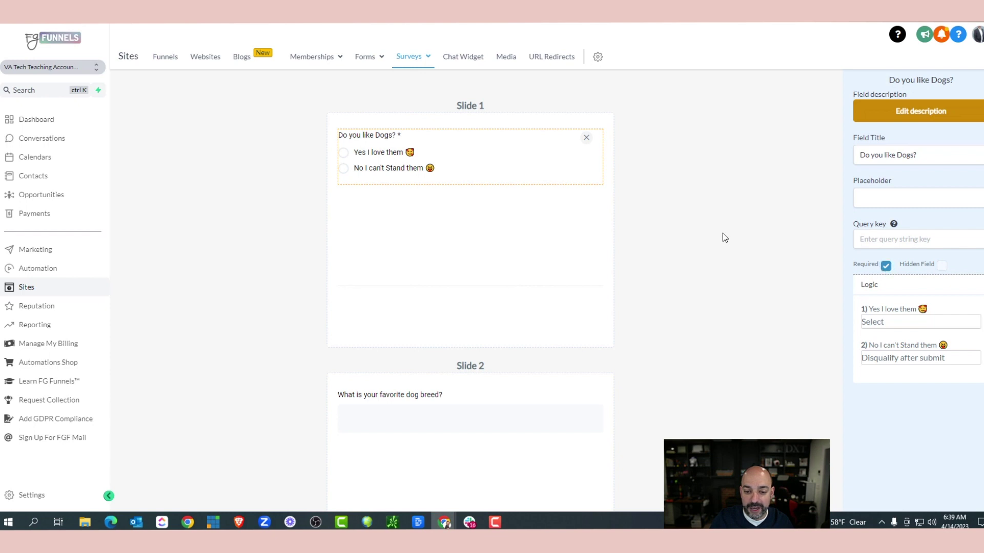
Step: Make the favorite dog breed question on Slide 2 and the dog picture upload on Slide 3 required
{"action": "scroll", "coordinate": [597, 241], "scroll_direction": "down", "scroll_amount": 1}
{"action": "scroll", "coordinate": [597, 241], "scroll_direction": "down", "scroll_amount": 3}
{"action": "left_click", "coordinate": [437, 186]}
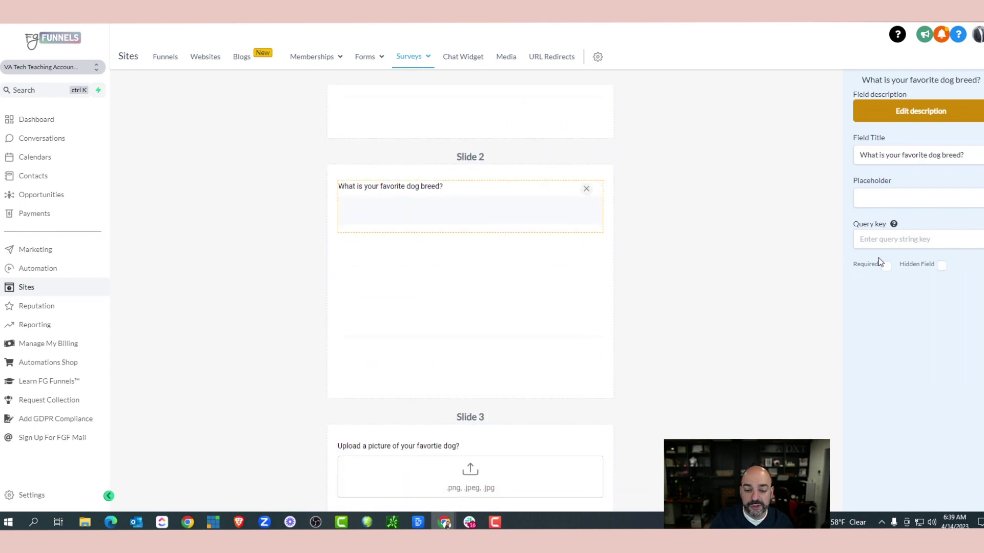
{"action": "scroll", "coordinate": [511, 252], "scroll_direction": "down", "scroll_amount": 4}
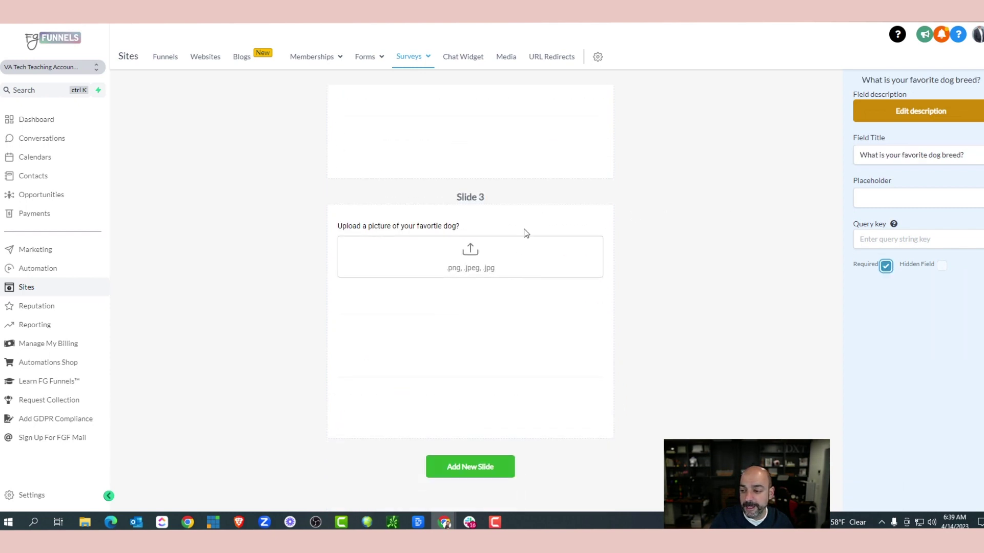
{"action": "left_click", "coordinate": [524, 234]}
{"action": "left_click", "coordinate": [886, 225]}
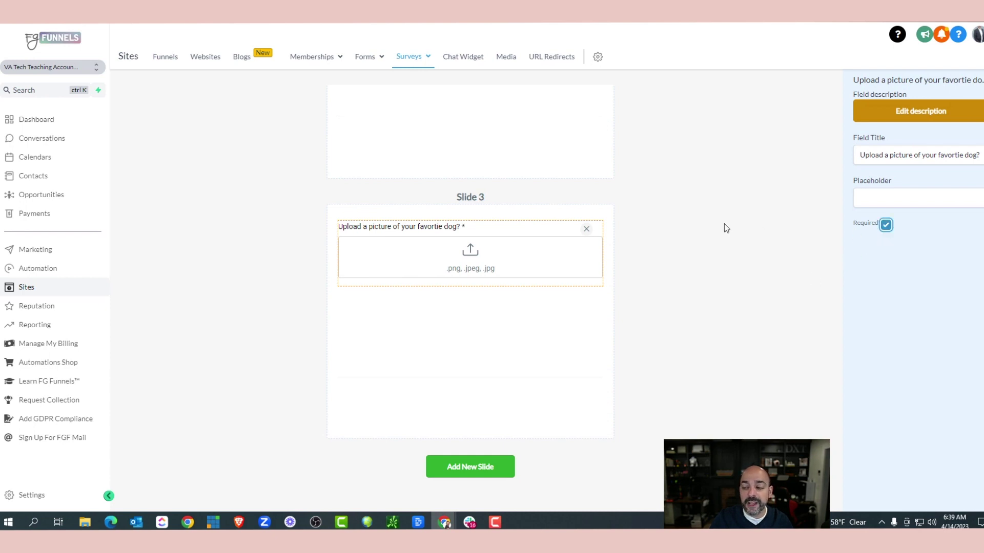
{"action": "scroll", "coordinate": [689, 242], "scroll_direction": "up", "scroll_amount": 8}
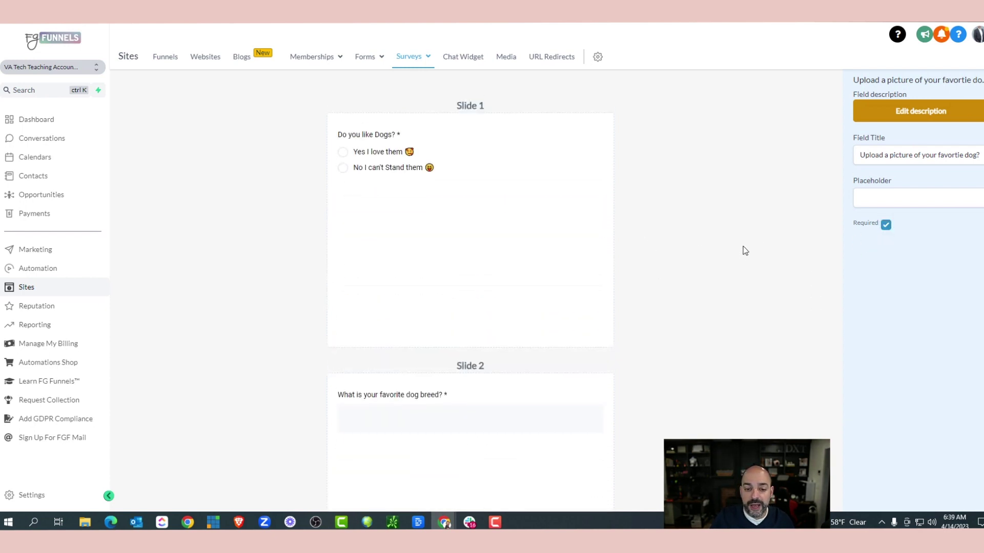
Step: Add a fourth slide to the survey
{"action": "scroll", "coordinate": [592, 208], "scroll_direction": "down", "scroll_amount": 9}
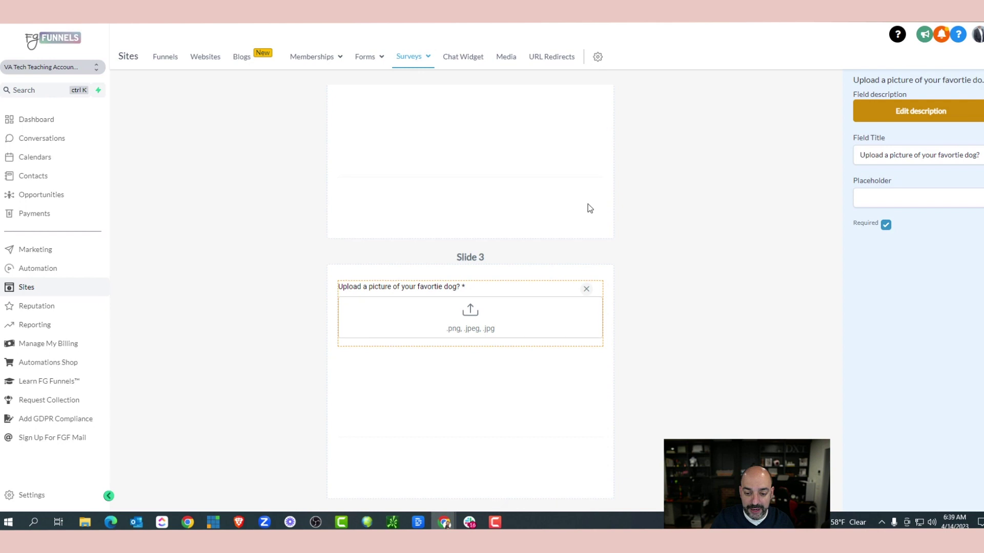
{"action": "left_click", "coordinate": [471, 460]}
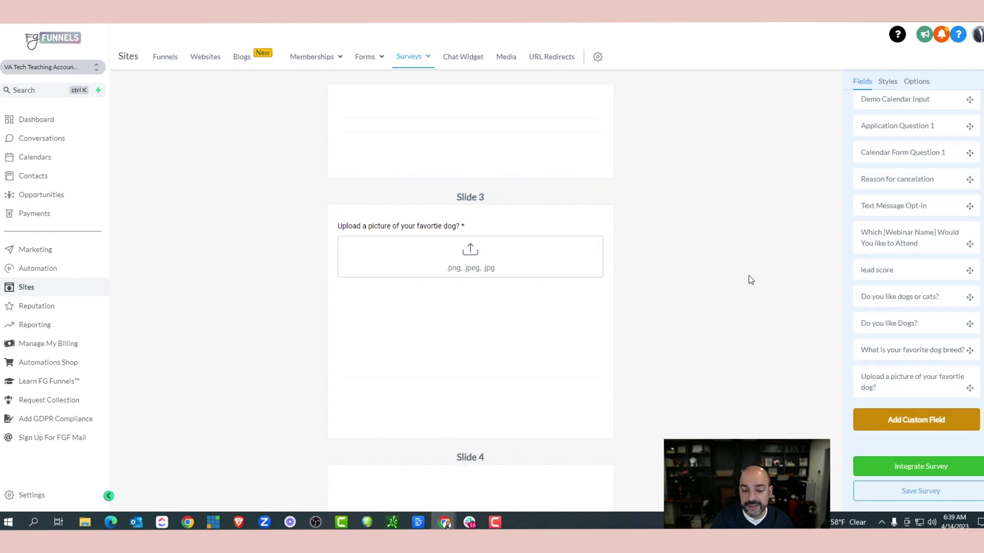
{"action": "scroll", "coordinate": [768, 251], "scroll_direction": "down", "scroll_amount": 2}
{"action": "scroll", "coordinate": [820, 307], "scroll_direction": "up", "scroll_amount": 1}
Step: Start a new Number custom field named "On a sclae of 1-5 how much do you really love dogs"
{"action": "left_click", "coordinate": [916, 421]}
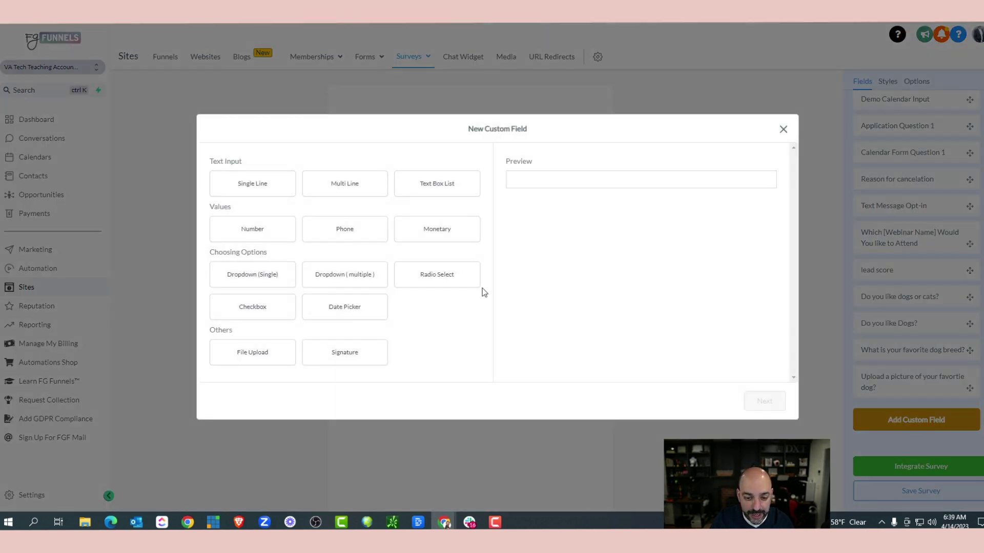
{"action": "left_click", "coordinate": [357, 187]}
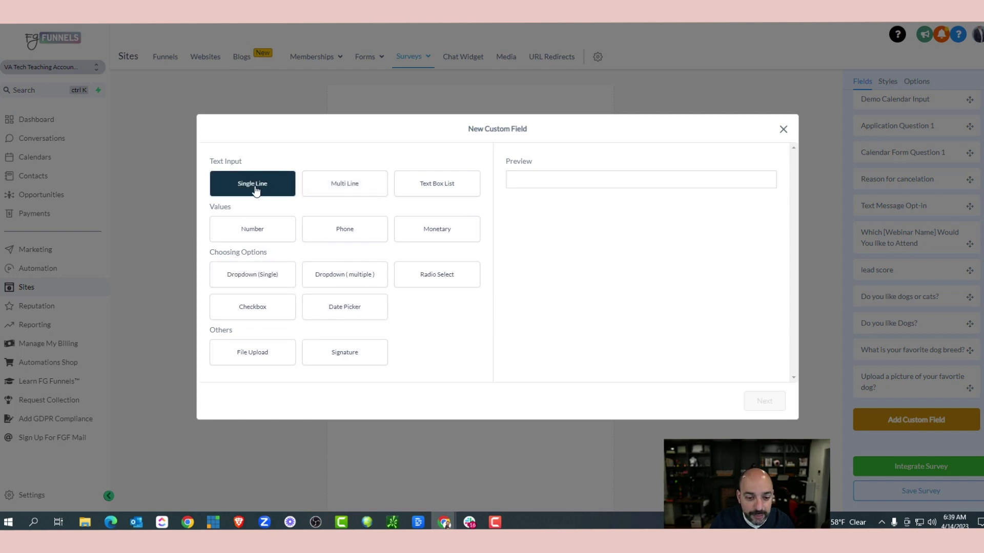
{"action": "left_click", "coordinate": [264, 230]}
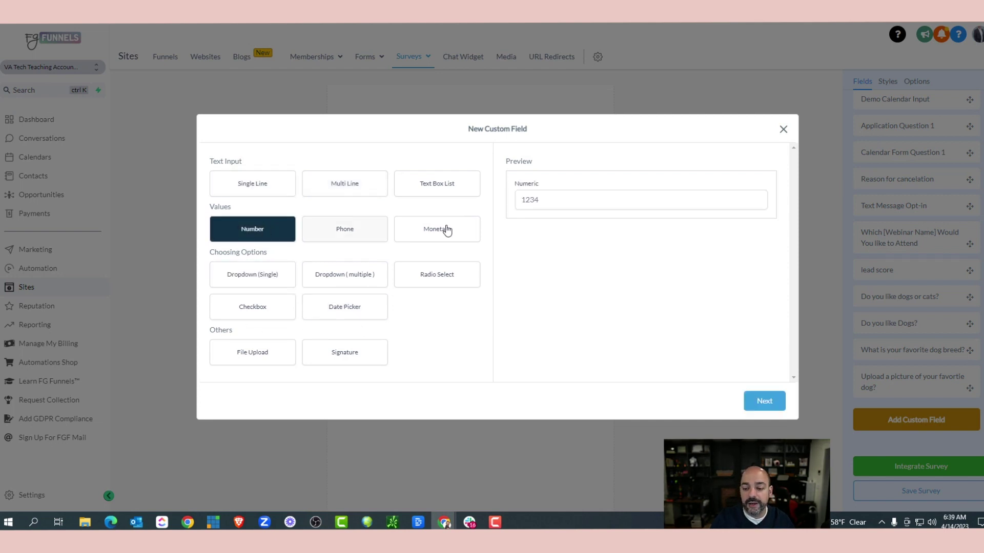
{"action": "left_click", "coordinate": [764, 401]}
{"action": "left_click", "coordinate": [346, 245]}
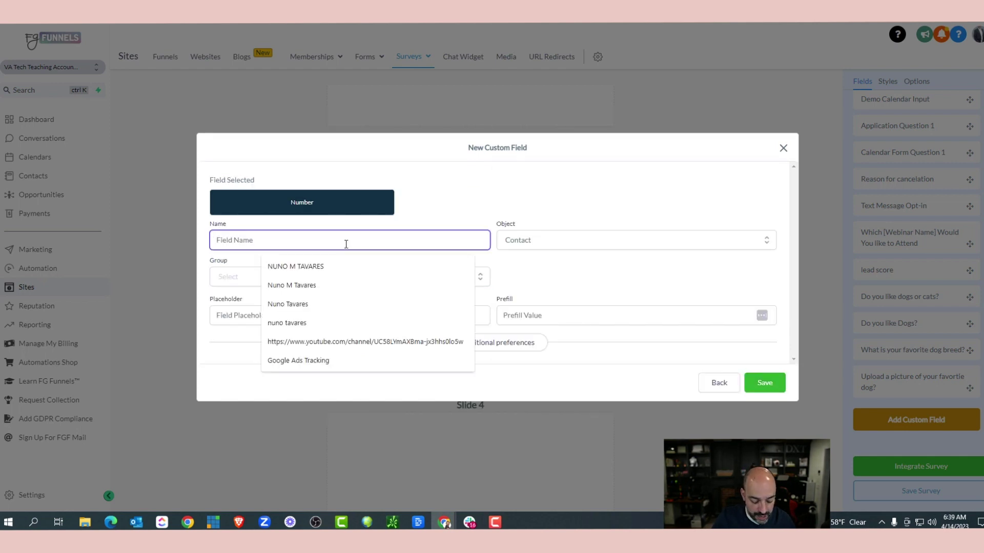
{"action": "type", "text": "O"}
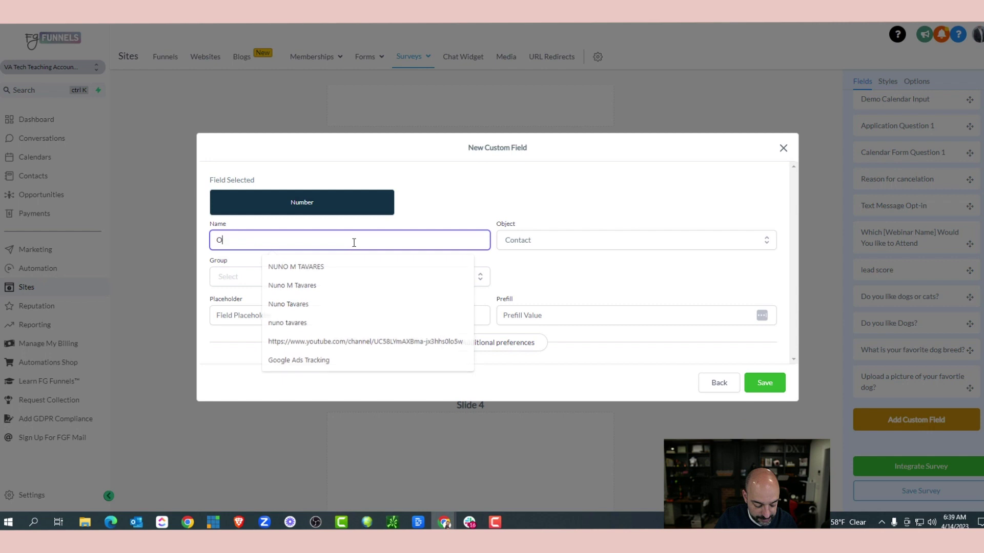
{"action": "type", "text": "n a sc"}
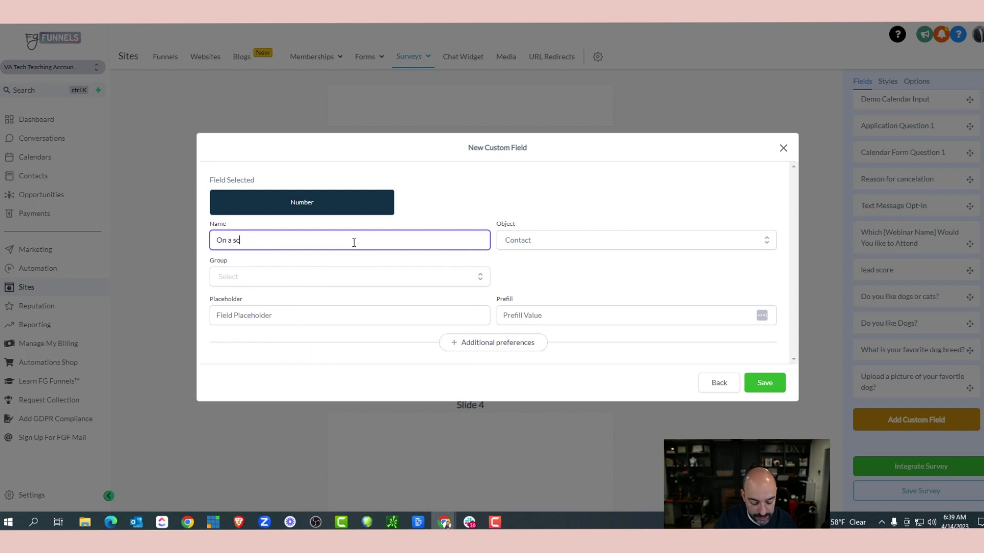
{"action": "type", "text": "lae of 1-5"}
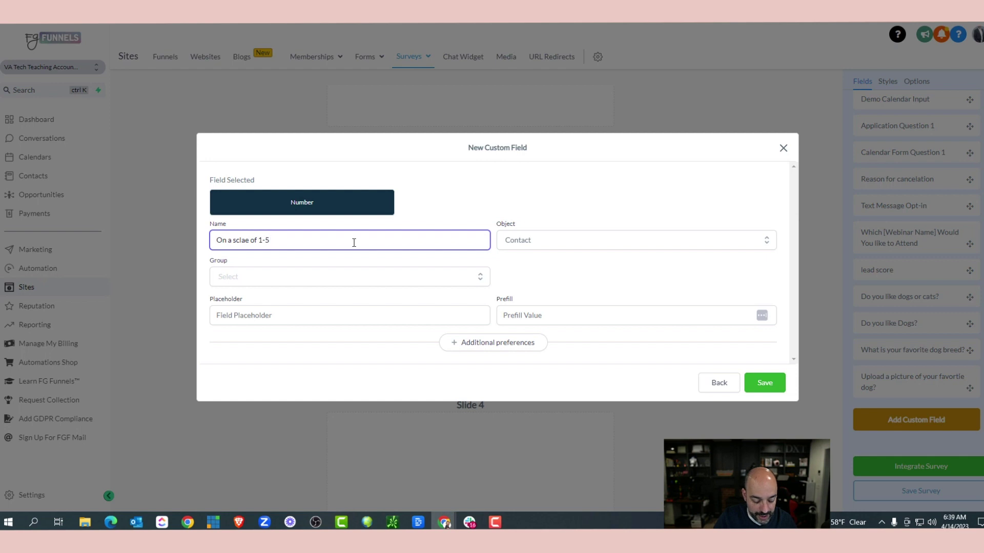
{"action": "type", "text": " h"}
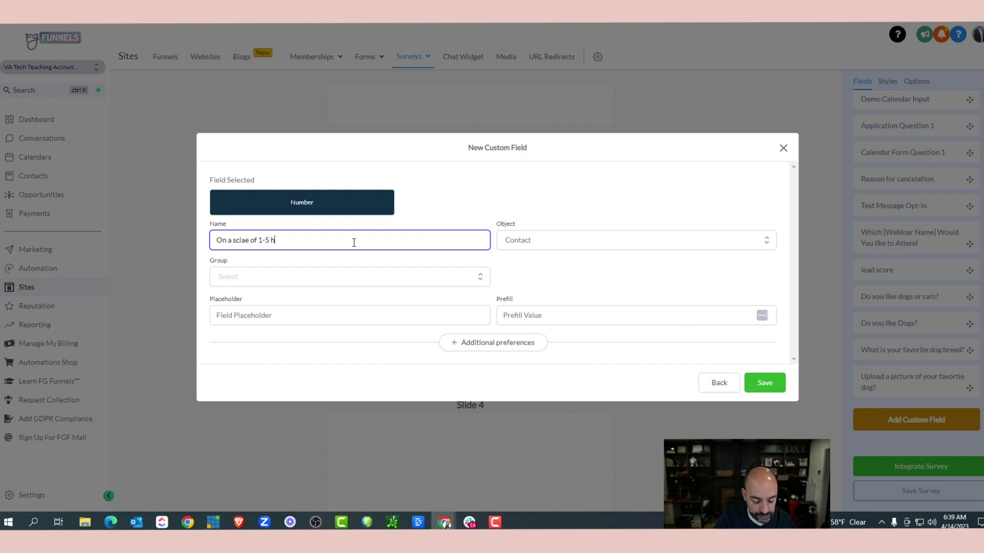
{"action": "type", "text": "ow much "}
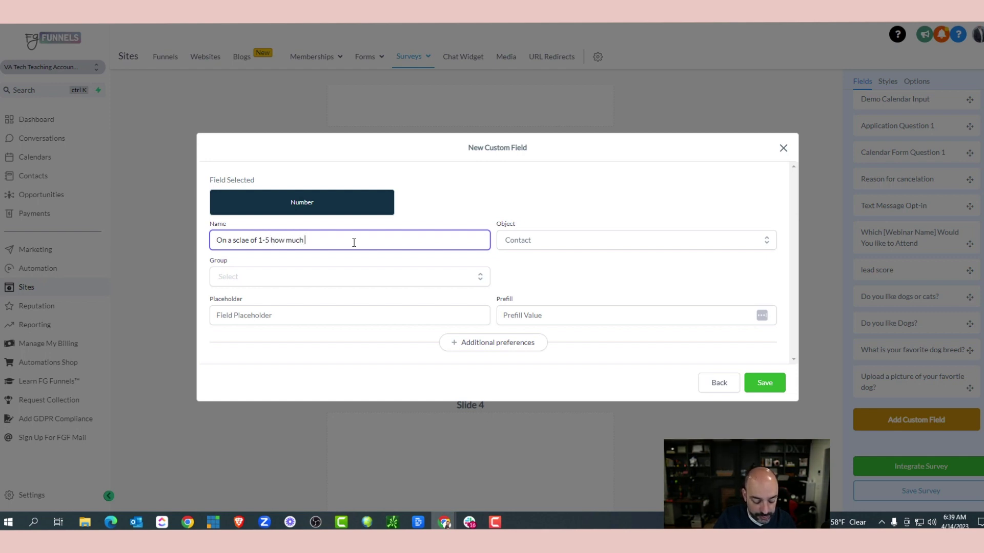
{"action": "type", "text": "do you reall"}
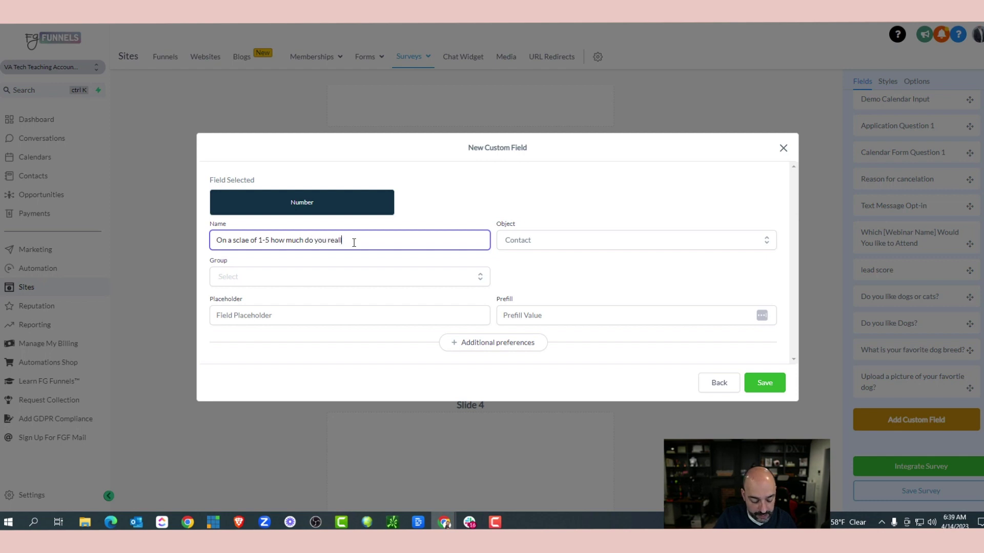
{"action": "type", "text": "y love dogs"}
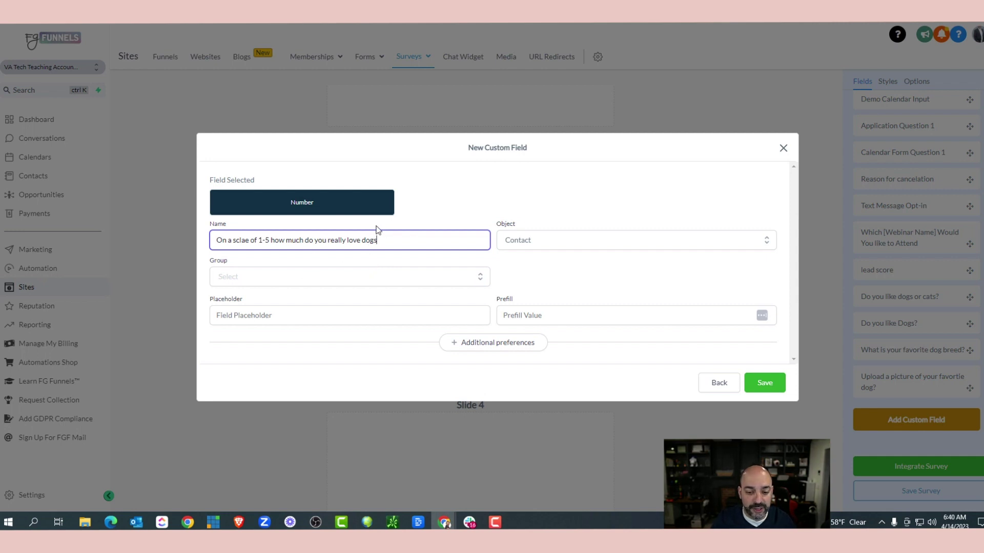
Step: Assign the new Number field to the Additional Info group and save it
{"action": "left_click", "coordinate": [353, 274]}
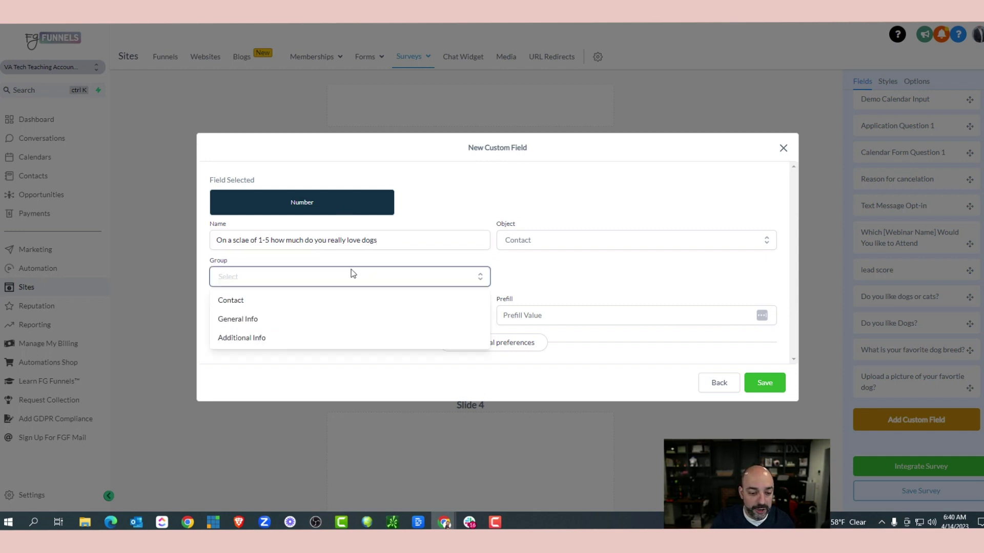
{"action": "left_click", "coordinate": [333, 340]}
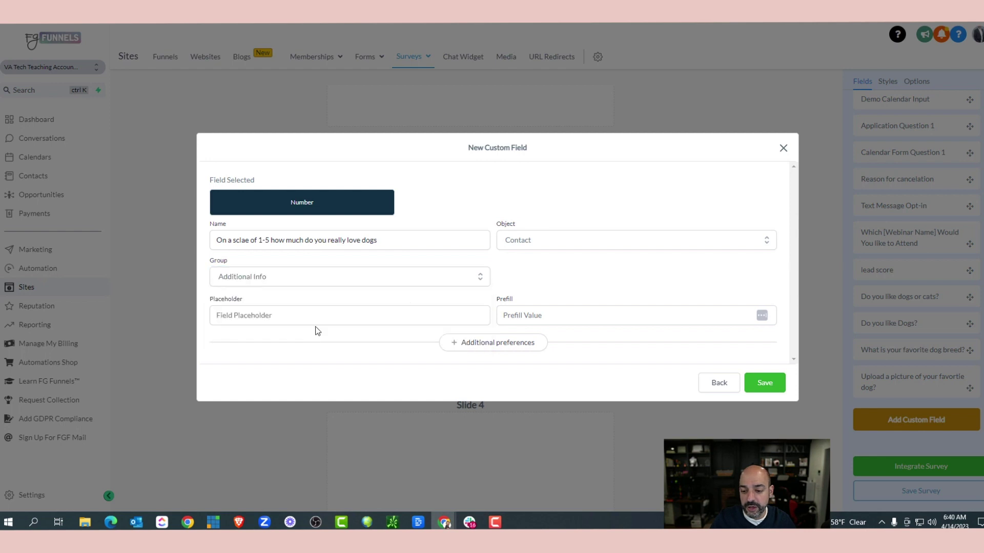
{"action": "left_click", "coordinate": [765, 383]}
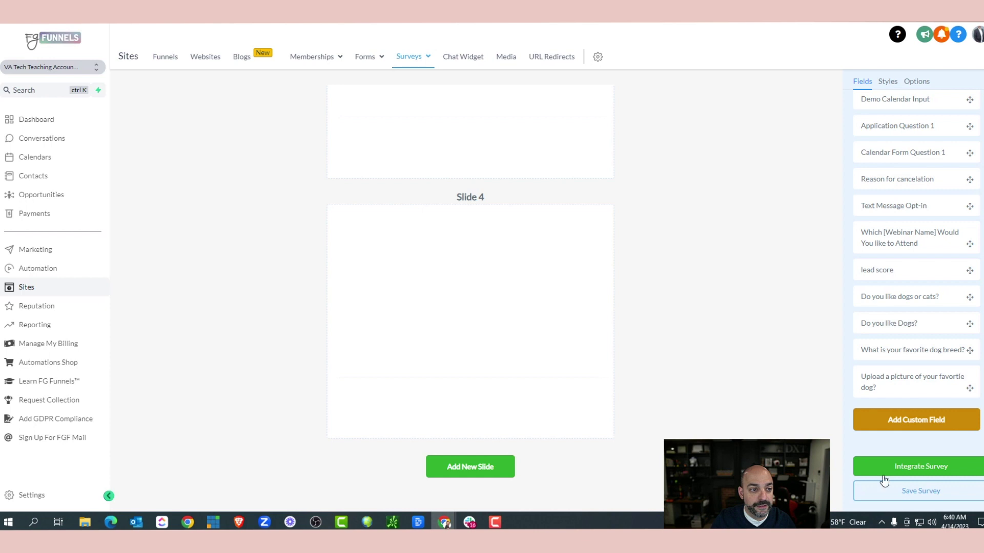
Step: Save and reload the survey, and place the "On a sclae of 1-5 how much do you really love dogs" custom field on Slide 4
{"action": "left_click", "coordinate": [906, 492]}
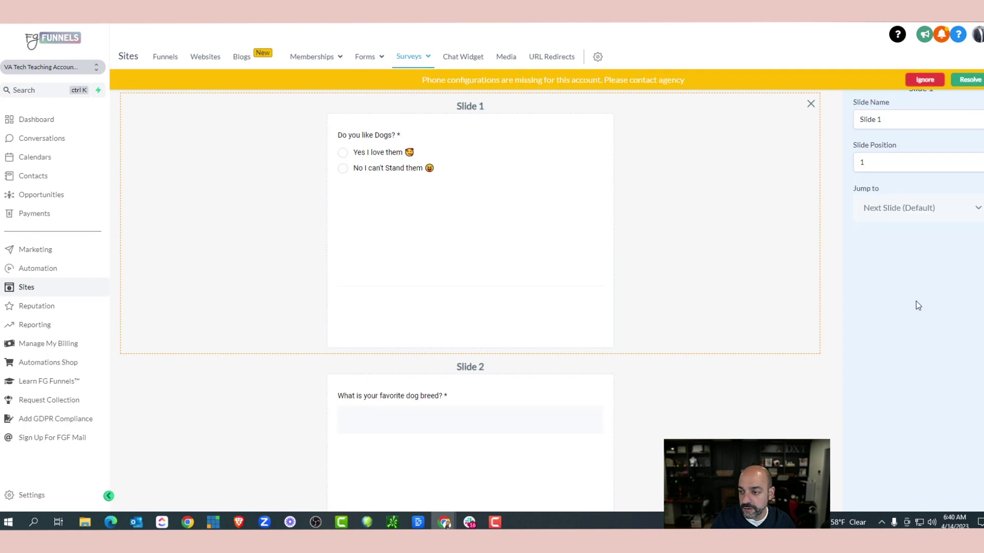
{"action": "left_click", "coordinate": [915, 80]}
{"action": "left_click", "coordinate": [857, 78]}
{"action": "scroll", "coordinate": [954, 349], "scroll_direction": "down", "scroll_amount": 3}
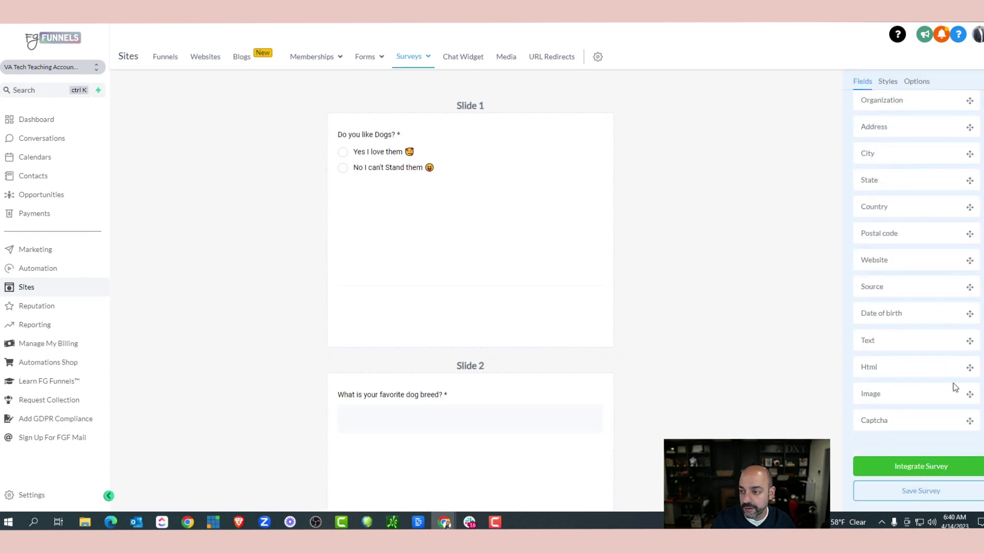
{"action": "scroll", "coordinate": [902, 307], "scroll_direction": "up", "scroll_amount": 5}
{"action": "left_click", "coordinate": [913, 110]}
{"action": "scroll", "coordinate": [943, 287], "scroll_direction": "down", "scroll_amount": 5}
{"action": "scroll", "coordinate": [545, 402], "scroll_direction": "down", "scroll_amount": 10}
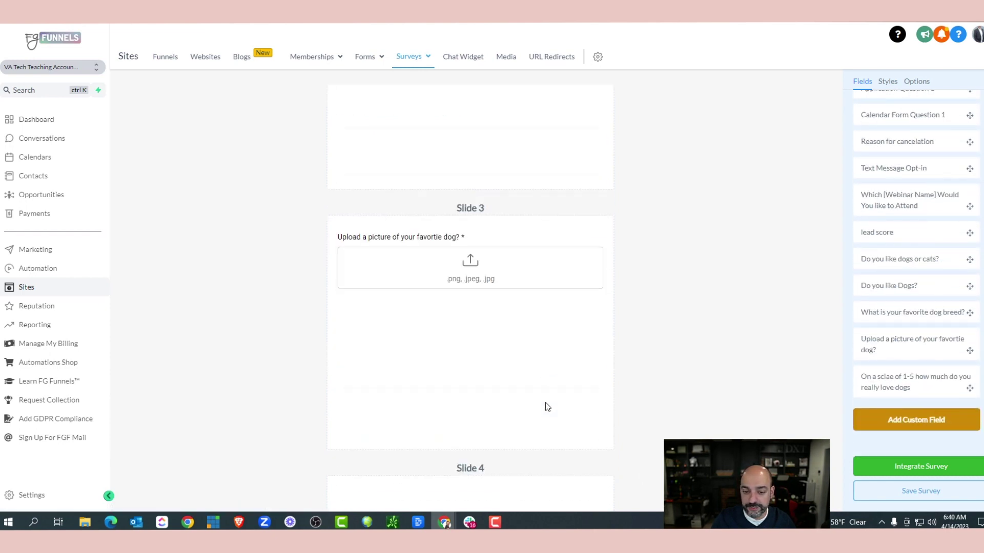
{"action": "left_click_drag", "start_coordinate": [902, 382], "coordinate": [464, 315]}
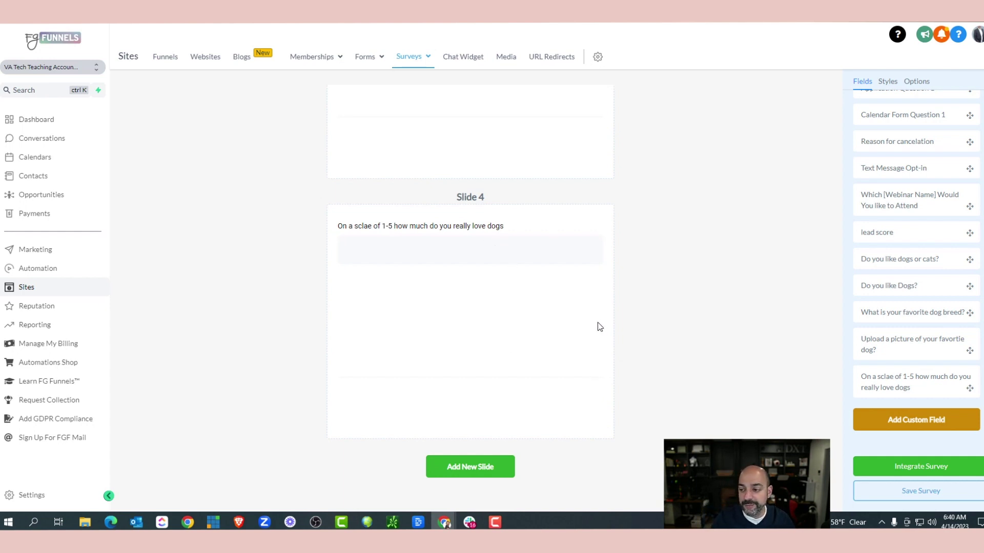
Step: Make the 1-5 dog love rating question on Slide 4 required
{"action": "scroll", "coordinate": [554, 286], "scroll_direction": "up", "scroll_amount": 4}
{"action": "scroll", "coordinate": [543, 252], "scroll_direction": "up", "scroll_amount": 10}
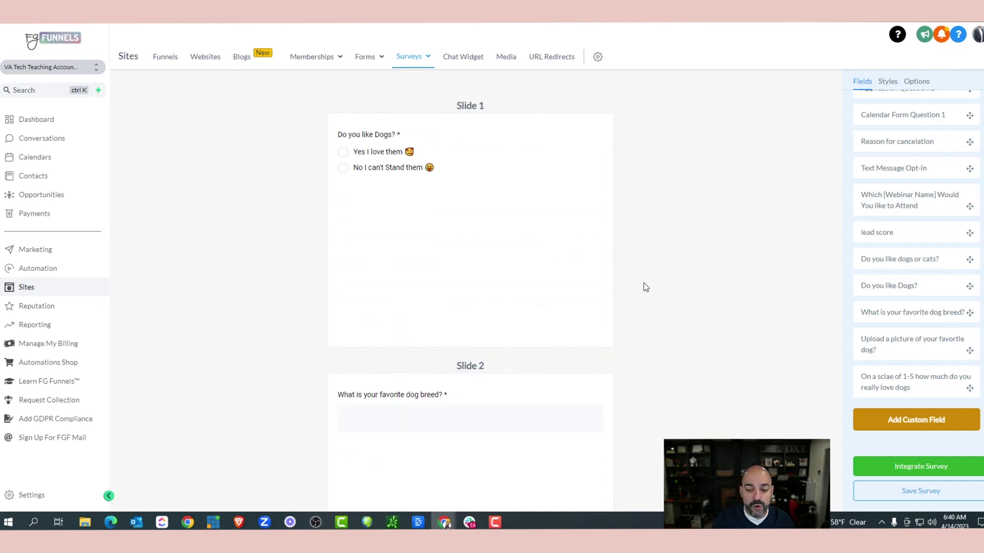
{"action": "scroll", "coordinate": [634, 285], "scroll_direction": "down", "scroll_amount": 12}
{"action": "scroll", "coordinate": [619, 287], "scroll_direction": "up", "scroll_amount": 12}
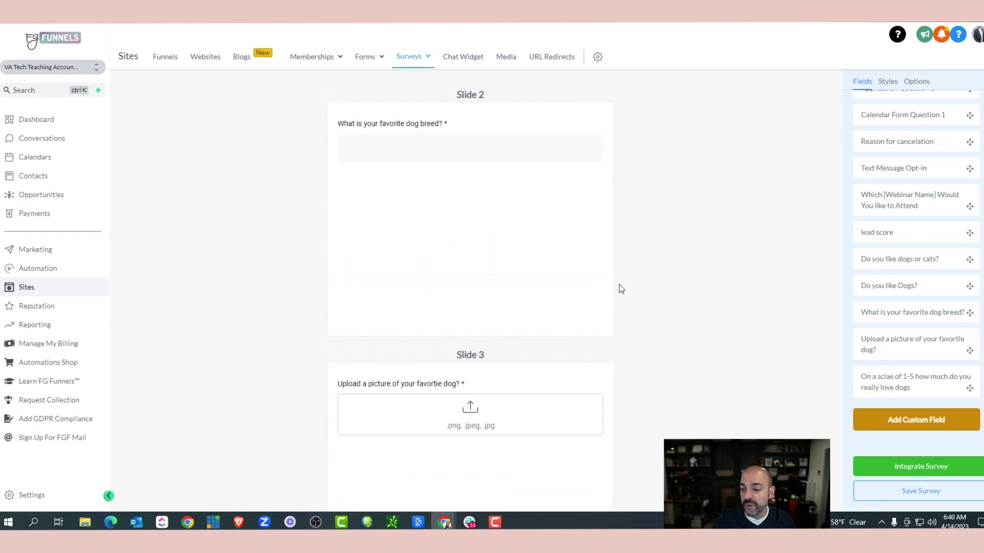
{"action": "scroll", "coordinate": [568, 280], "scroll_direction": "down", "scroll_amount": 12}
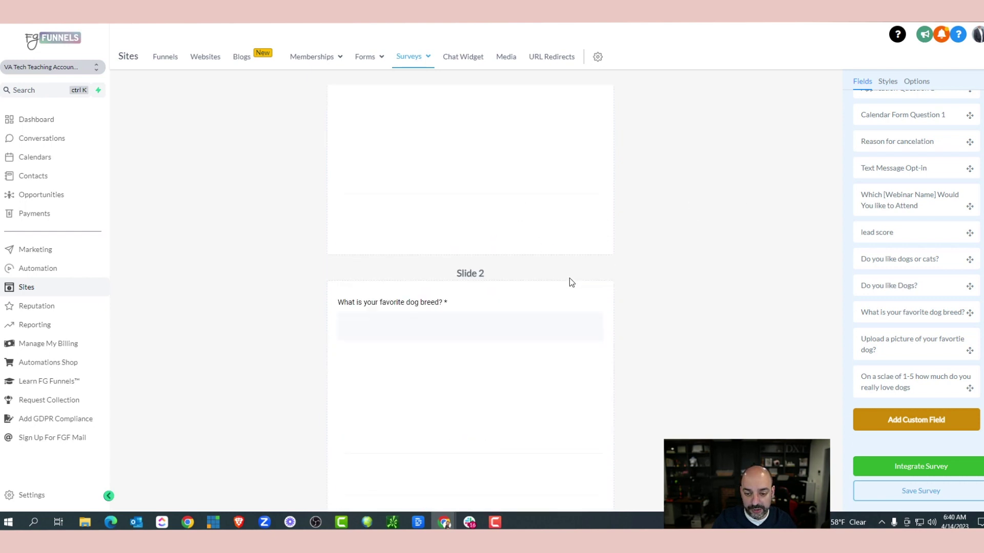
{"action": "left_click", "coordinate": [487, 239]}
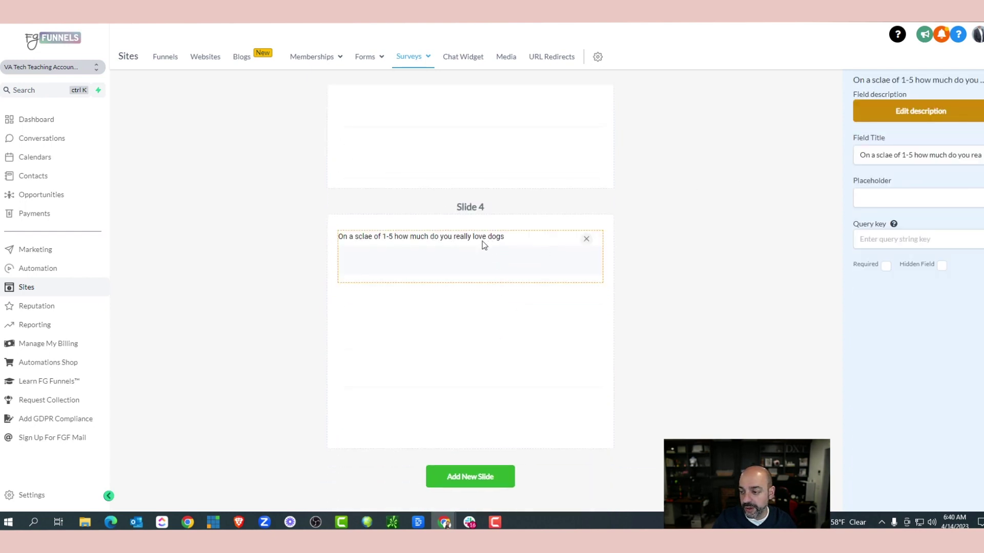
{"action": "left_click", "coordinate": [885, 265]}
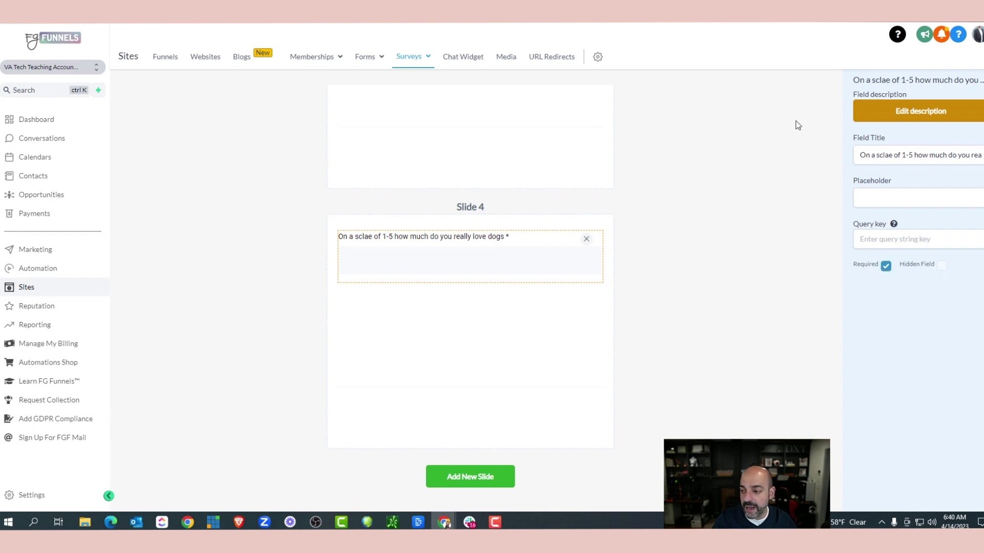
Step: Set the survey's "Disqualify after submit" option to URL
{"action": "left_click", "coordinate": [711, 209]}
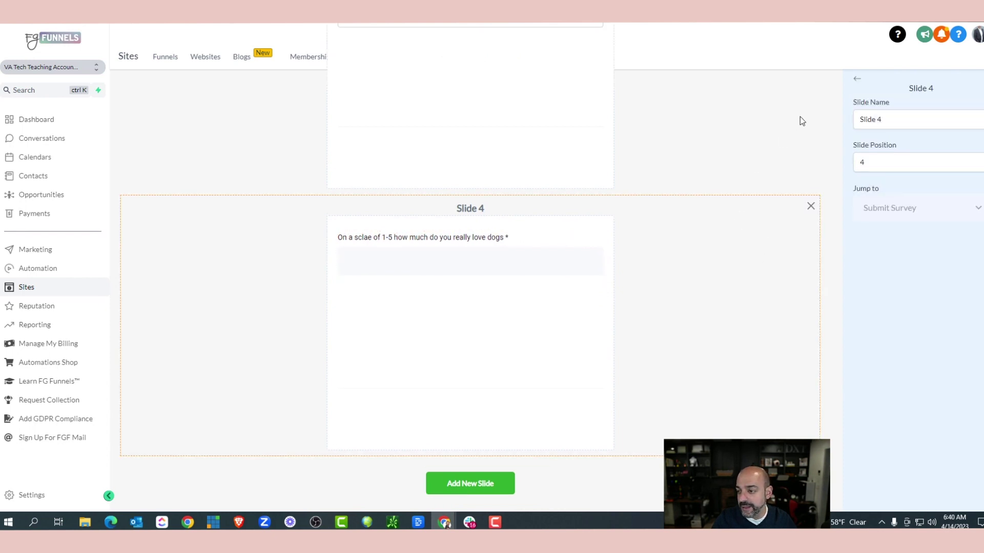
{"action": "left_click", "coordinate": [855, 79]}
{"action": "scroll", "coordinate": [905, 226], "scroll_direction": "up", "scroll_amount": 10}
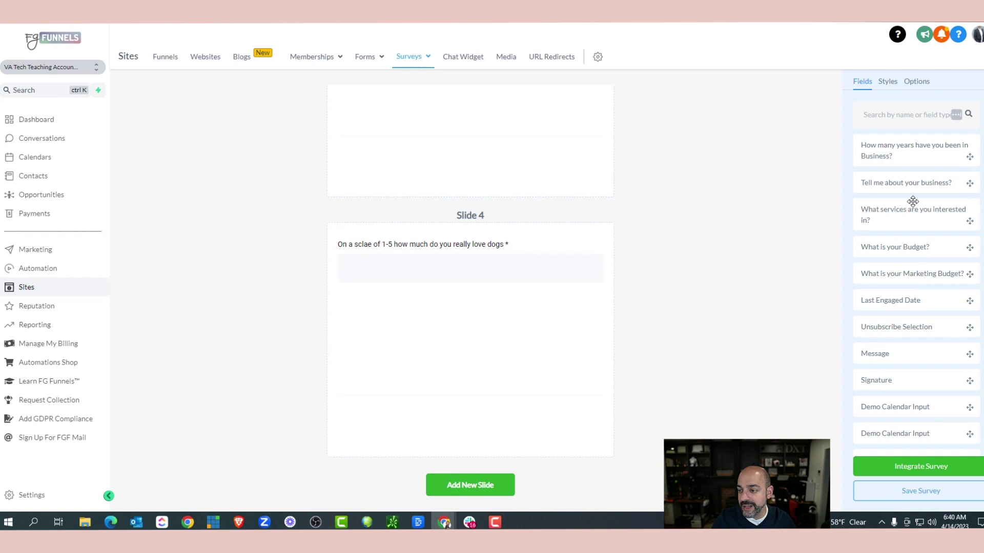
{"action": "left_click", "coordinate": [917, 82]}
{"action": "scroll", "coordinate": [914, 164], "scroll_direction": "down", "scroll_amount": 5}
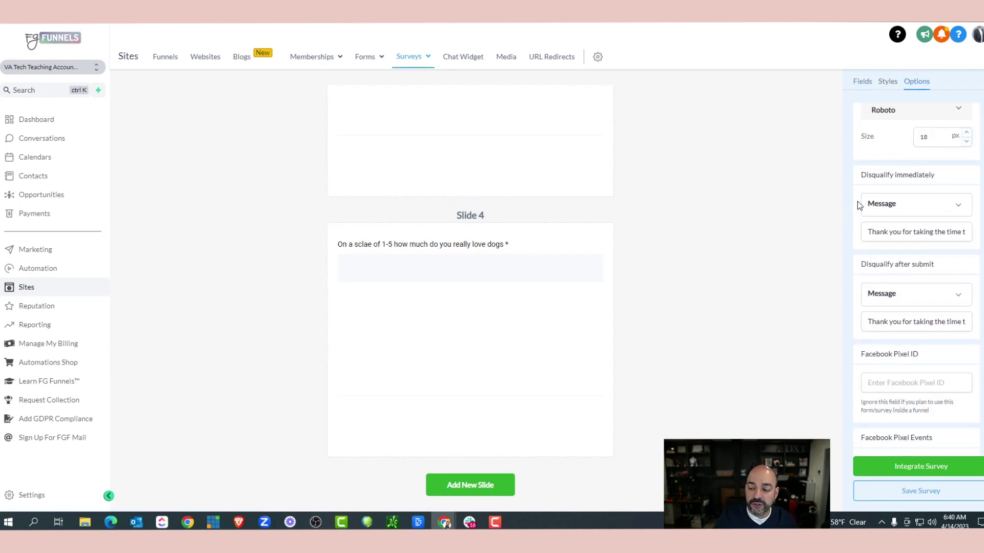
{"action": "scroll", "coordinate": [868, 232], "scroll_direction": "down", "scroll_amount": 2}
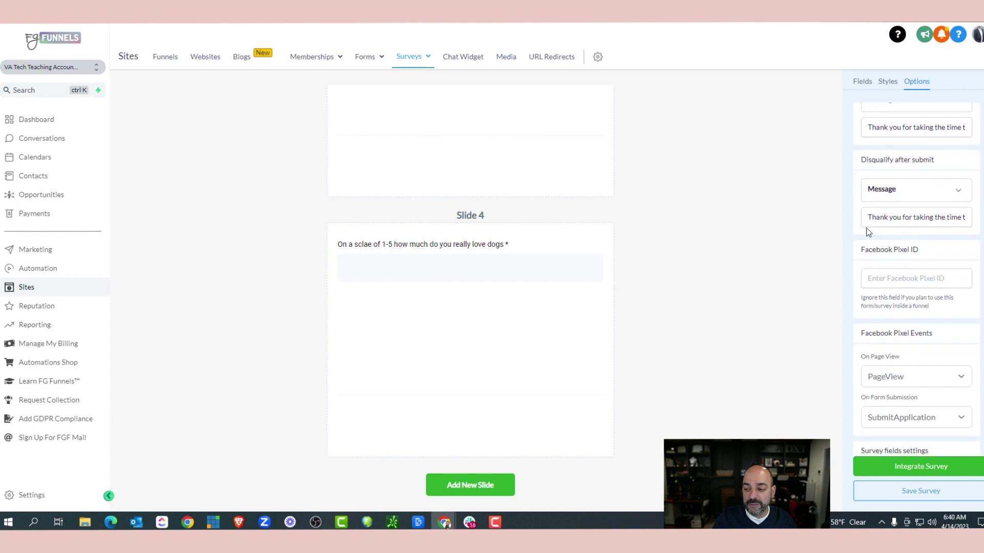
{"action": "left_click", "coordinate": [886, 201]}
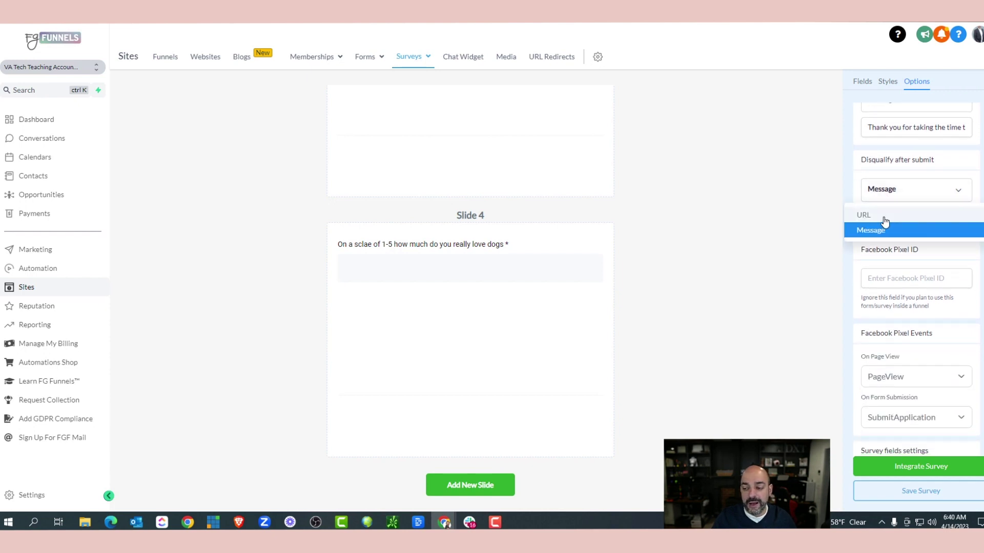
{"action": "left_click", "coordinate": [884, 218]}
{"action": "left_click", "coordinate": [880, 217]}
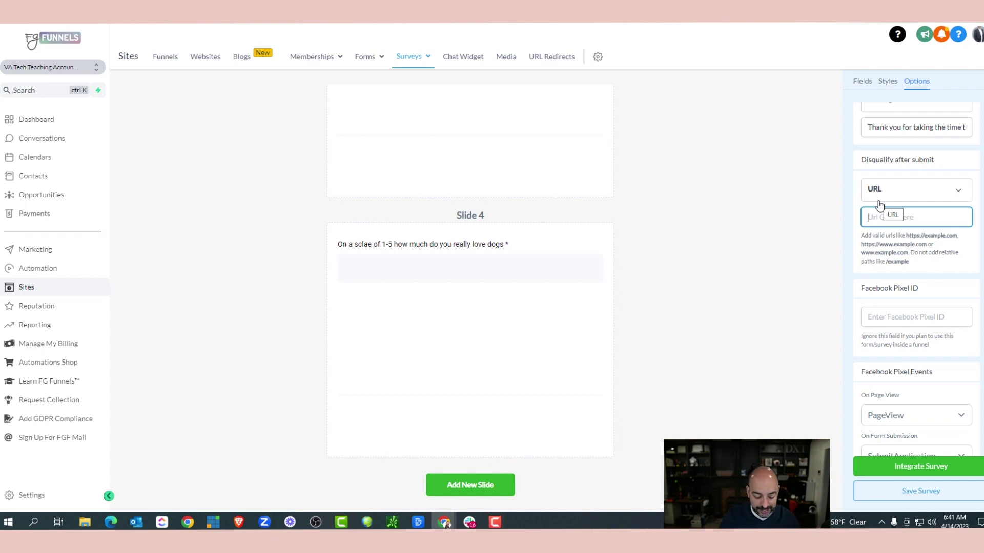
{"action": "type", "text": "https"}
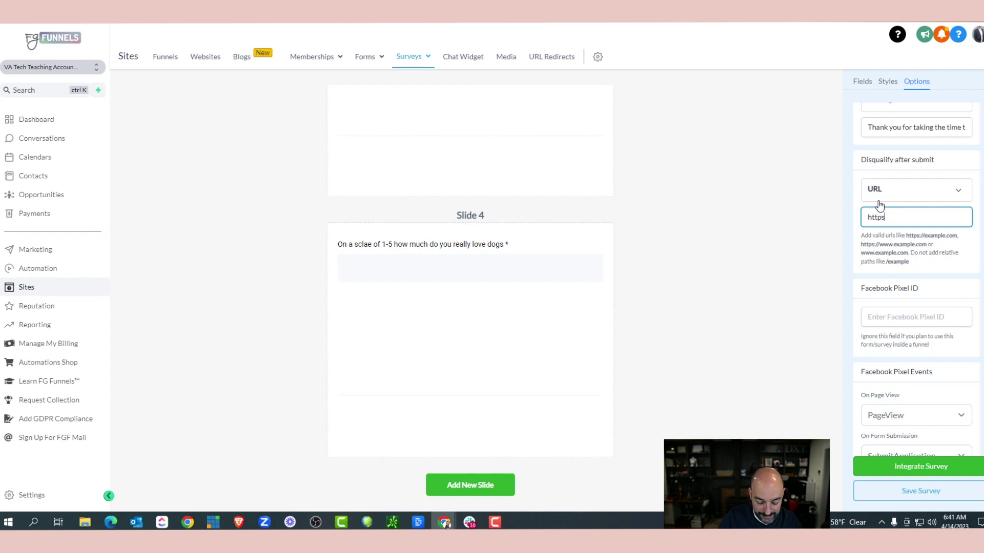
{"action": "type", "text": "dats.com"}
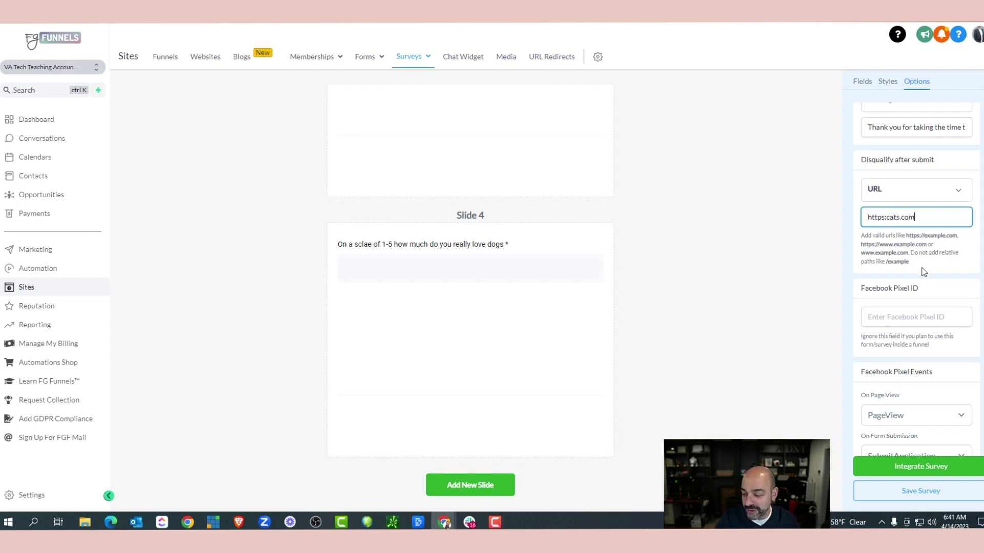
{"action": "left_click", "coordinate": [888, 216]}
{"action": "type", "text": "//"}
Step: Replace the survey's On Submit message with "Thank you so much, we will send you your quiz results soon"
{"action": "scroll", "coordinate": [953, 121], "scroll_direction": "up", "scroll_amount": 3}
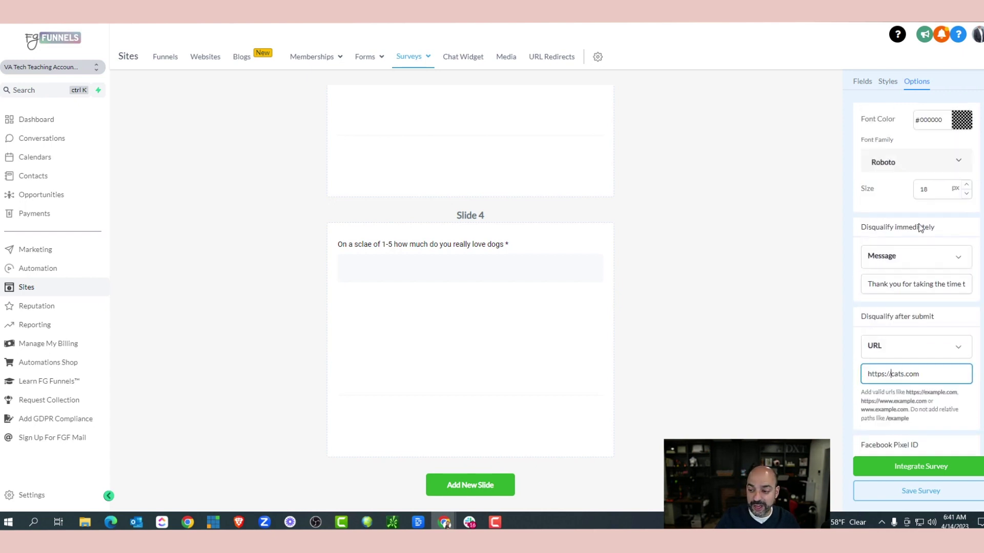
{"action": "left_click", "coordinate": [932, 284]}
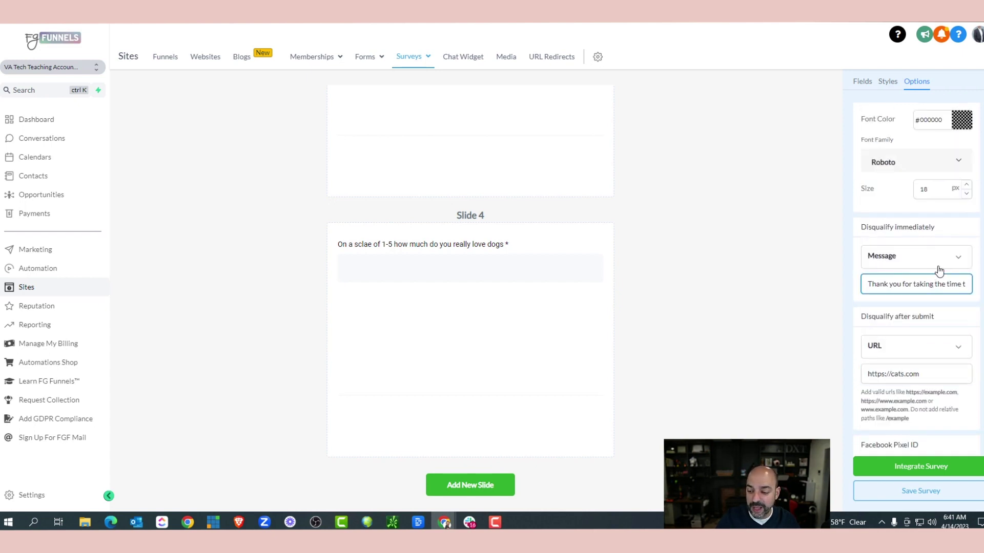
{"action": "scroll", "coordinate": [921, 290], "scroll_direction": "up", "scroll_amount": 1}
{"action": "scroll", "coordinate": [921, 291], "scroll_direction": "up", "scroll_amount": 5}
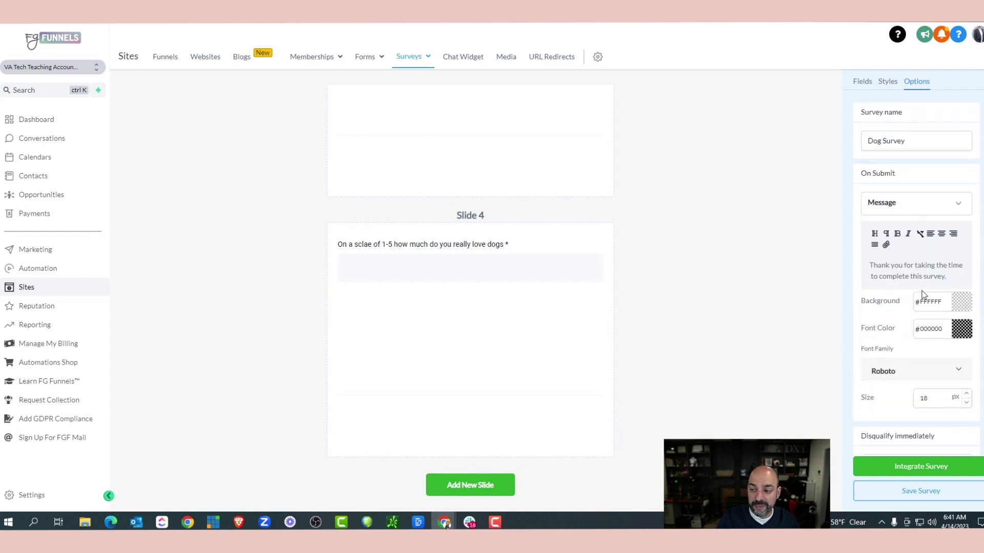
{"action": "left_click", "coordinate": [953, 204]}
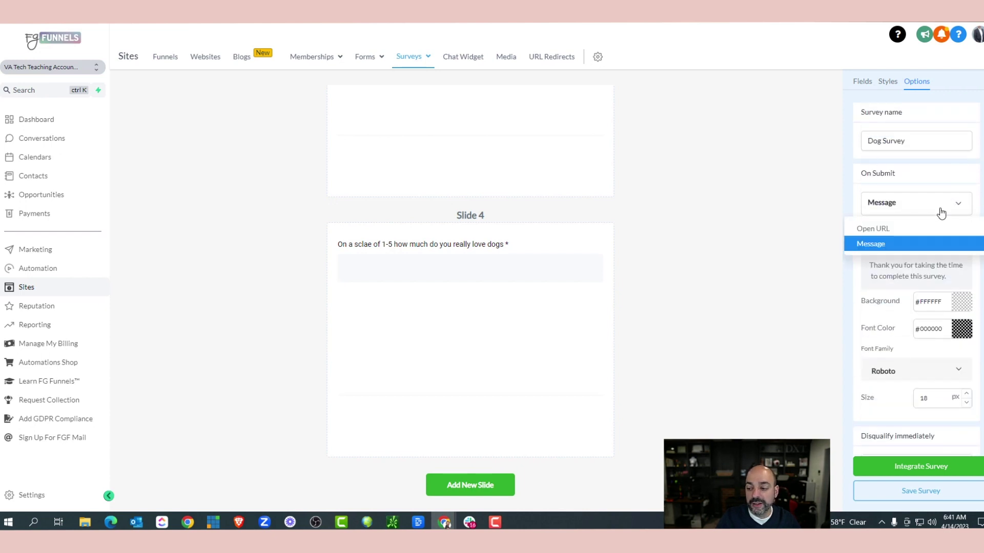
{"action": "left_click", "coordinate": [786, 283]}
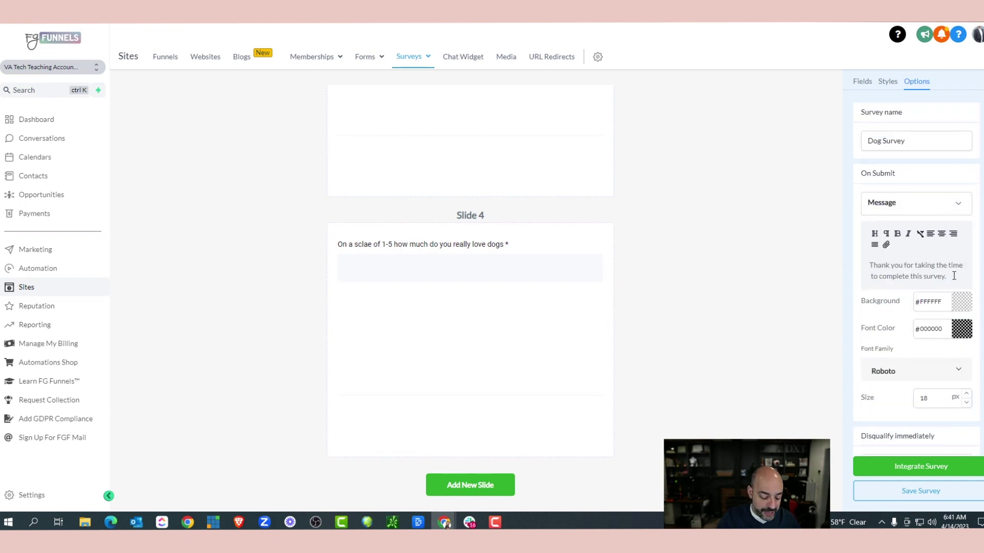
{"action": "left_click_drag", "start_coordinate": [948, 277], "coordinate": [865, 269]}
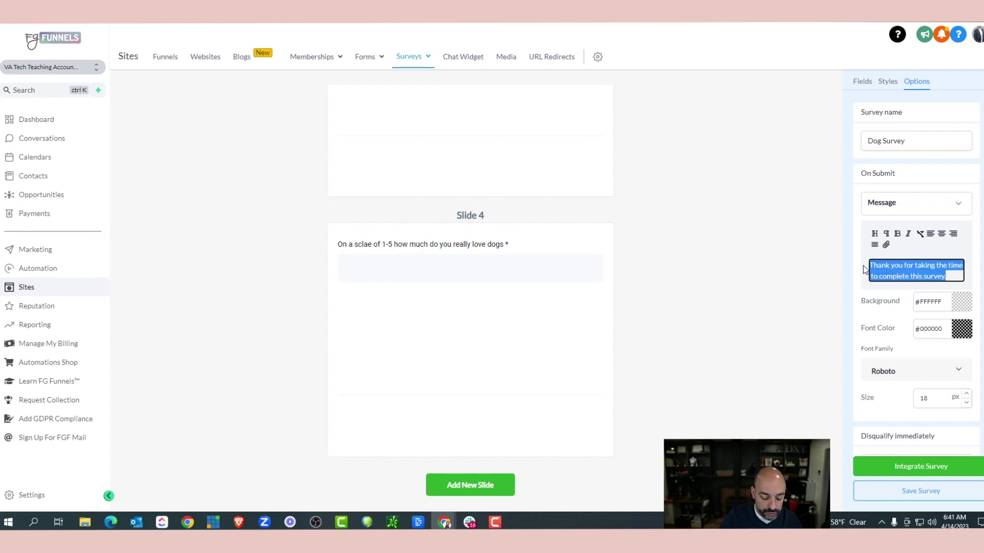
{"action": "type", "text": "Thank you s"}
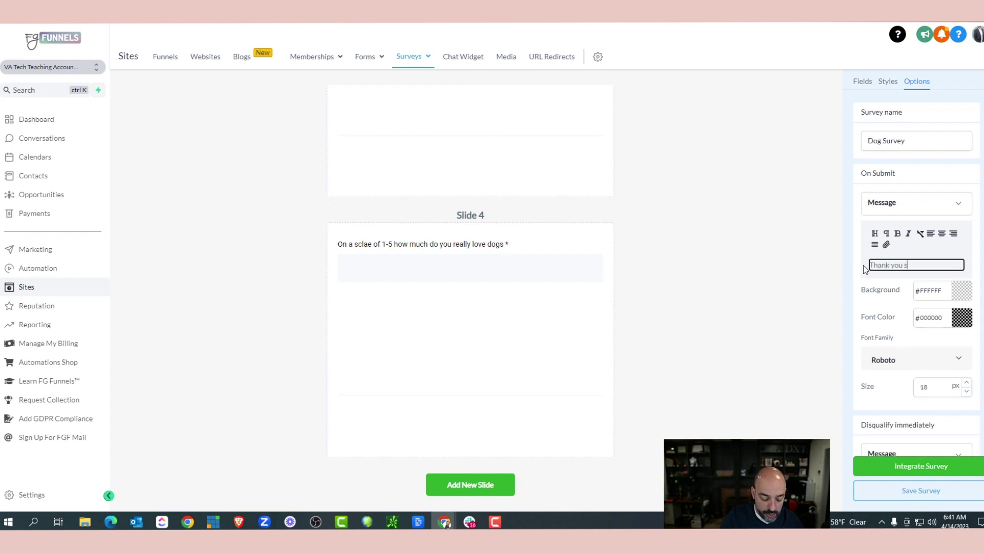
{"action": "type", "text": "o much, we"}
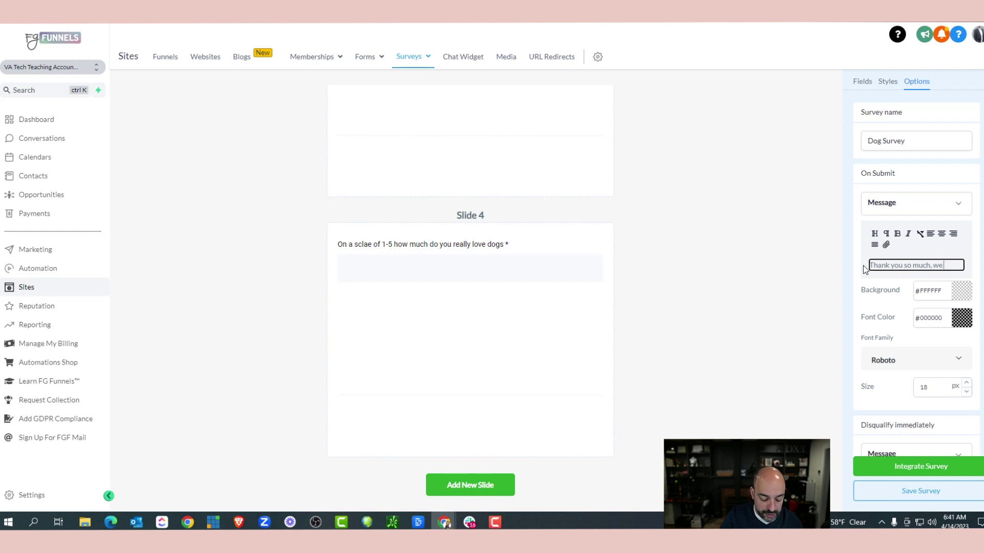
{"action": "type", "text": " will send y"}
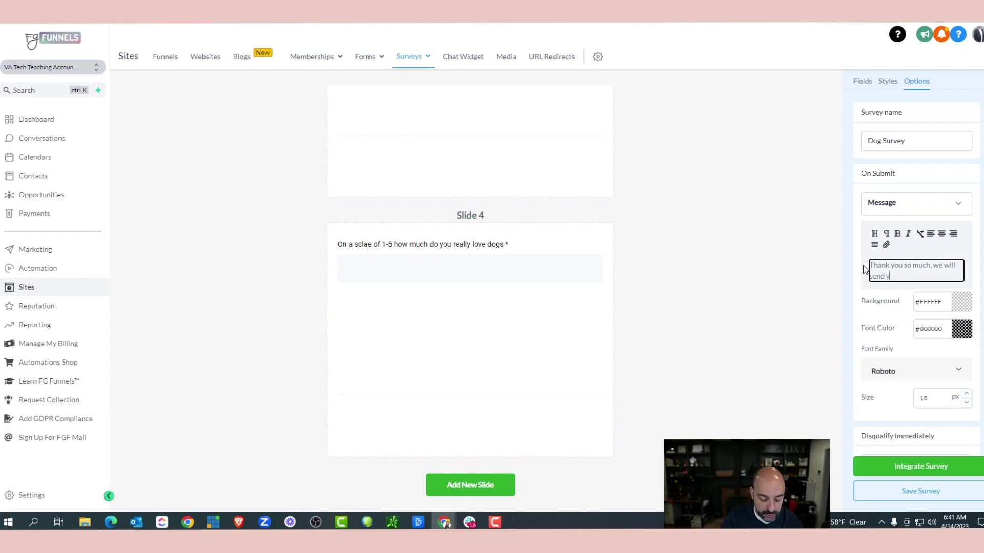
{"action": "type", "text": "ou your ouiz"}
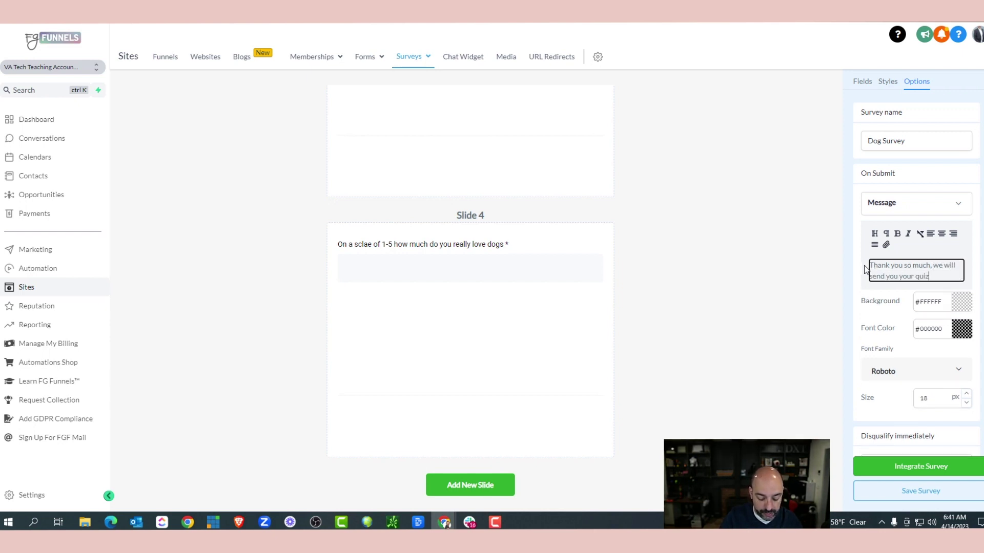
{"action": "type", "text": " results soon"}
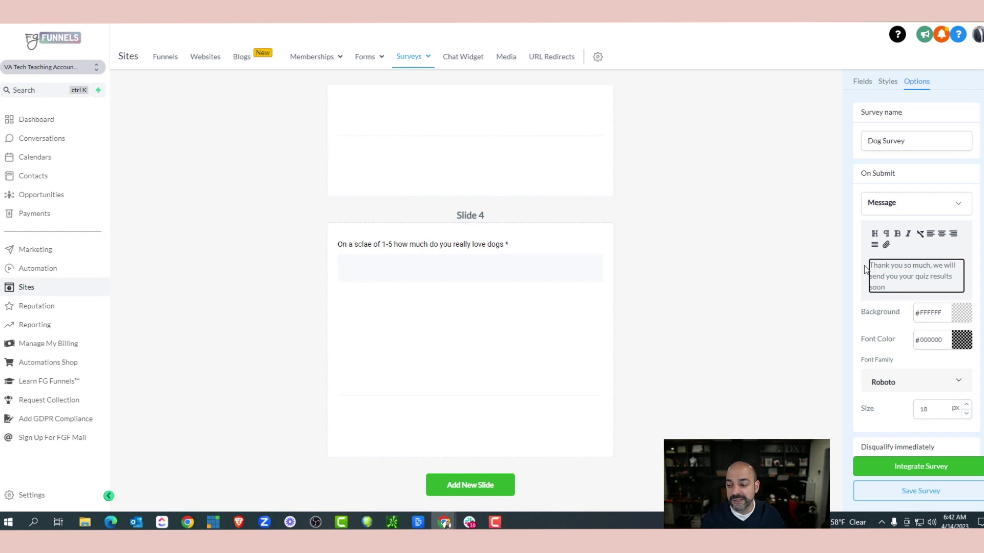
{"action": "left_click", "coordinate": [740, 230]}
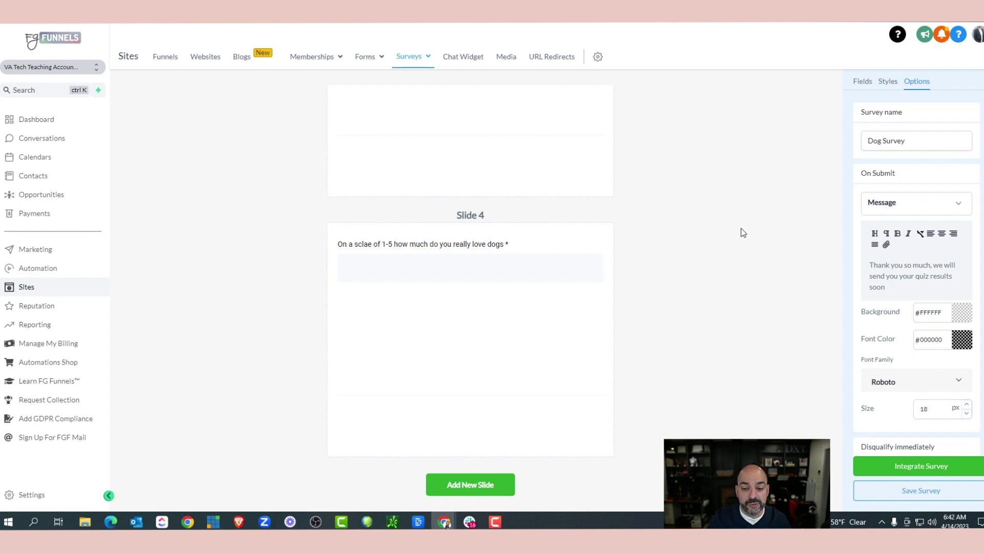
{"action": "scroll", "coordinate": [743, 241], "scroll_direction": "up", "scroll_amount": 15}
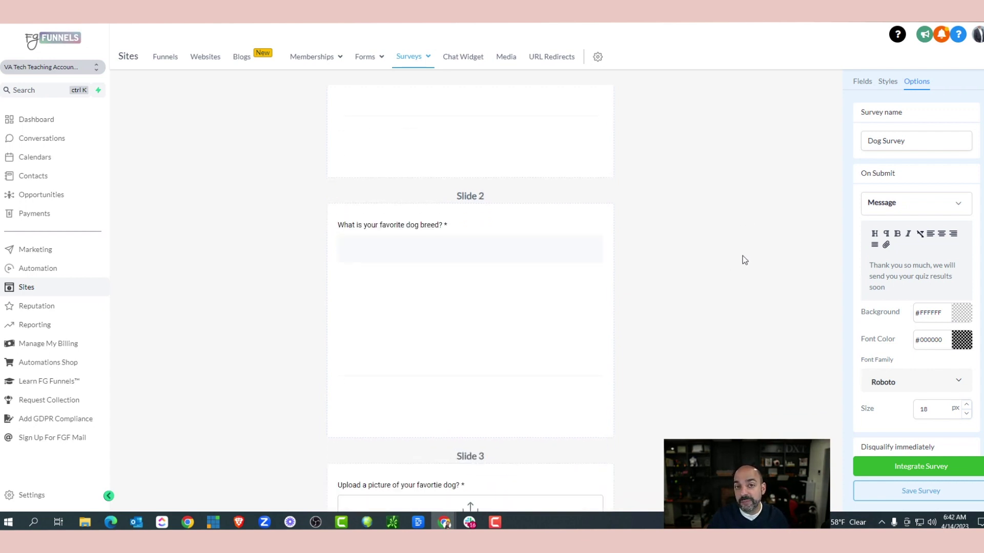
{"action": "scroll", "coordinate": [772, 257], "scroll_direction": "down", "scroll_amount": 3}
{"action": "scroll", "coordinate": [767, 272], "scroll_direction": "up", "scroll_amount": 3}
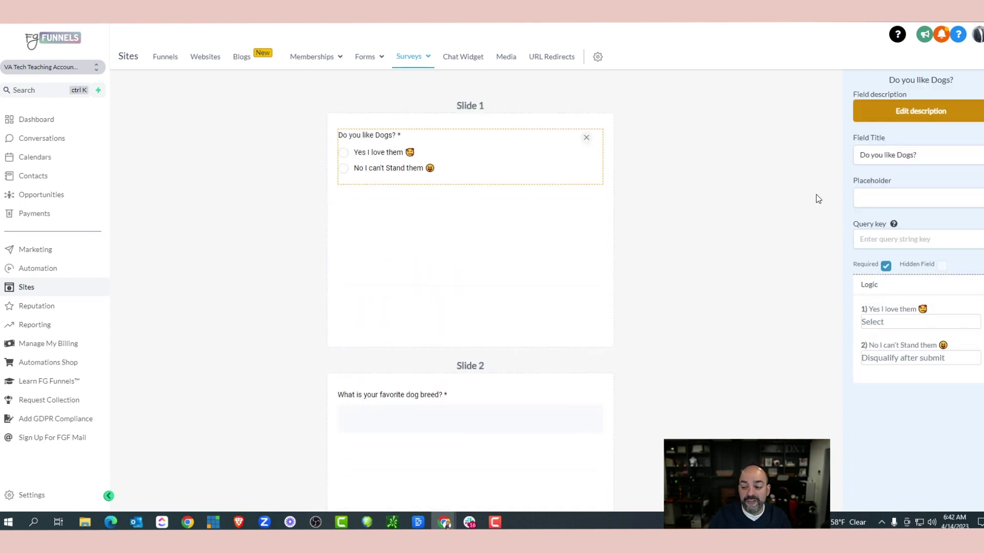
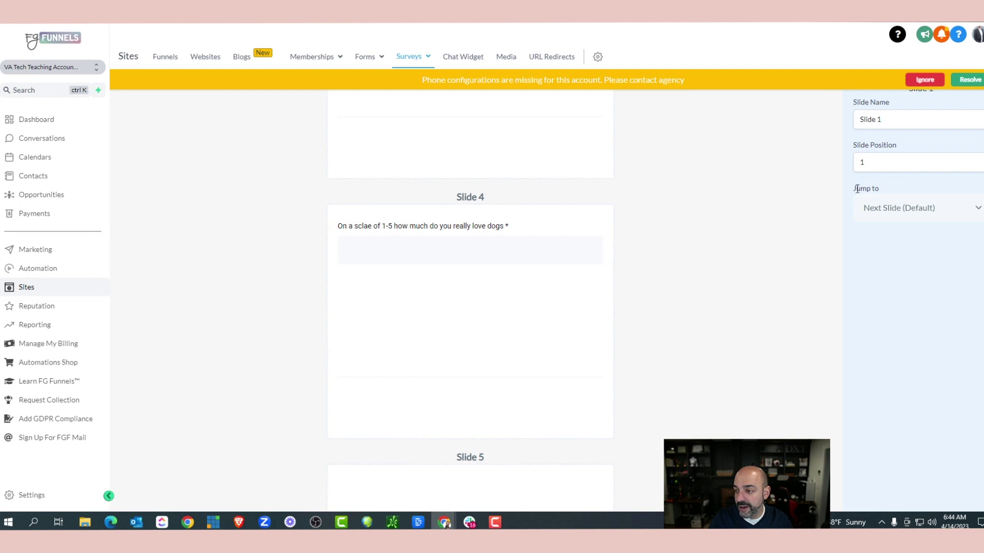
Step: Dismiss the phone configuration warning and add a Text element to Slide 5
{"action": "left_click", "coordinate": [933, 82]}
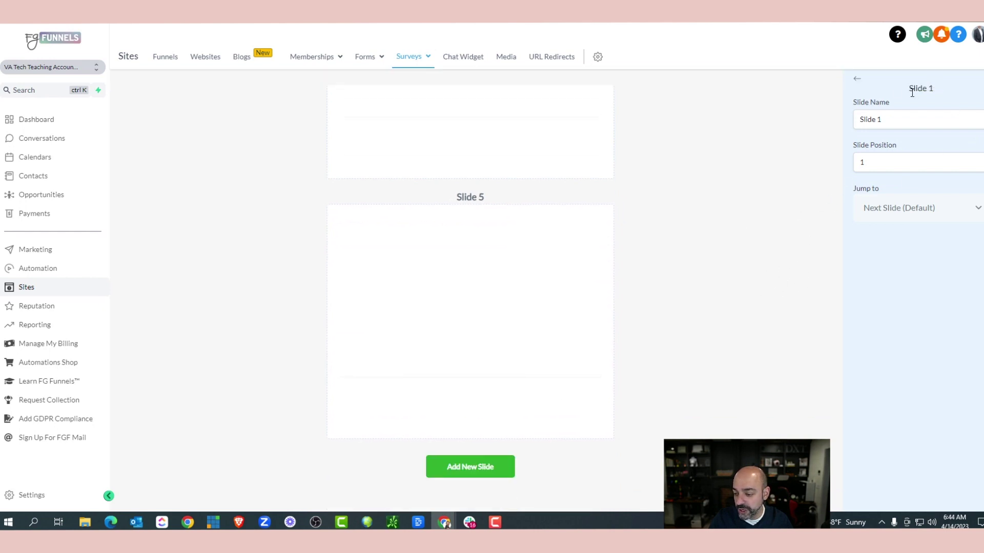
{"action": "left_click", "coordinate": [856, 79]}
{"action": "scroll", "coordinate": [906, 338], "scroll_direction": "down", "scroll_amount": 4}
{"action": "left_click_drag", "start_coordinate": [909, 341], "coordinate": [490, 242]}
Step: Replace the Slide 5 text element's content with "To get your quiz results, please complete the information Below"
{"action": "left_click", "coordinate": [385, 249]}
{"action": "left_click", "coordinate": [878, 135]}
{"action": "key", "text": "BackSpace"}
{"action": "key", "text": "BackSpace"}
{"action": "key", "text": "BackSpace"}
{"action": "key", "text": "BackSpace"}
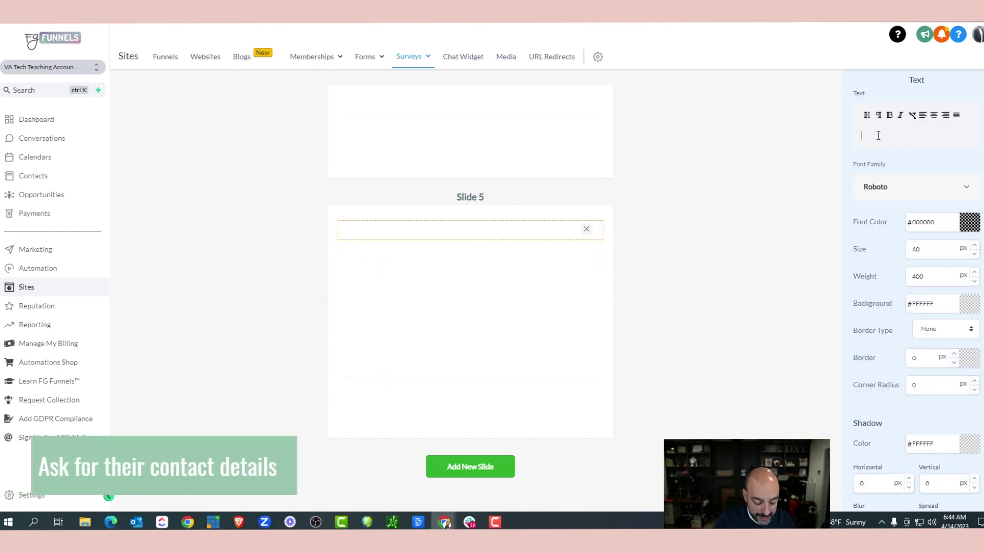
{"action": "type", "text": "To get your quiz"}
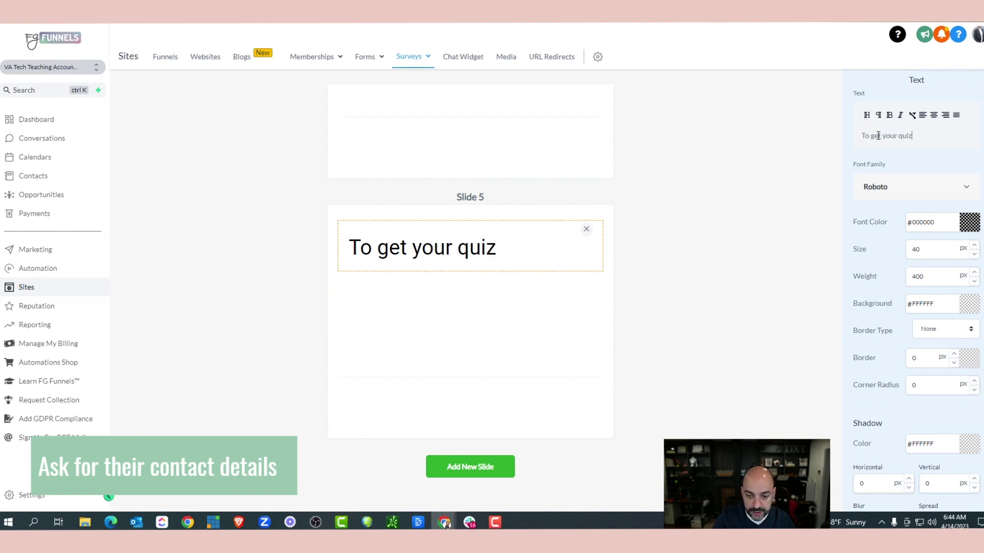
{"action": "type", "text": " results"}
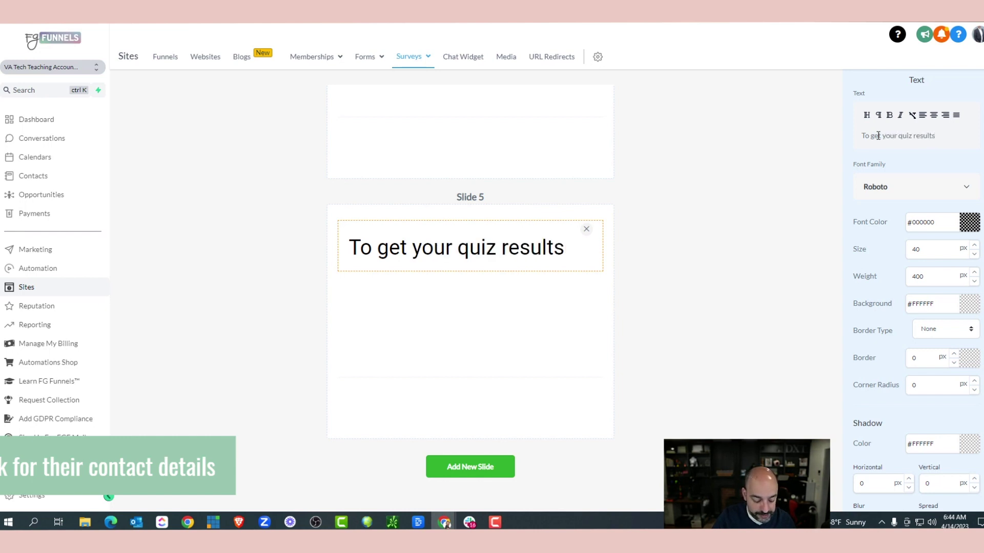
{"action": "type", "text": ", please"}
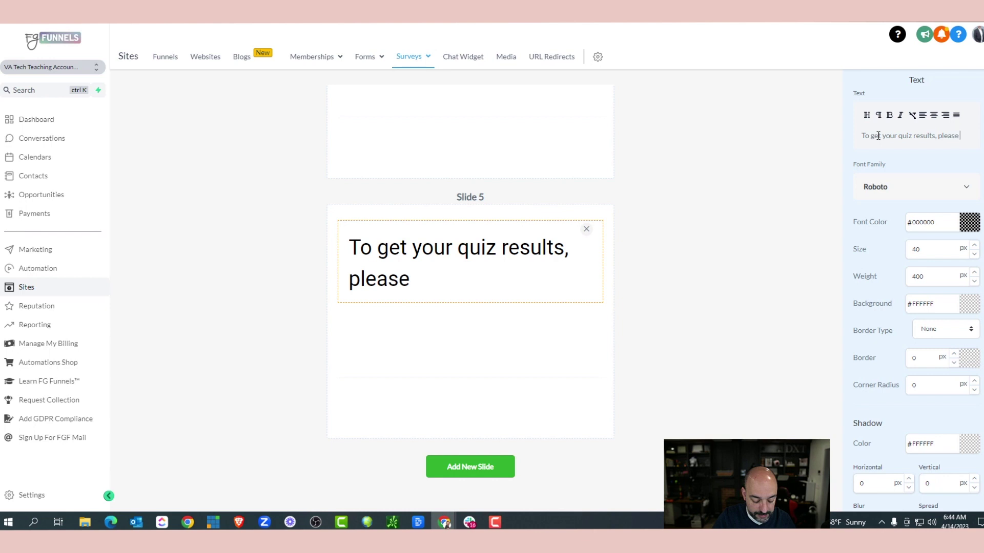
{"action": "type", "text": " com"}
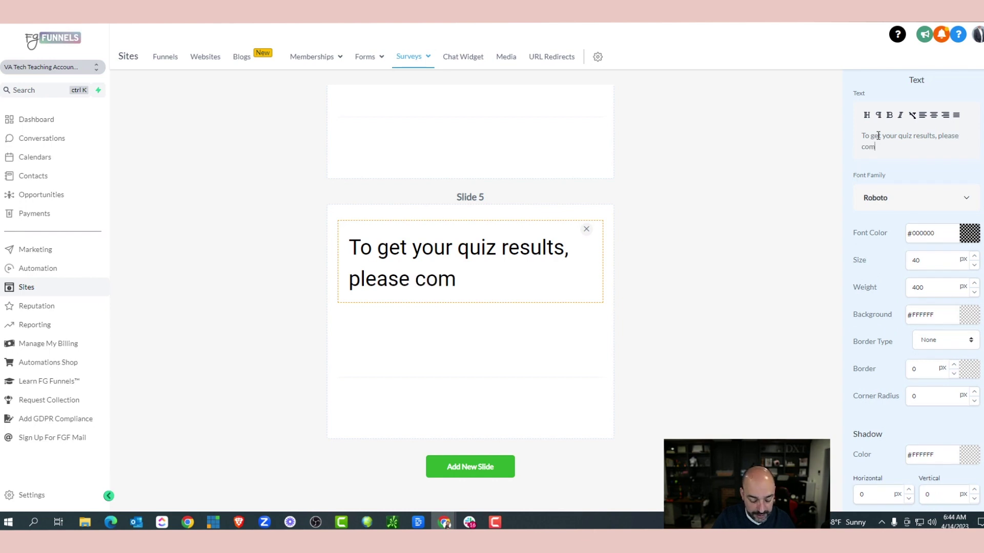
{"action": "type", "text": "plete the inf"}
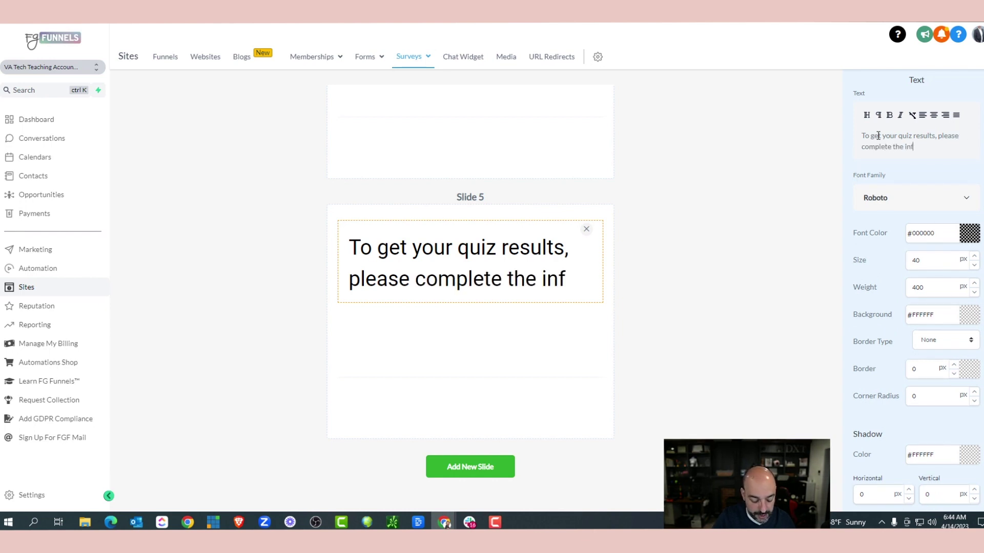
{"action": "type", "text": "ormation Below"}
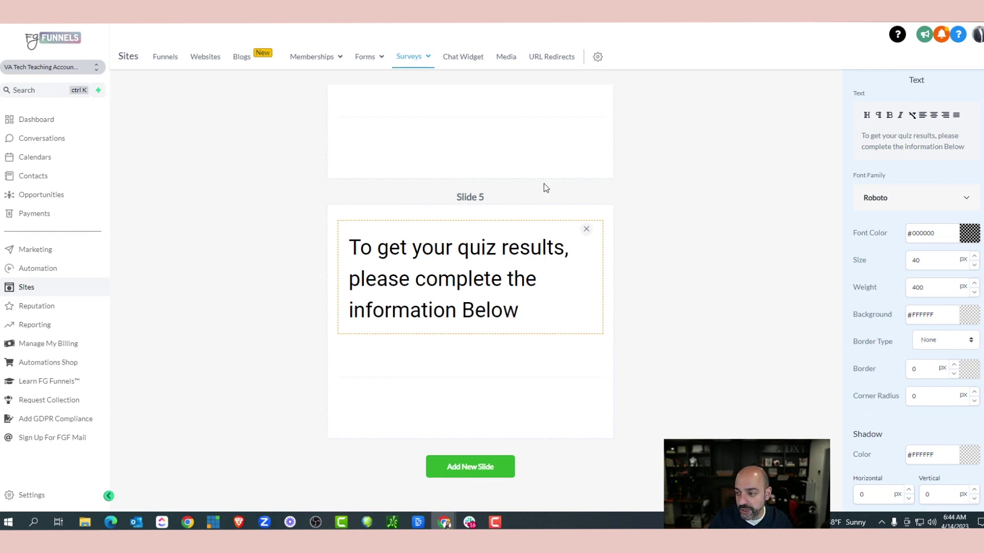
Step: Center the Slide 5 heading text and set its font size to 20 px
{"action": "left_click", "coordinate": [934, 115]}
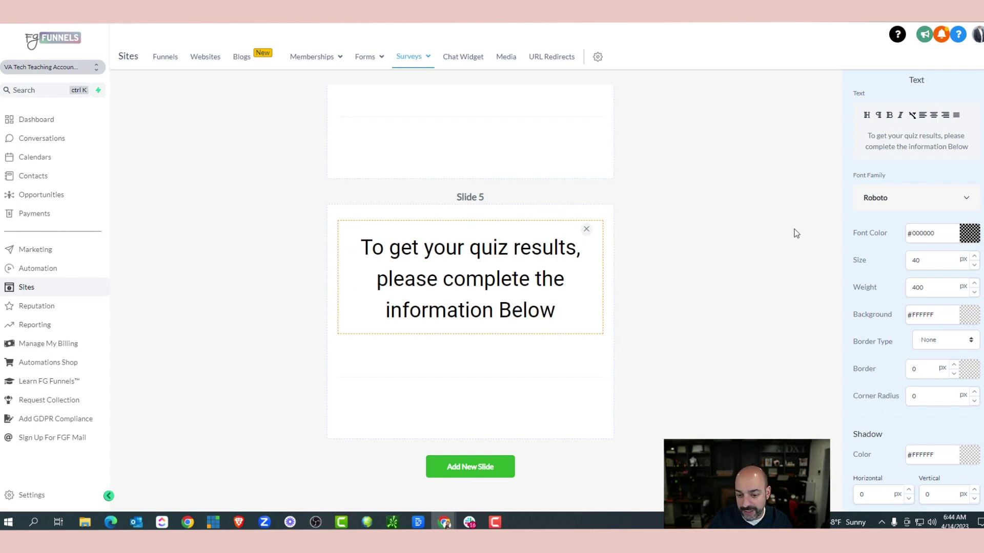
{"action": "left_click", "coordinate": [975, 266]}
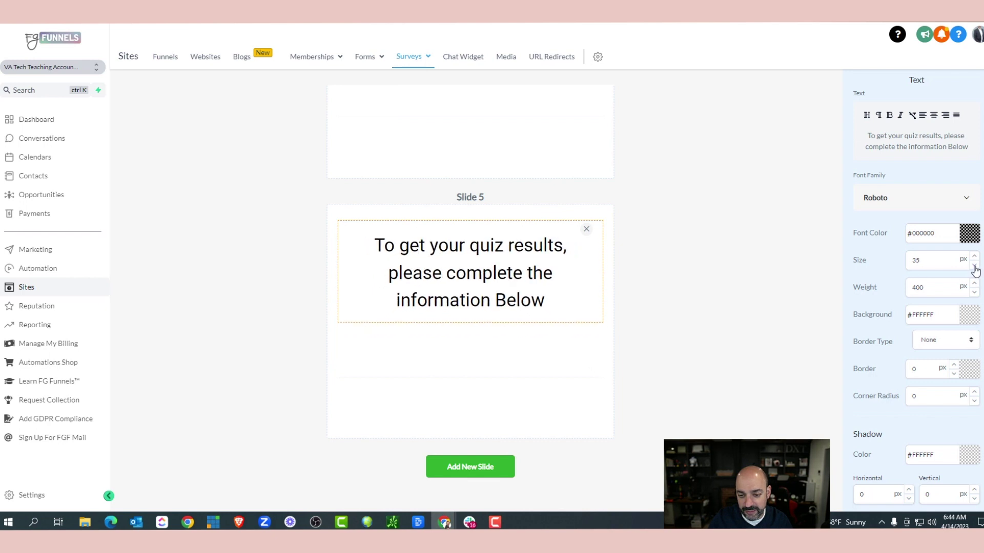
{"action": "left_click", "coordinate": [975, 266]}
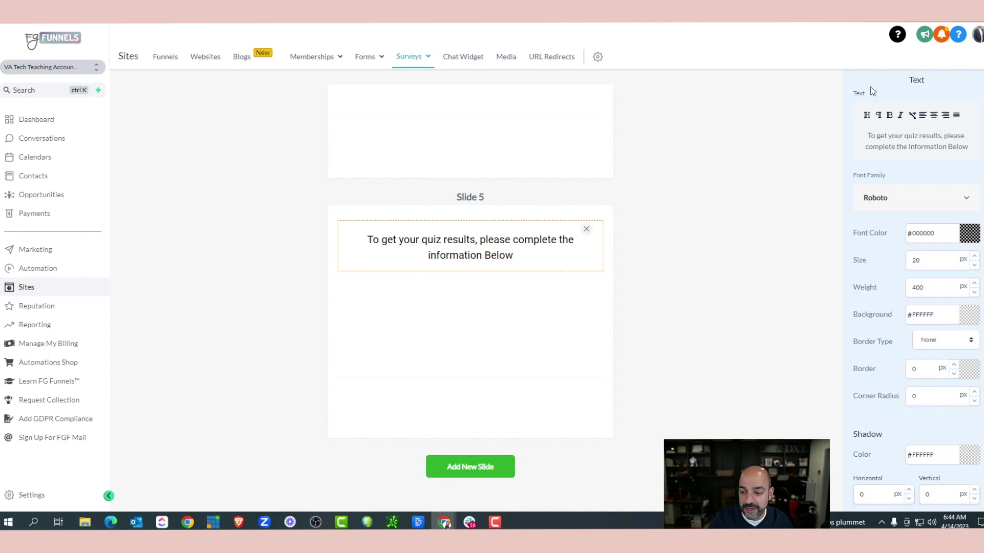
Step: Add the standard First Name, Last Name and Email fields to Slide 5 below the heading text
{"action": "scroll", "coordinate": [771, 194], "scroll_direction": "up", "scroll_amount": 5}
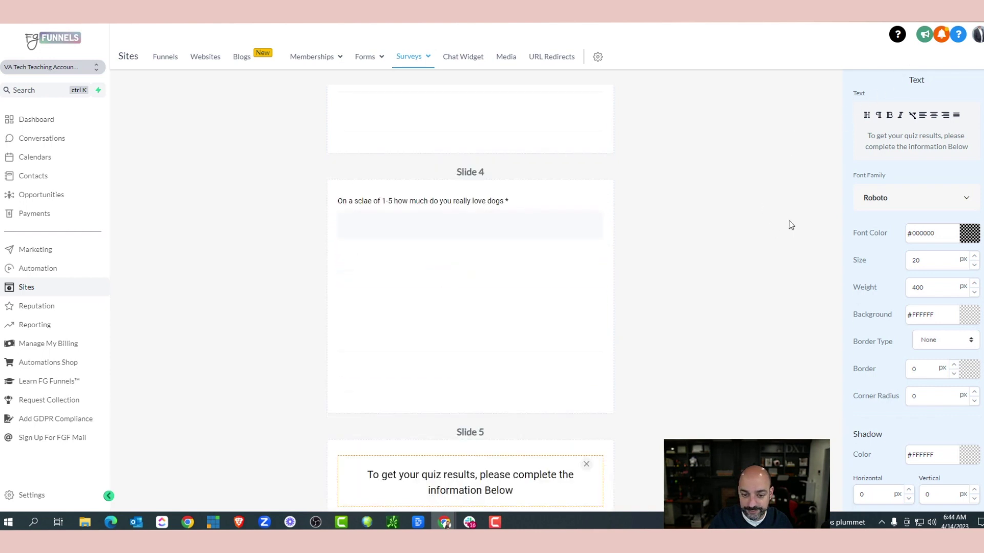
{"action": "left_click", "coordinate": [530, 244]}
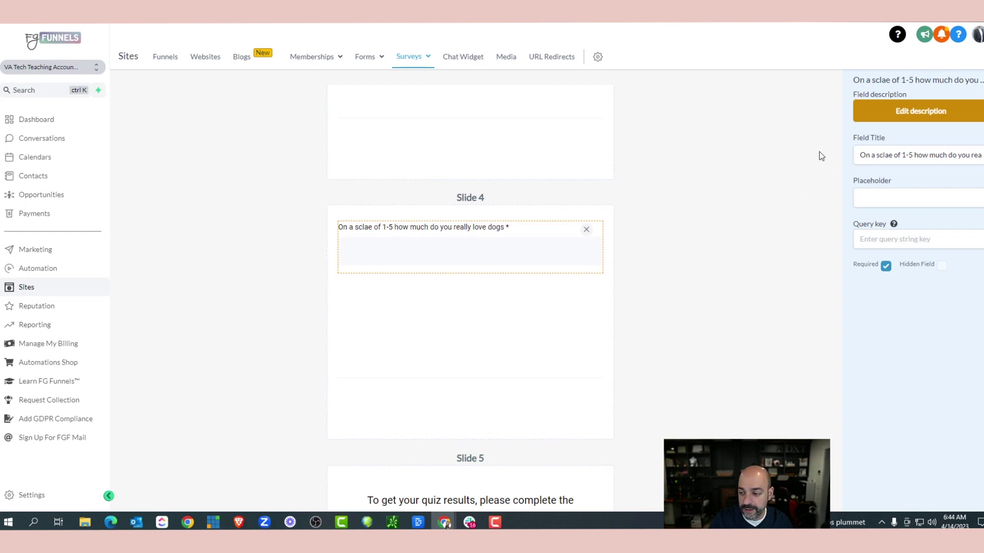
{"action": "scroll", "coordinate": [761, 154], "scroll_direction": "down", "scroll_amount": 5}
{"action": "scroll", "coordinate": [784, 184], "scroll_direction": "up", "scroll_amount": 6}
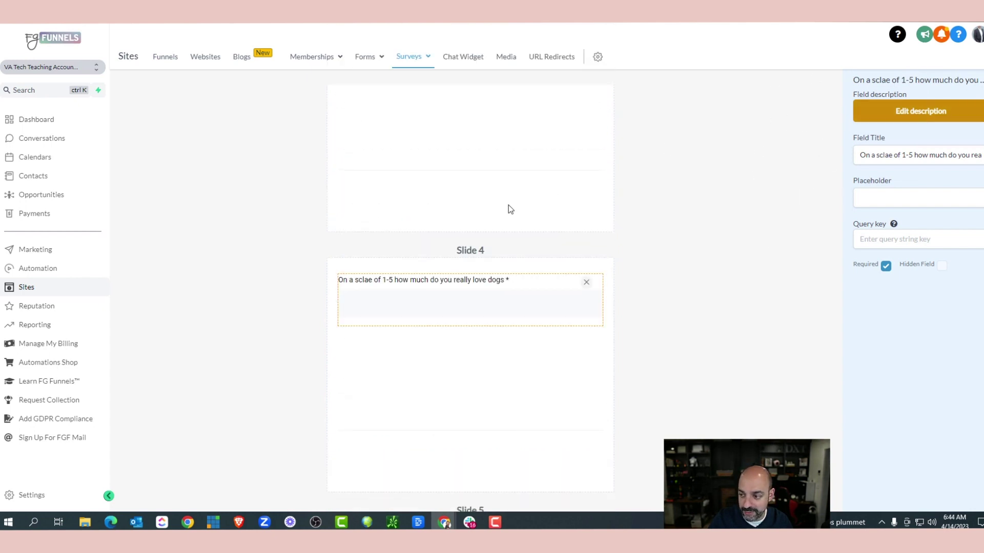
{"action": "left_click", "coordinate": [584, 189]}
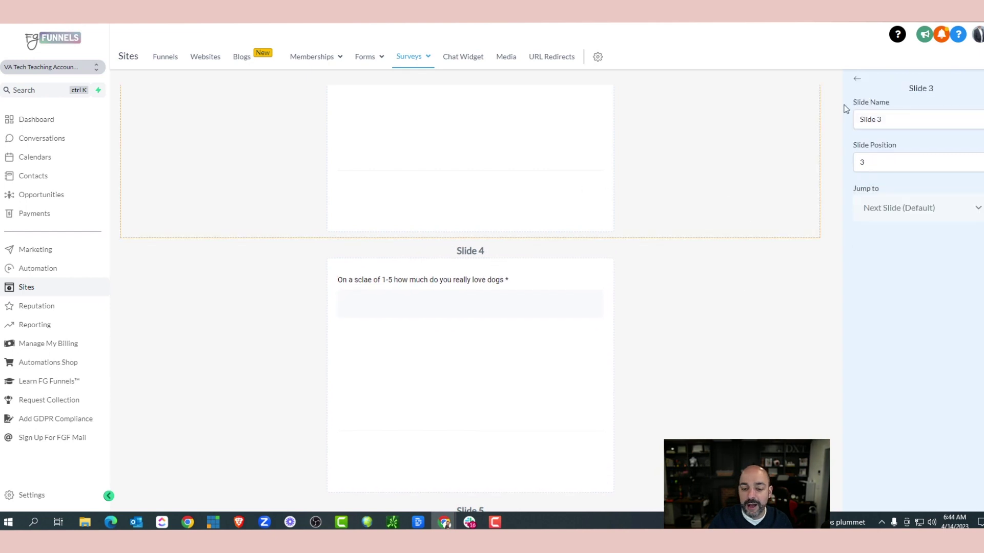
{"action": "left_click", "coordinate": [856, 81]}
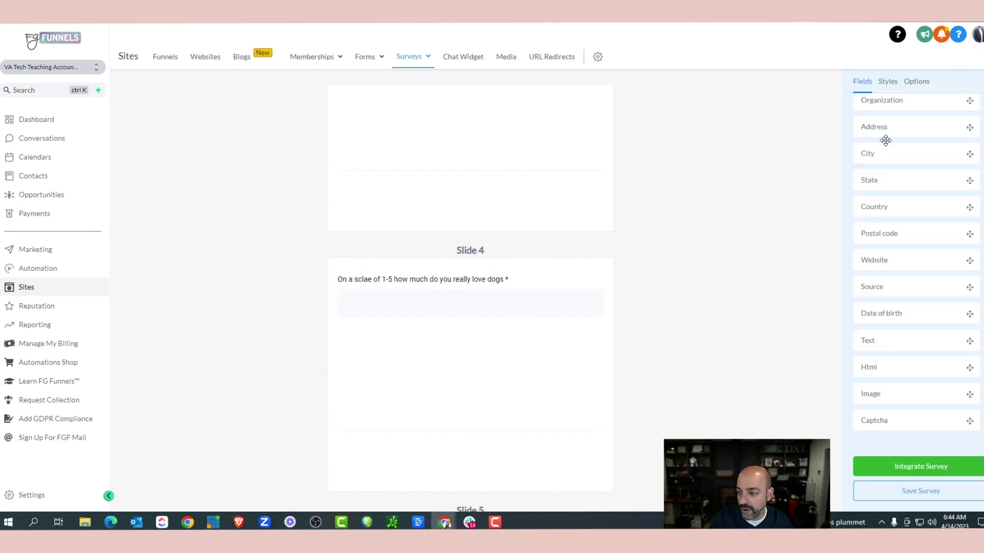
{"action": "scroll", "coordinate": [564, 241], "scroll_direction": "down", "scroll_amount": 5}
{"action": "scroll", "coordinate": [902, 205], "scroll_direction": "up", "scroll_amount": 4}
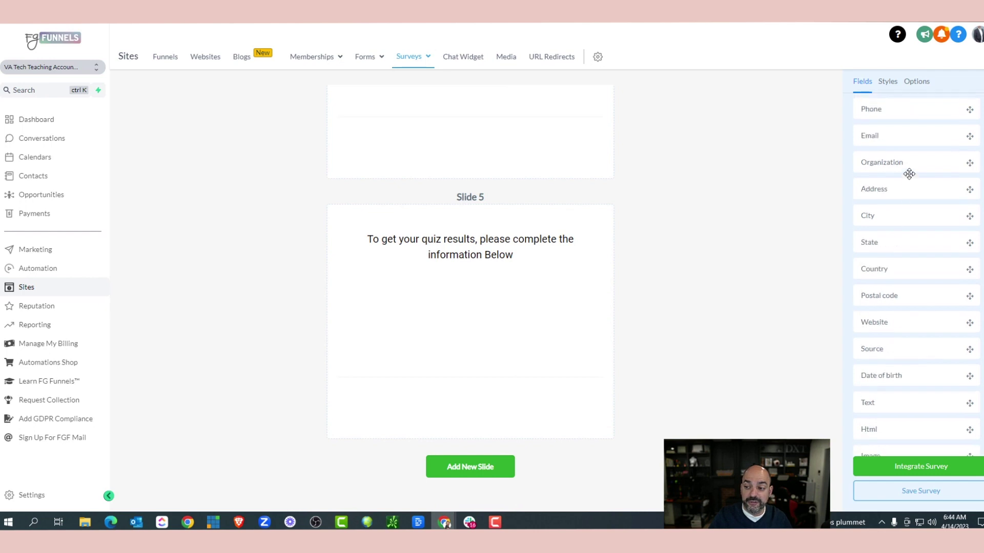
{"action": "left_click_drag", "start_coordinate": [891, 165], "coordinate": [500, 277]}
{"action": "left_click_drag", "start_coordinate": [900, 198], "coordinate": [450, 332]}
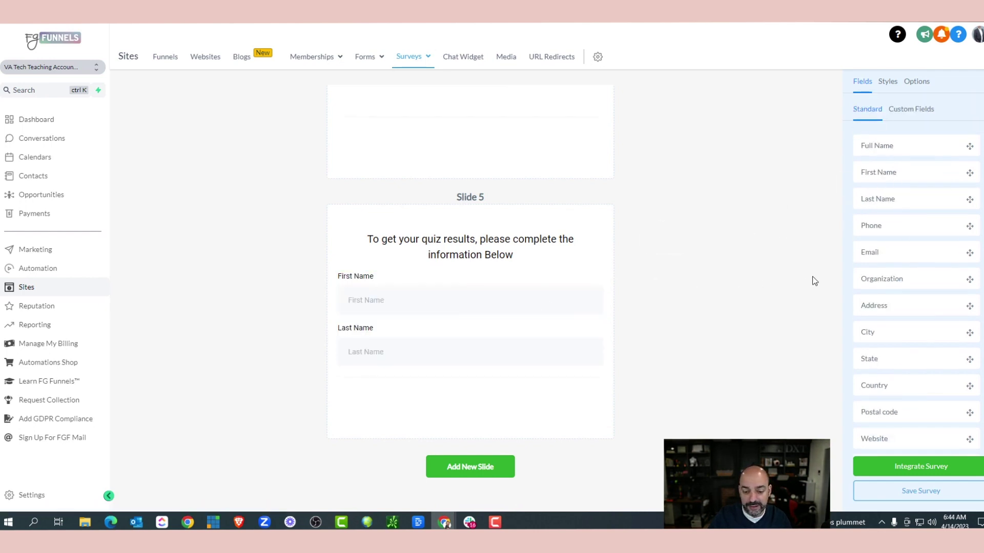
{"action": "left_click_drag", "start_coordinate": [883, 250], "coordinate": [440, 392]}
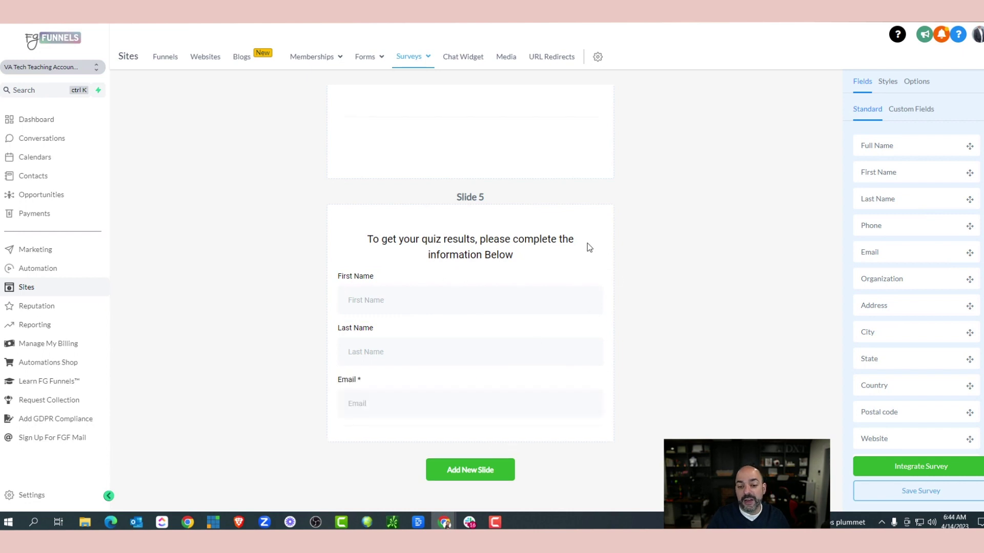
Step: Make the First Name and Last Name fields on Slide 5 required
{"action": "left_click", "coordinate": [479, 299]}
{"action": "left_click", "coordinate": [886, 266]}
{"action": "left_click", "coordinate": [484, 330]}
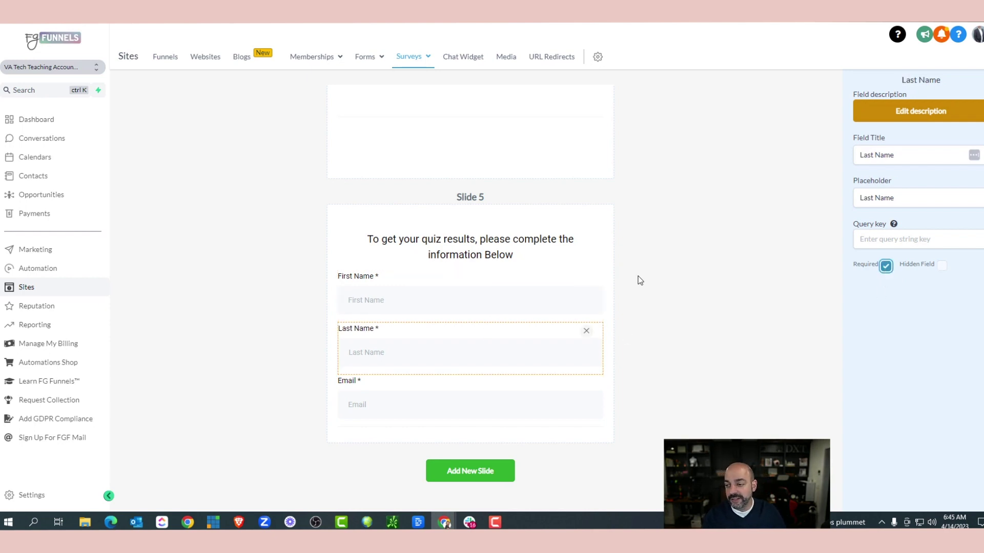
Step: Check the question fields on the earlier slides and save the Dog Survey
{"action": "scroll", "coordinate": [539, 253], "scroll_direction": "up", "scroll_amount": 4}
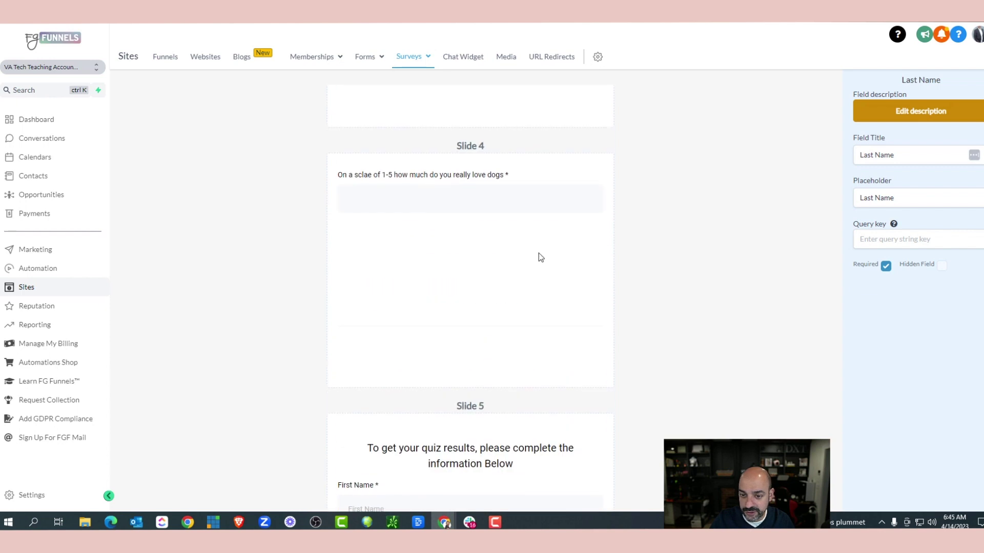
{"action": "left_click", "coordinate": [497, 202]}
{"action": "scroll", "coordinate": [564, 169], "scroll_direction": "up", "scroll_amount": 4}
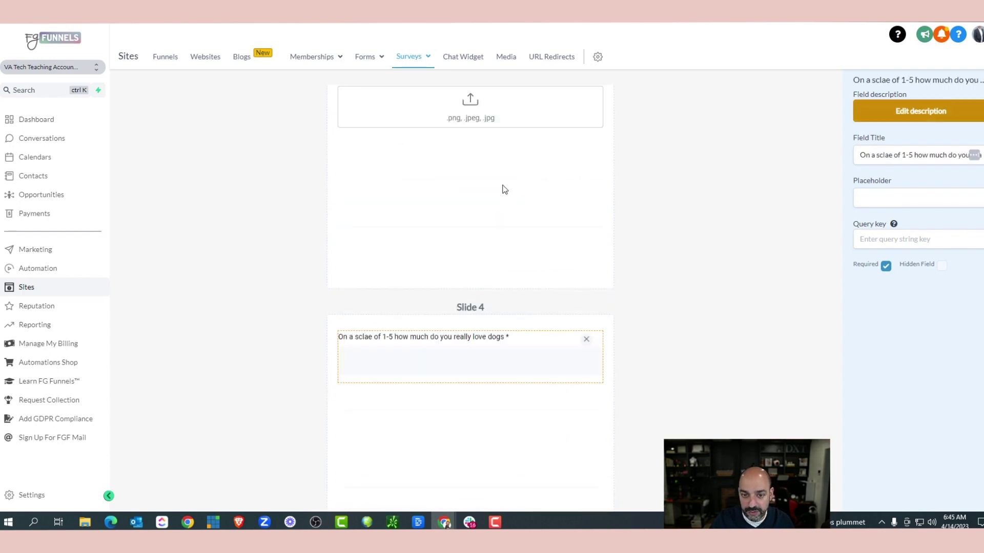
{"action": "left_click", "coordinate": [487, 153]}
{"action": "scroll", "coordinate": [767, 144], "scroll_direction": "up", "scroll_amount": 4}
{"action": "left_click", "coordinate": [896, 114]}
{"action": "left_click", "coordinate": [660, 55]}
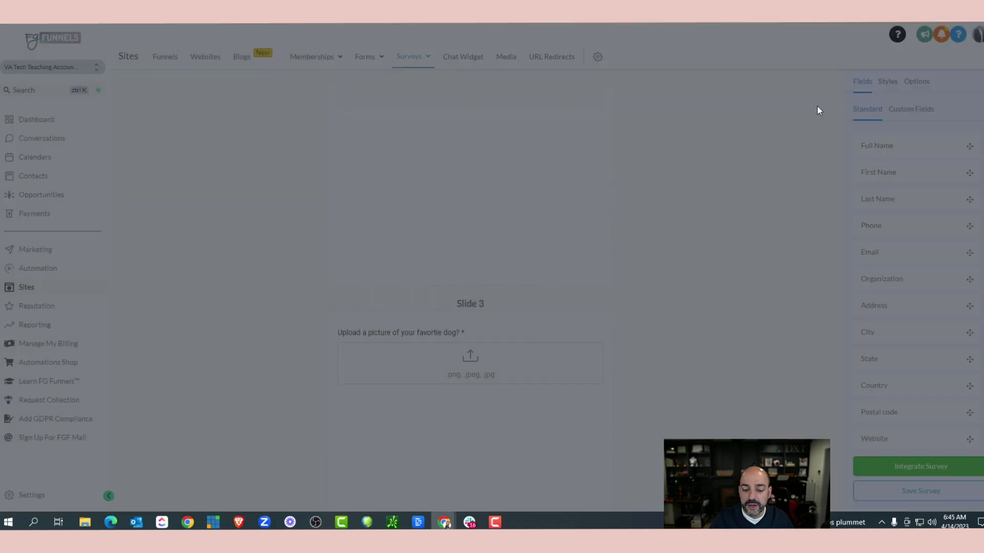
{"action": "scroll", "coordinate": [777, 185], "scroll_direction": "down", "scroll_amount": 10}
{"action": "left_click", "coordinate": [931, 492]}
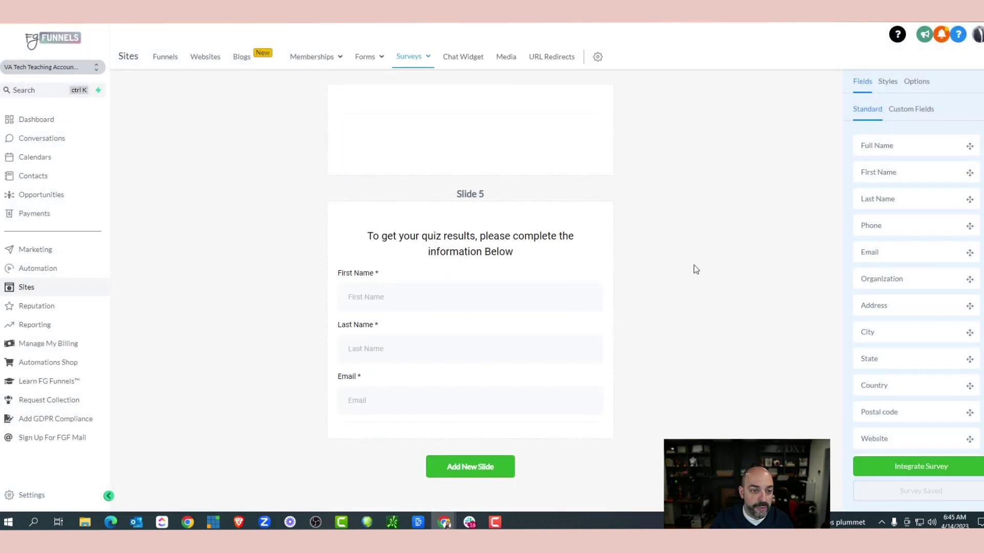
Step: Open the Lead Funnel's Optin page for editing
{"action": "left_click", "coordinate": [166, 61]}
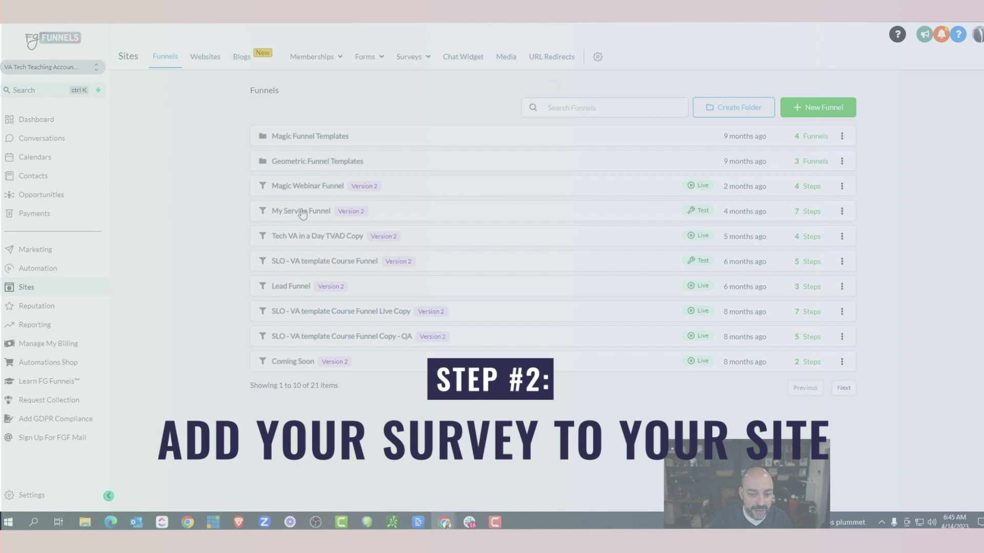
{"action": "left_click", "coordinate": [303, 214]}
{"action": "left_click", "coordinate": [124, 95]}
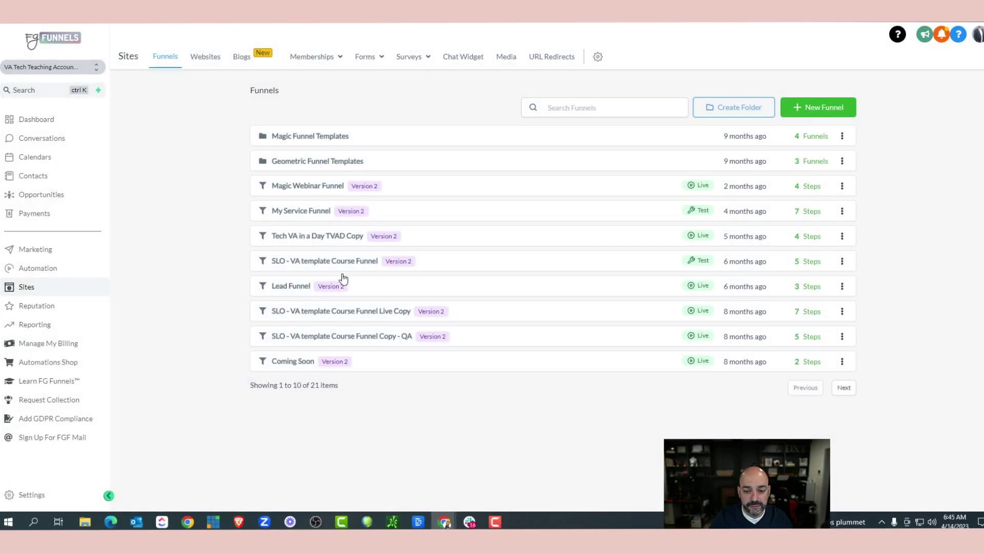
{"action": "left_click", "coordinate": [341, 280]}
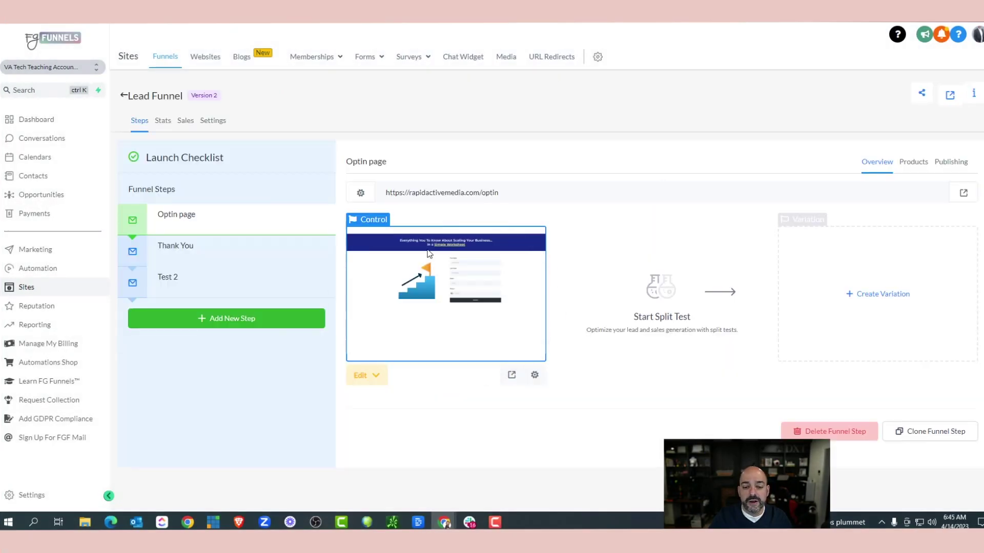
{"action": "left_click", "coordinate": [472, 285]}
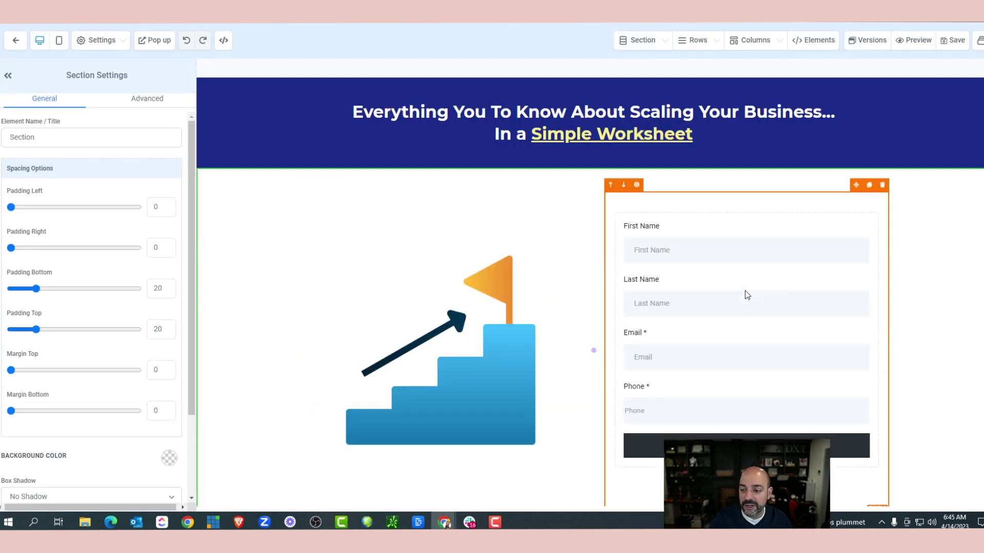
Step: Delete the opt-in form from the second column of the page
{"action": "left_click", "coordinate": [758, 272]}
{"action": "scroll", "coordinate": [827, 264], "scroll_direction": "down", "scroll_amount": 1}
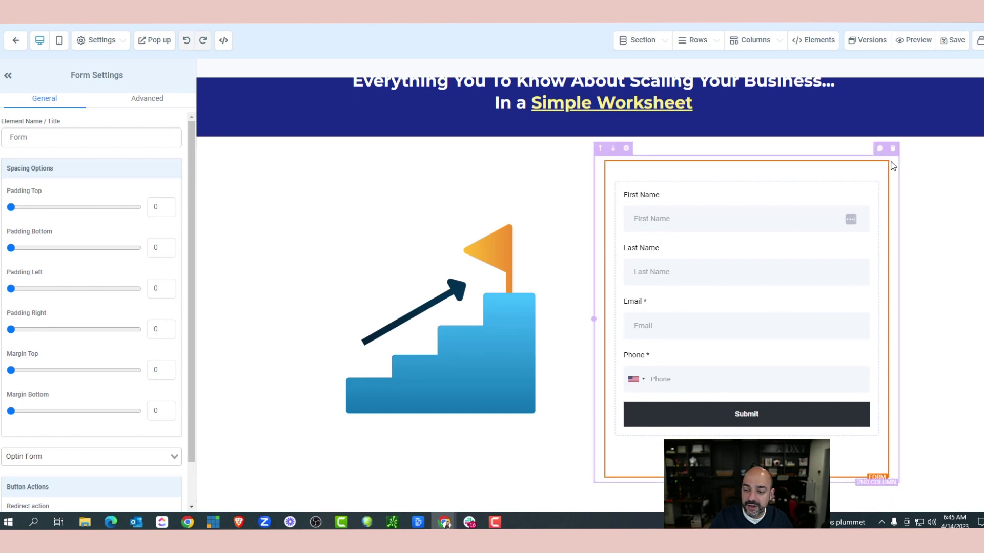
{"action": "left_click", "coordinate": [882, 154]}
Step: Add a Survey element to the empty second column and choose dog survey as its survey
{"action": "left_click", "coordinate": [746, 273]}
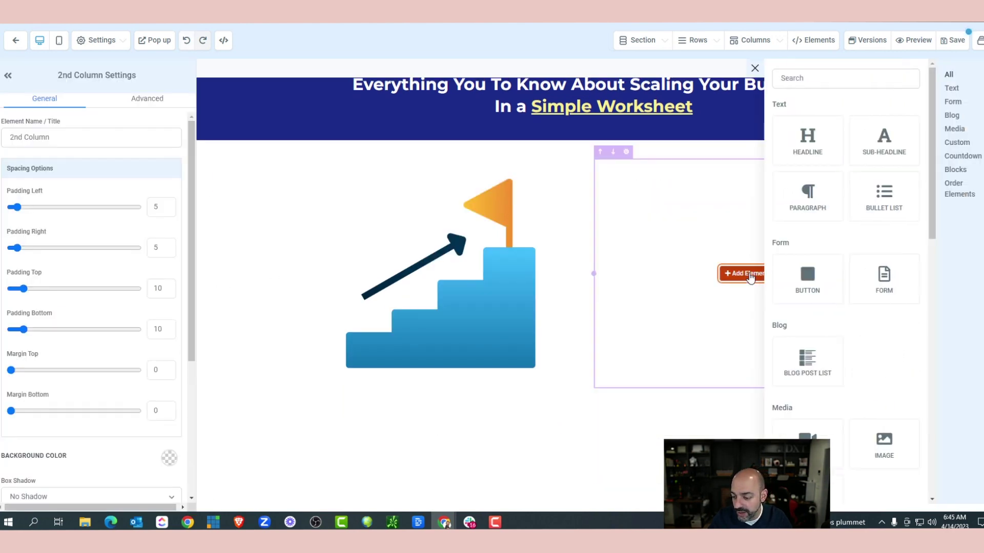
{"action": "scroll", "coordinate": [826, 264], "scroll_direction": "down", "scroll_amount": 7}
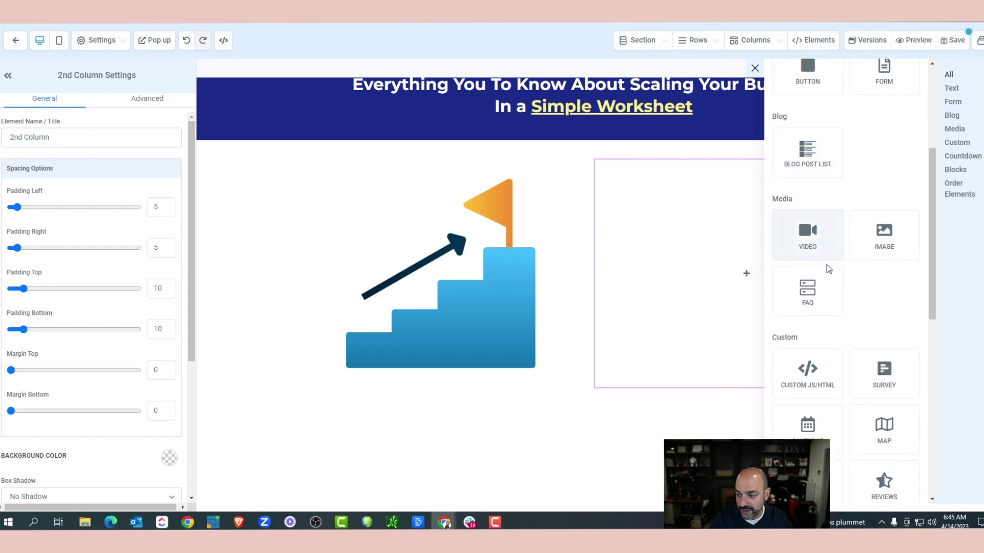
{"action": "left_click", "coordinate": [884, 218]}
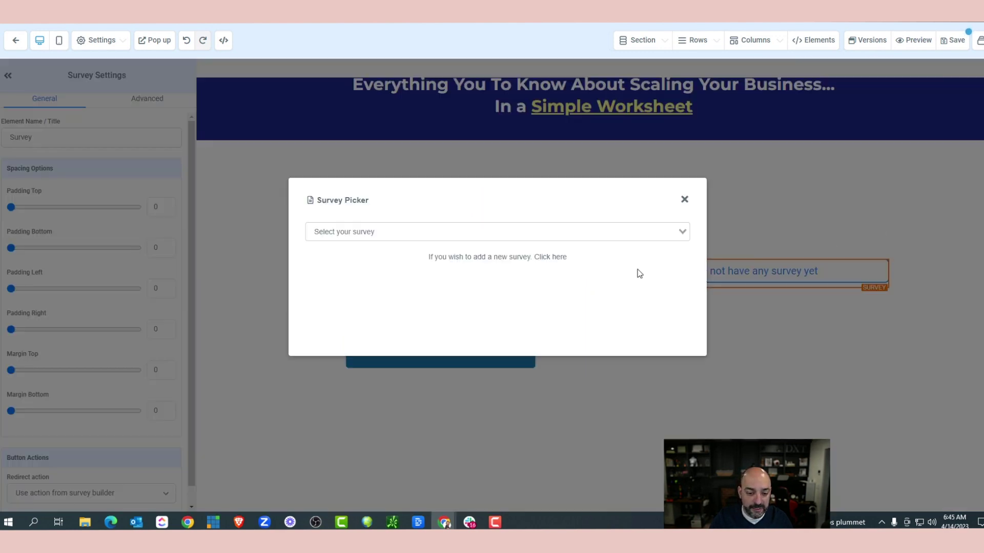
{"action": "left_click", "coordinate": [556, 238]}
{"action": "left_click", "coordinate": [492, 253]}
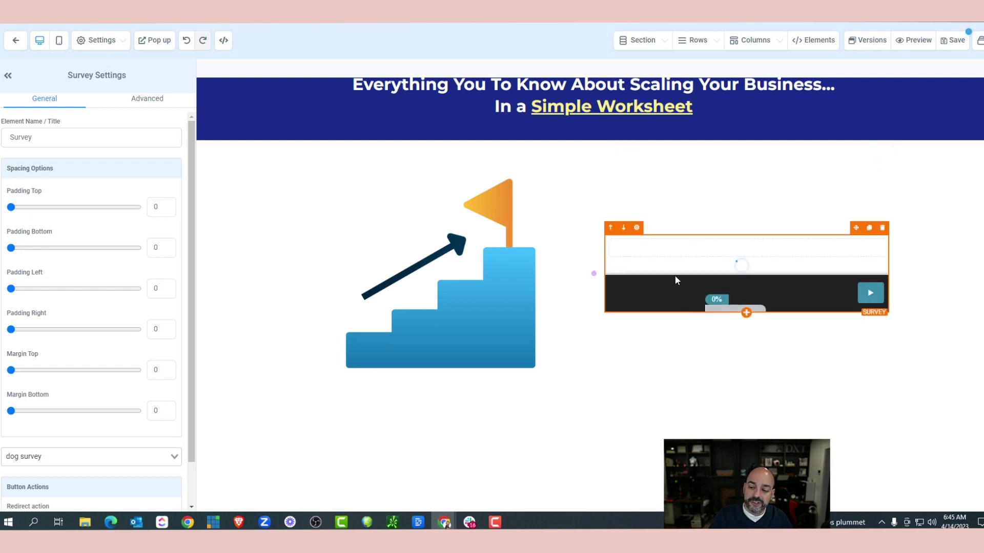
Step: Save the opt-in page, dismiss the SEO Meta Data settings unchanged, and check the survey's redirect action
{"action": "left_click", "coordinate": [954, 40]}
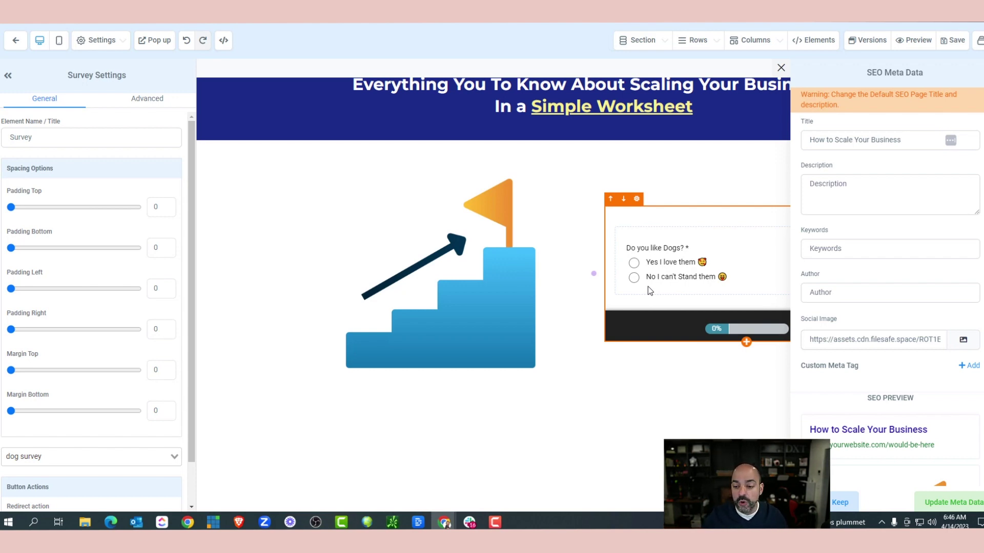
{"action": "left_click", "coordinate": [584, 287]}
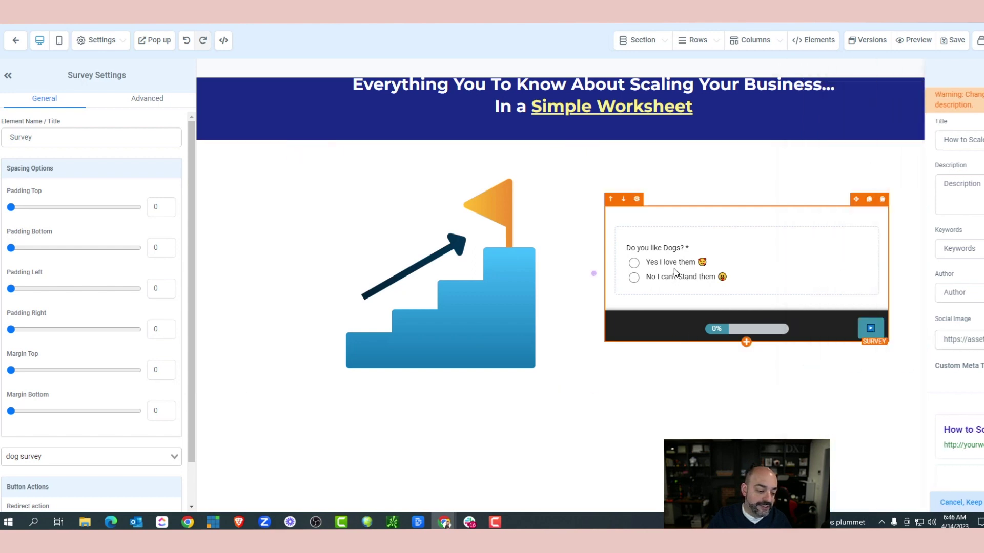
{"action": "scroll", "coordinate": [87, 328], "scroll_direction": "down", "scroll_amount": 1}
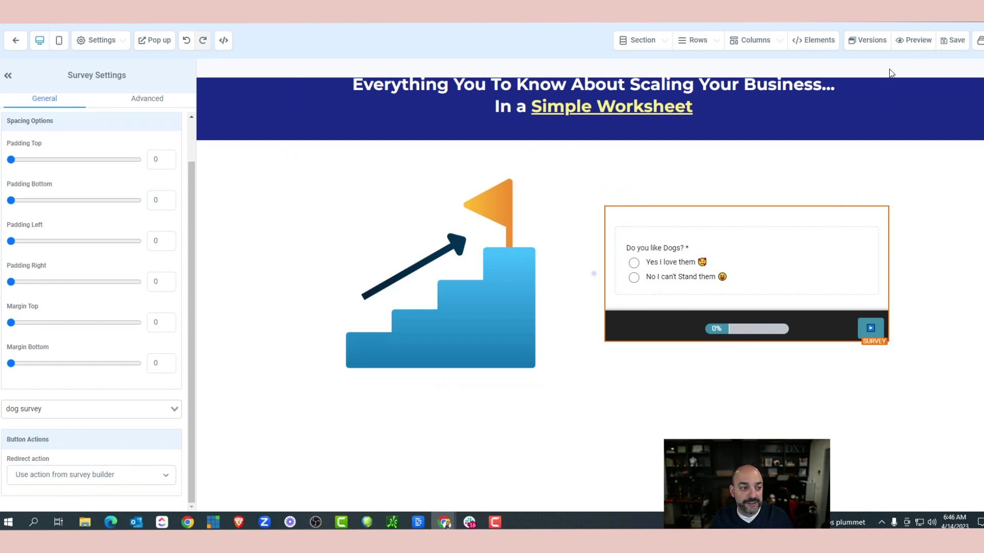
Step: Leave the page editor and copy the URL of the Lead Funnel's Thank You step
{"action": "left_click", "coordinate": [21, 49]}
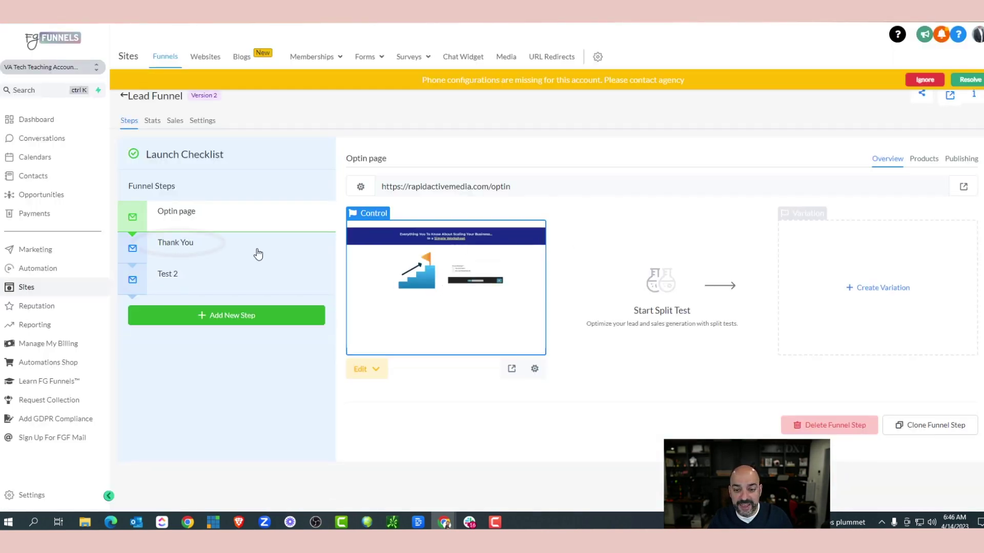
{"action": "left_click", "coordinate": [210, 250]}
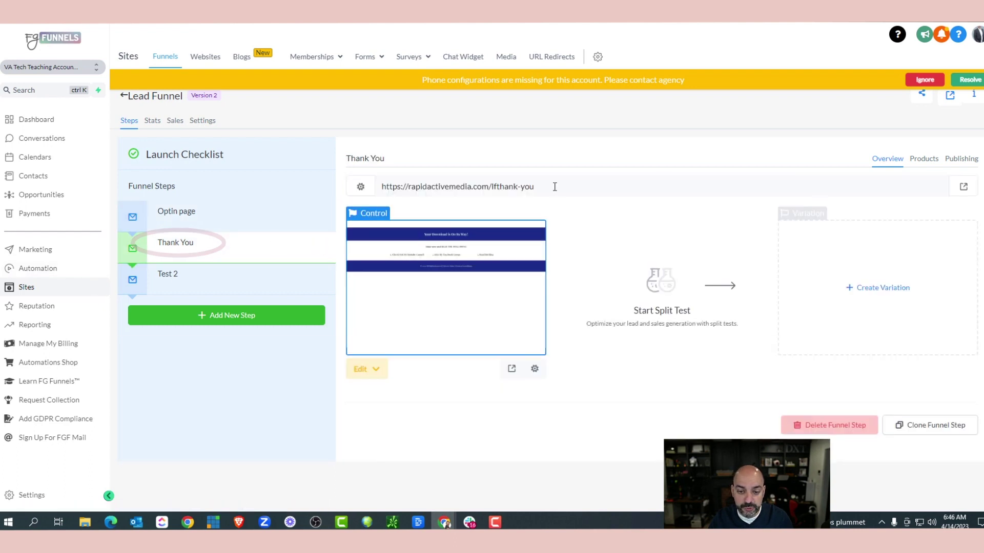
{"action": "left_click", "coordinate": [432, 187]}
{"action": "right_click", "coordinate": [432, 188]}
{"action": "left_click", "coordinate": [466, 198]}
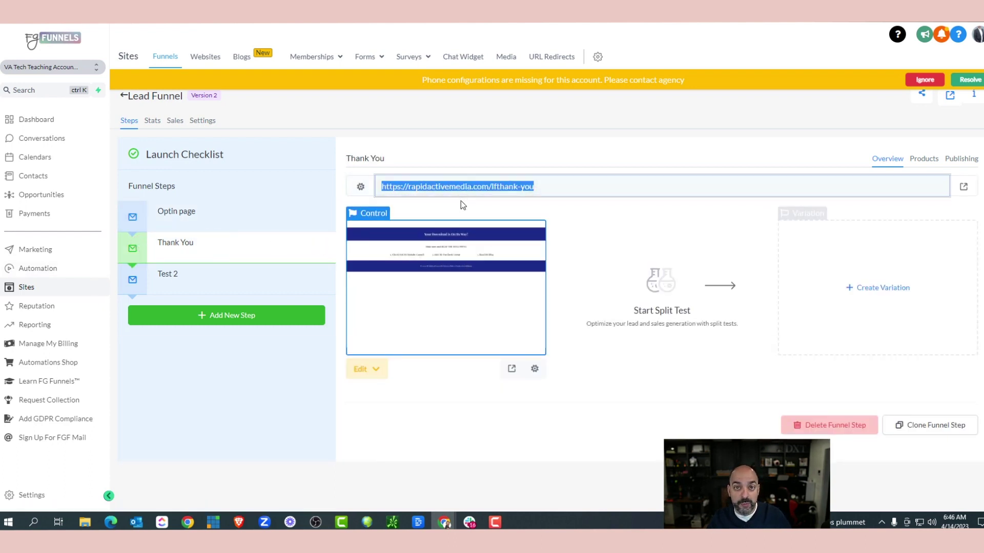
Step: Ignore the phone configuration warning and reopen the Dog Survey from the surveys list
{"action": "left_click", "coordinate": [81, 269]}
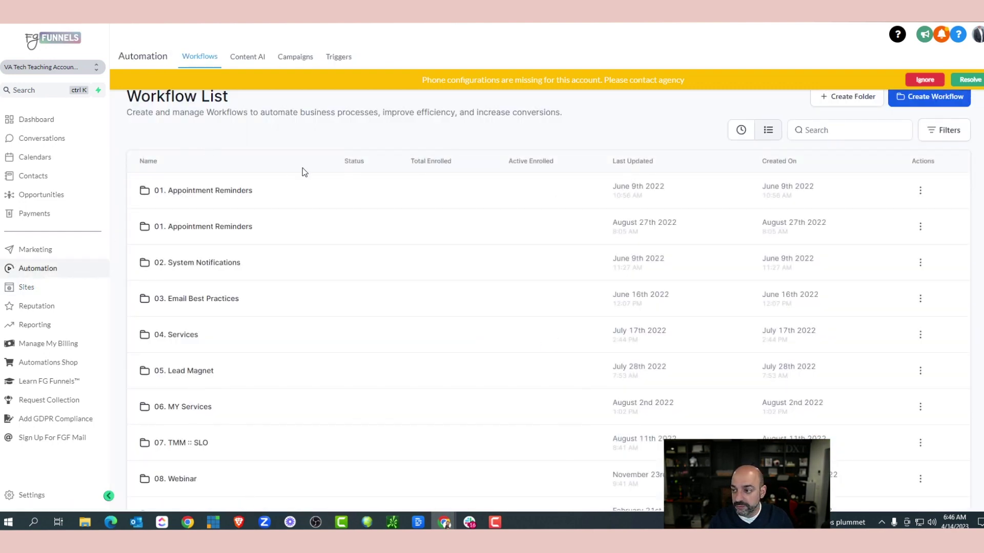
{"action": "left_click", "coordinate": [916, 81]}
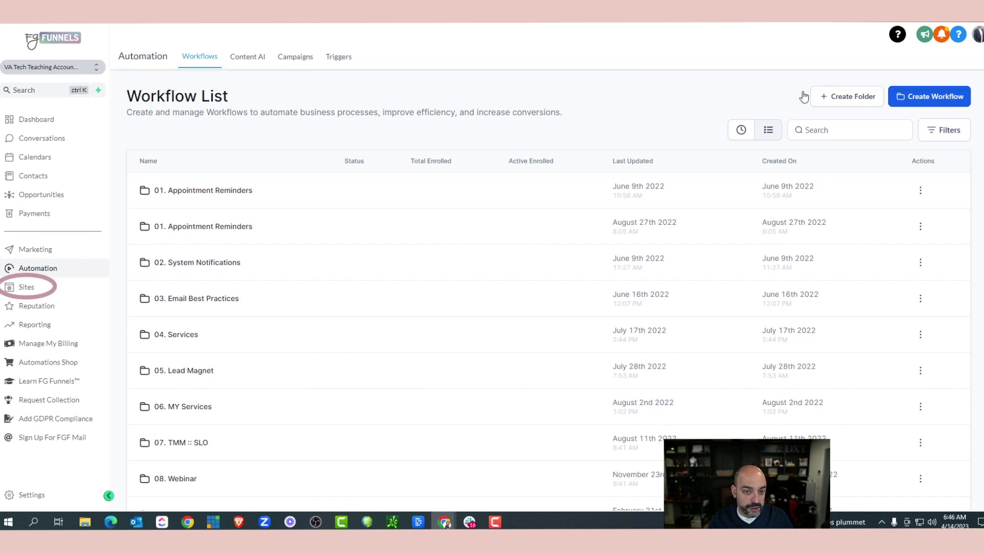
{"action": "left_click", "coordinate": [29, 296]}
{"action": "mouse_move", "coordinate": [364, 58]}
{"action": "mouse_move", "coordinate": [409, 57]}
{"action": "left_click", "coordinate": [409, 81]}
{"action": "left_click", "coordinate": [259, 225]}
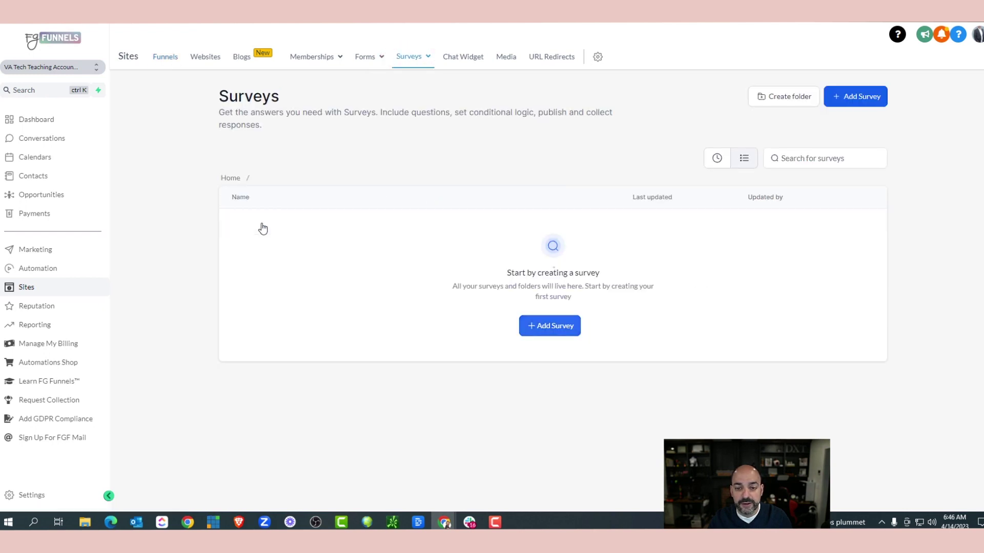
{"action": "left_click", "coordinate": [267, 229]}
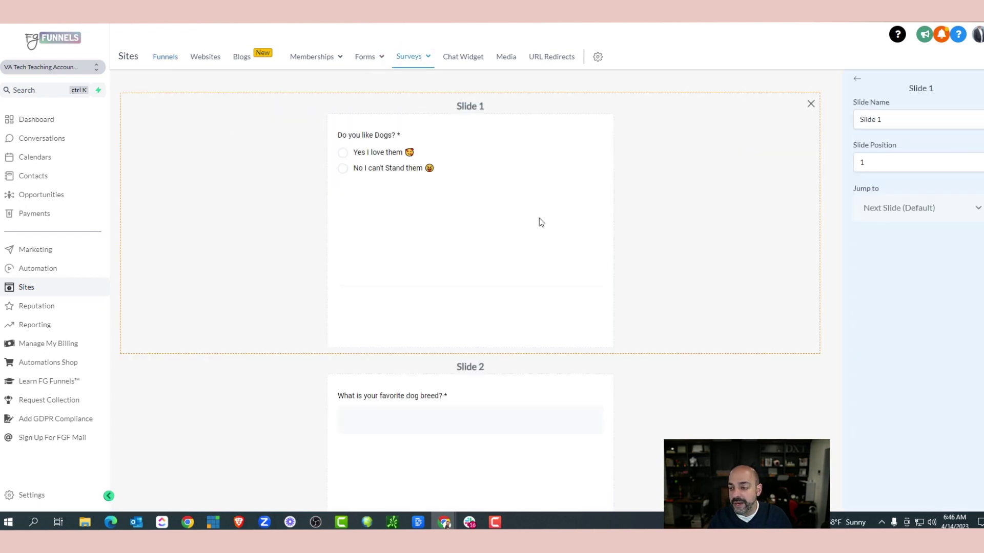
{"action": "scroll", "coordinate": [511, 202], "scroll_direction": "down", "scroll_amount": 4}
{"action": "scroll", "coordinate": [789, 152], "scroll_direction": "up", "scroll_amount": 4}
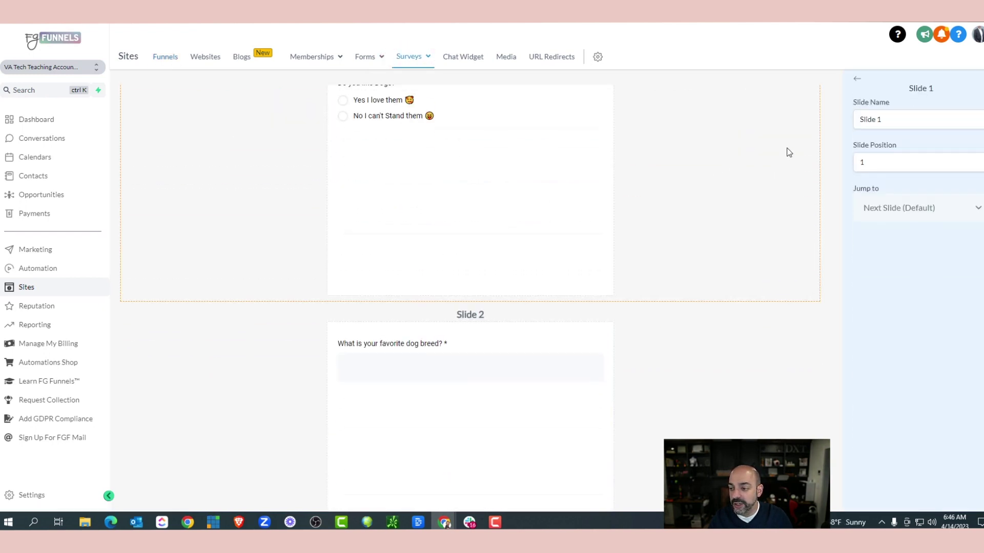
{"action": "left_click", "coordinate": [855, 79]}
{"action": "left_click", "coordinate": [917, 82]}
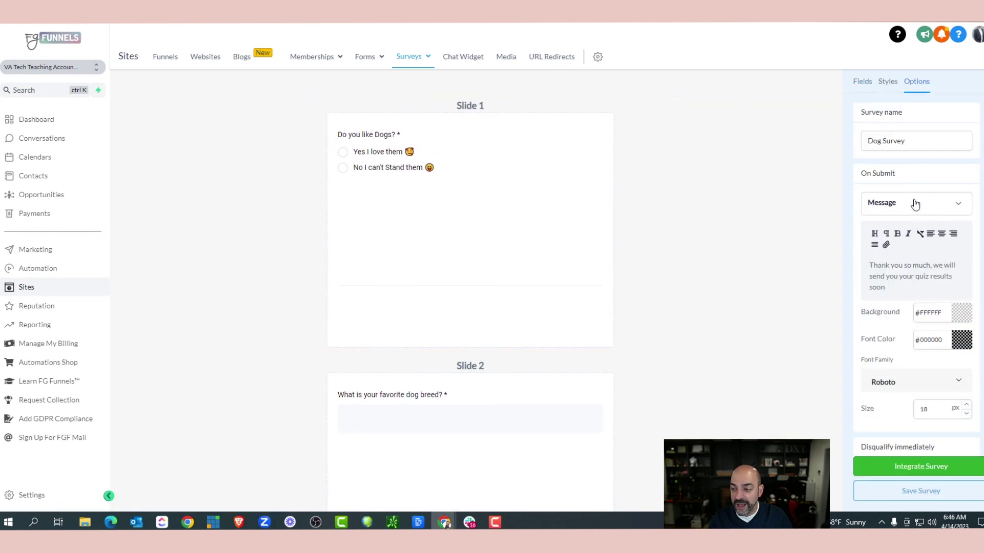
{"action": "scroll", "coordinate": [914, 201], "scroll_direction": "down", "scroll_amount": 1}
{"action": "scroll", "coordinate": [914, 199], "scroll_direction": "down", "scroll_amount": 1}
{"action": "scroll", "coordinate": [917, 202], "scroll_direction": "up", "scroll_amount": 3}
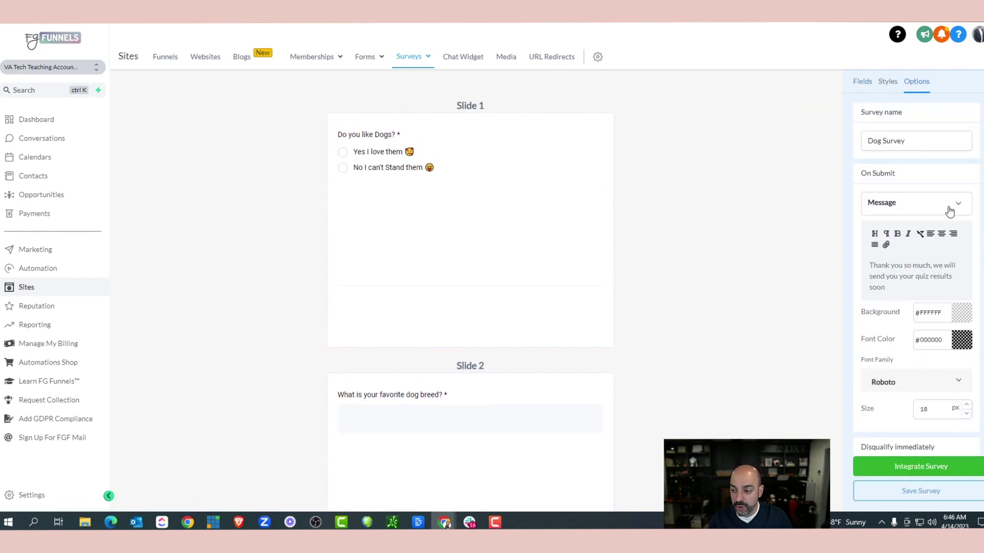
{"action": "left_click", "coordinate": [924, 205]}
{"action": "left_click", "coordinate": [912, 227]}
{"action": "left_click", "coordinate": [913, 231]}
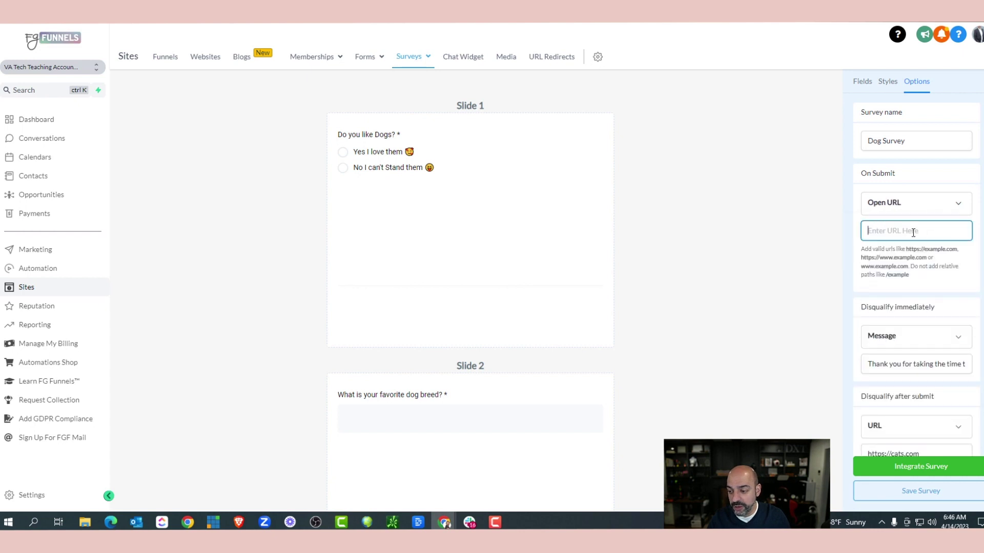
{"action": "right_click", "coordinate": [912, 234]}
{"action": "left_click", "coordinate": [871, 312]}
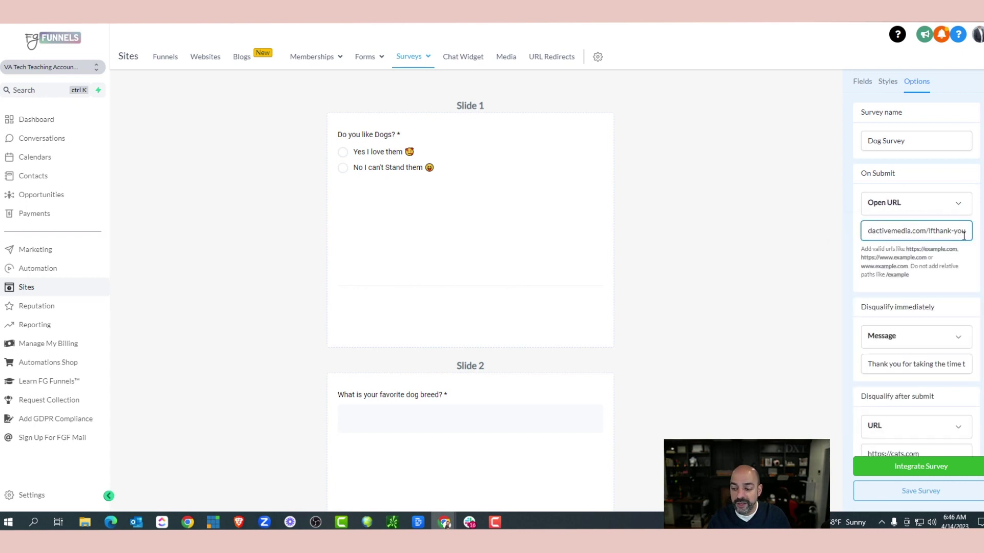
Step: Check the On Submit URL and the disqualify options, and save the survey
{"action": "left_click_drag", "start_coordinate": [969, 232], "coordinate": [797, 241]}
{"action": "scroll", "coordinate": [904, 233], "scroll_direction": "down", "scroll_amount": 3}
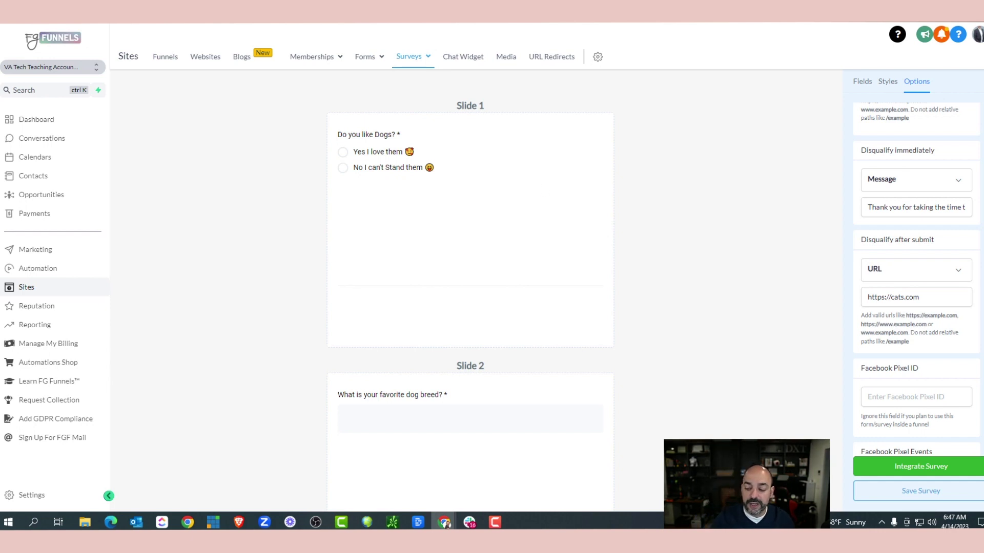
{"action": "left_click", "coordinate": [905, 492]}
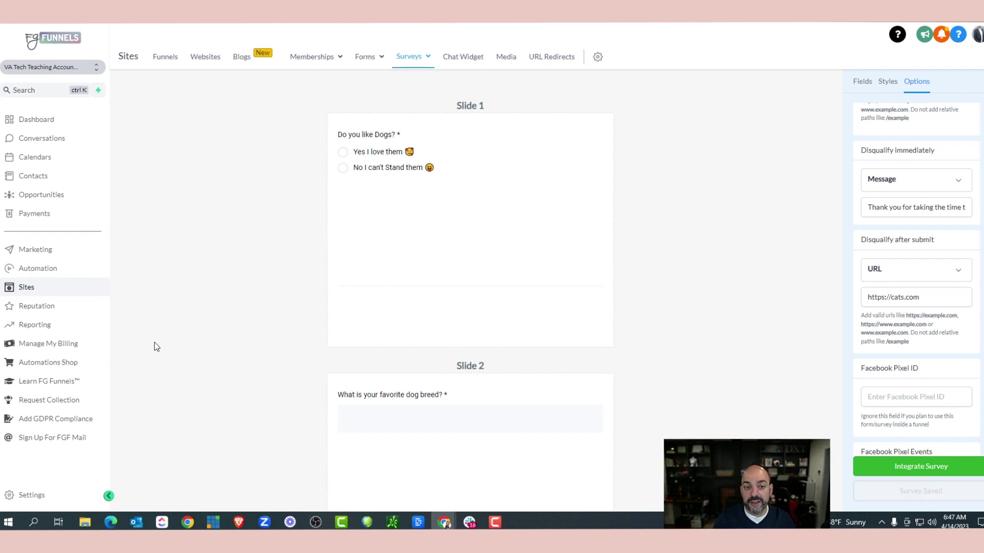
Step: Open the automation workflow list and go to its second page of folders
{"action": "left_click", "coordinate": [54, 269]}
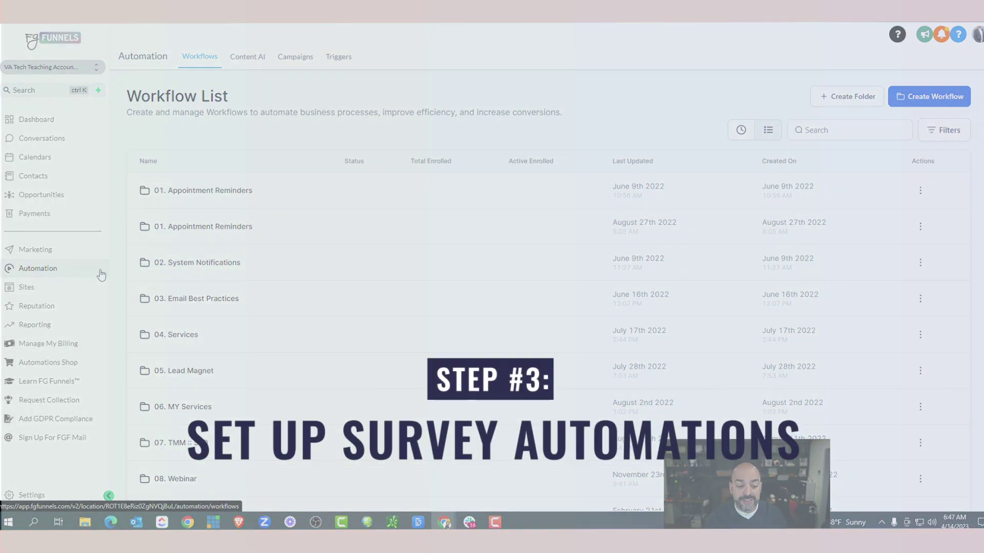
{"action": "scroll", "coordinate": [308, 282], "scroll_direction": "down", "scroll_amount": 2}
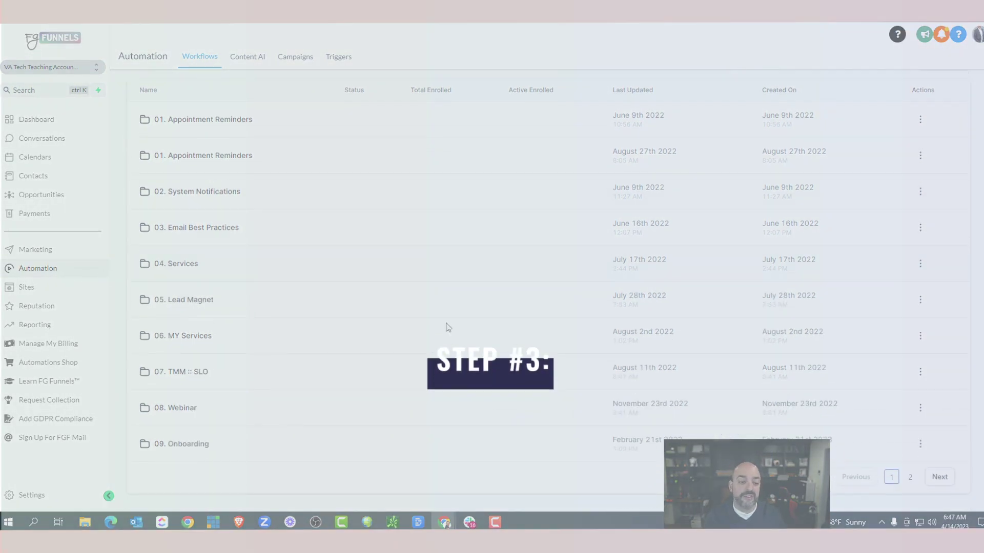
{"action": "left_click", "coordinate": [939, 477]}
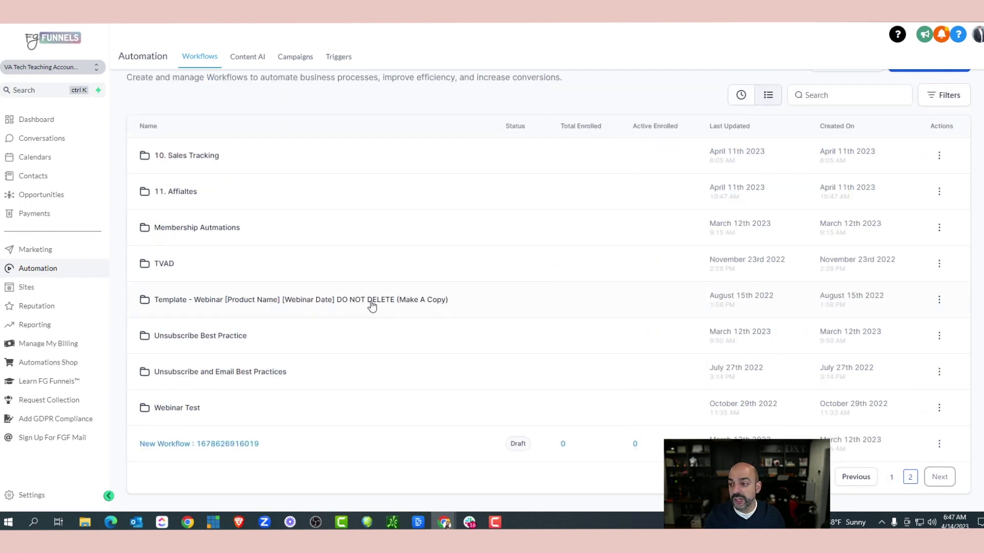
{"action": "scroll", "coordinate": [837, 154], "scroll_direction": "up", "scroll_amount": 1}
Step: Create a workflow folder named "12. Quiz Automations"
{"action": "left_click", "coordinate": [848, 96]}
{"action": "left_click", "coordinate": [490, 298]}
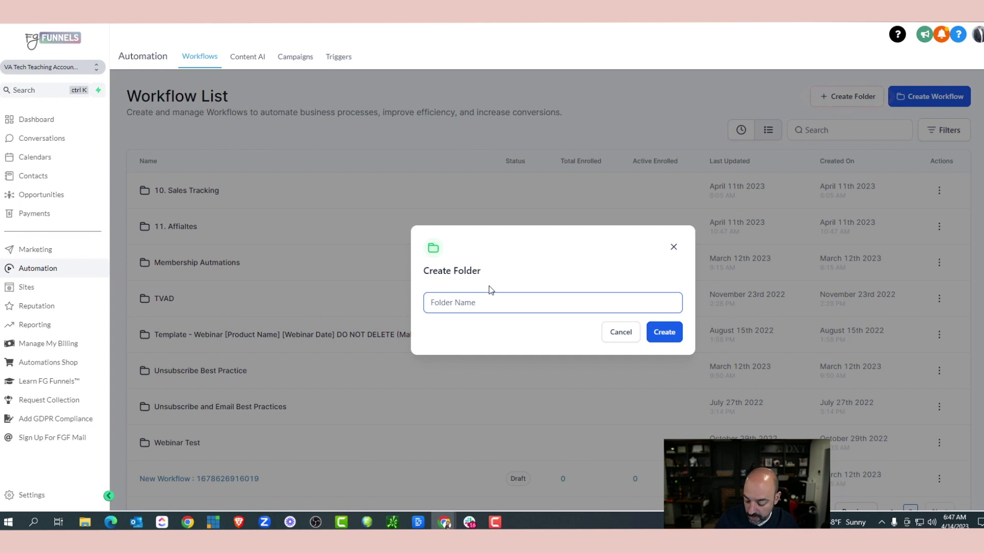
{"action": "type", "text": "12"}
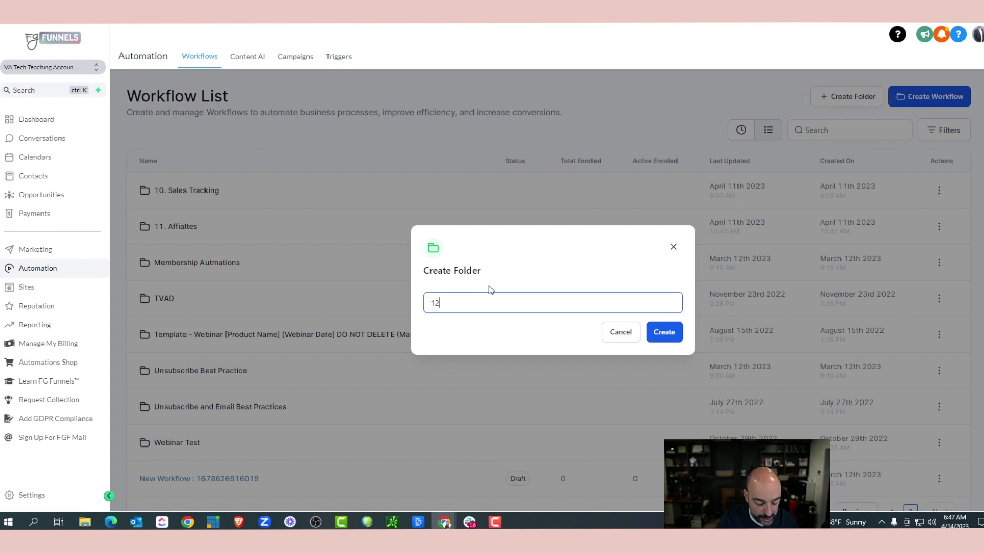
{"action": "type", "text": ". Quiz Autoamtio"}
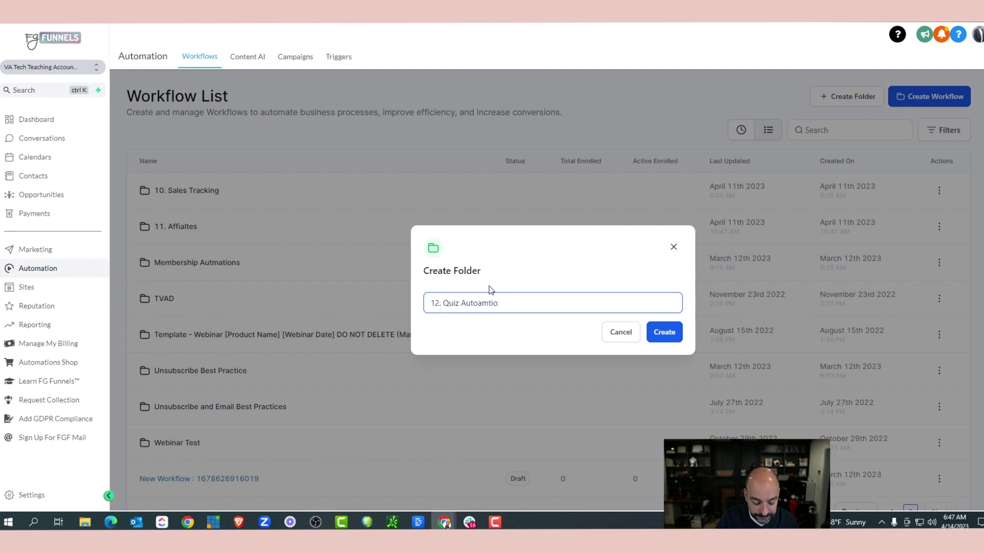
{"action": "key", "text": "BackSpace"}
{"action": "key", "text": "BackSpace"}
{"action": "key", "text": "BackSpace"}
{"action": "key", "text": "BackSpace"}
{"action": "key", "text": "BackSpace"}
{"action": "type", "text": "mati"}
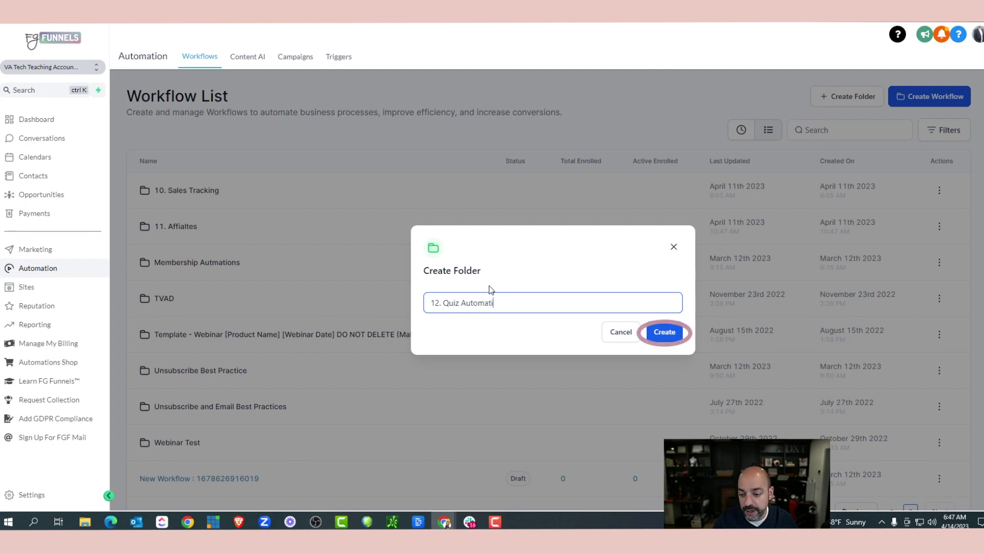
{"action": "left_click", "coordinate": [661, 333]}
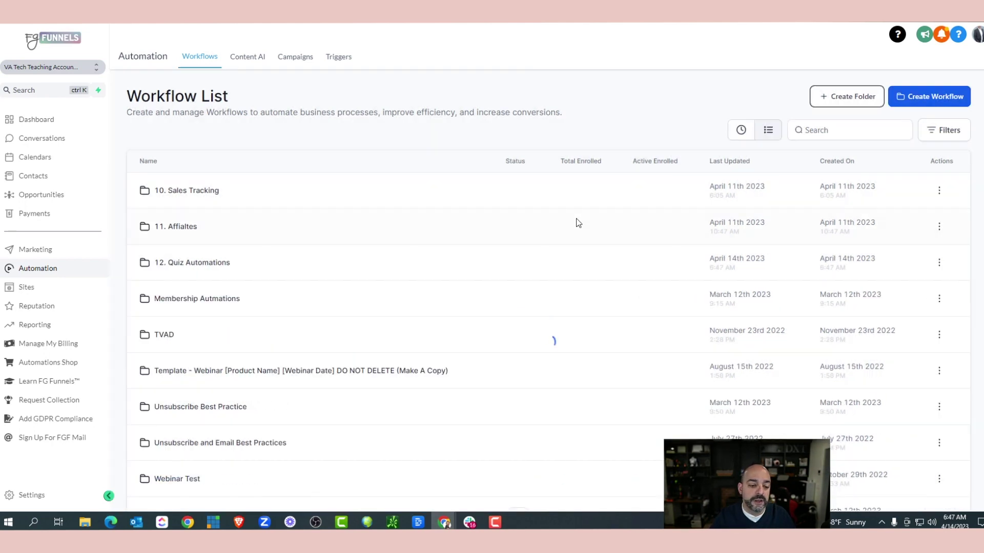
Step: Start a new blank workflow inside the 12. Quiz Automations folder
{"action": "left_click", "coordinate": [230, 265]}
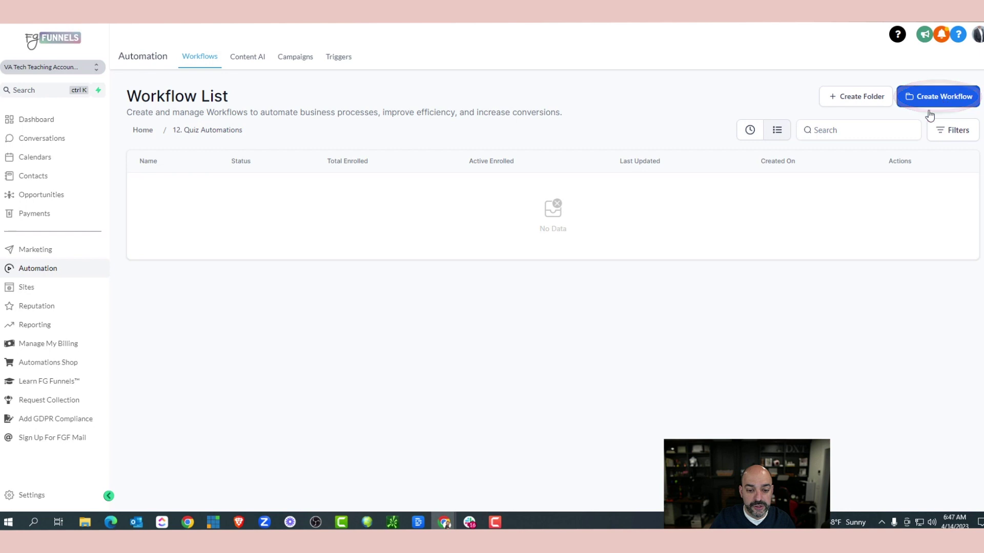
{"action": "left_click", "coordinate": [943, 100]}
{"action": "left_click", "coordinate": [355, 256]}
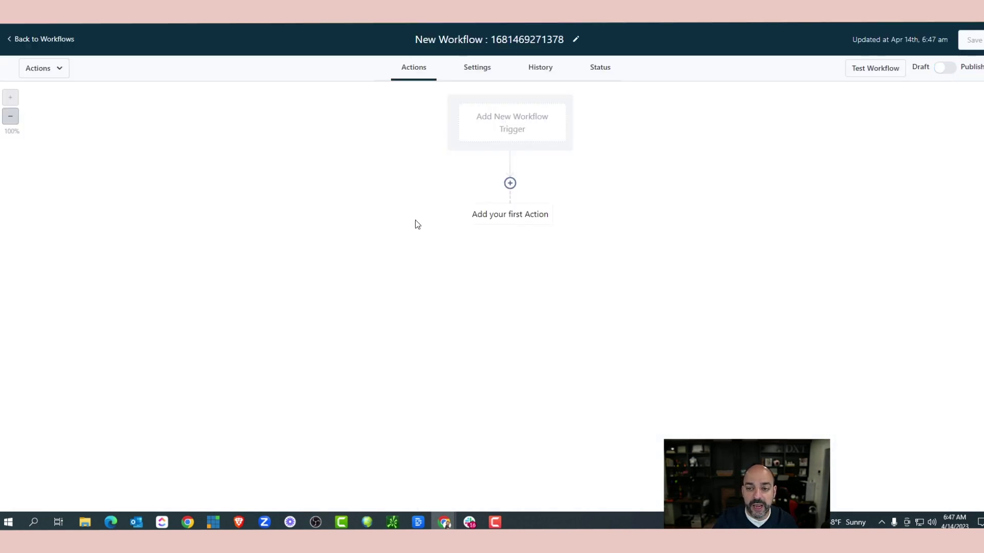
Step: Rename the new workflow to "Q1. Quiz Submission"
{"action": "left_click", "coordinate": [560, 39]}
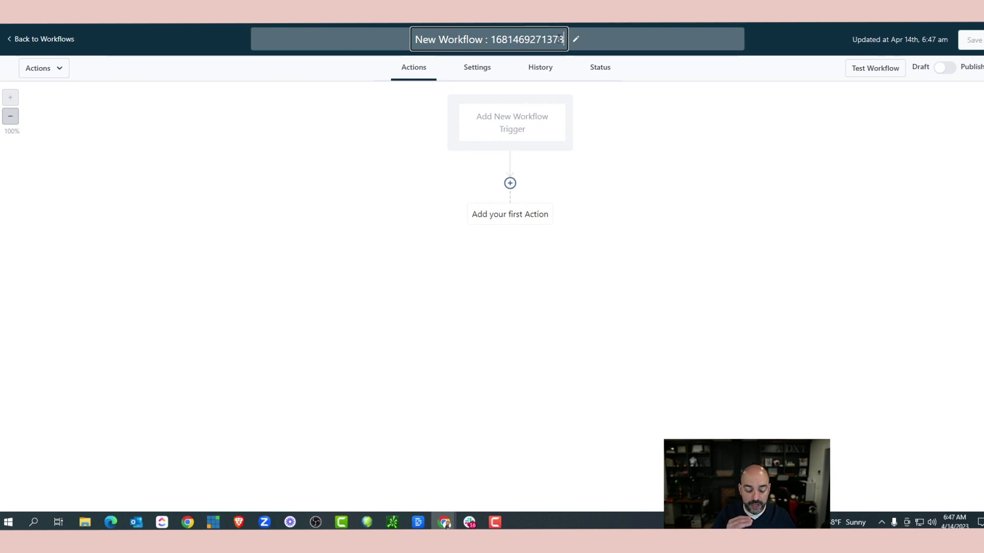
{"action": "left_click_drag", "start_coordinate": [560, 39], "coordinate": [352, 59]}
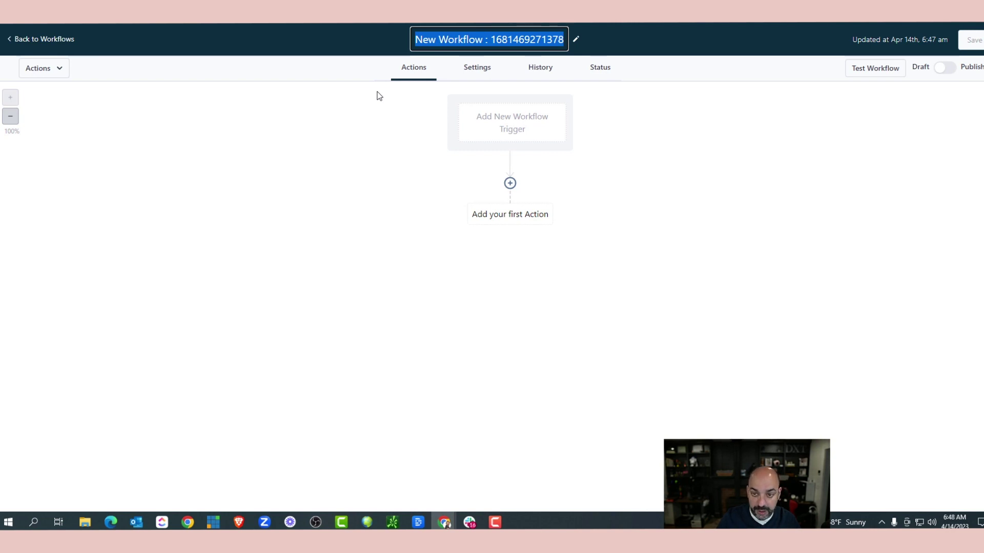
{"action": "key", "text": "BackSpace"}
{"action": "type", "text": "q1."}
{"action": "key", "text": "BackSpace"}
{"action": "key", "text": "BackSpace"}
{"action": "type", "text": "Q1"}
{"action": "key", "text": "BackSpace"}
{"action": "key", "text": "BackSpace"}
{"action": "key", "text": "BackSpace"}
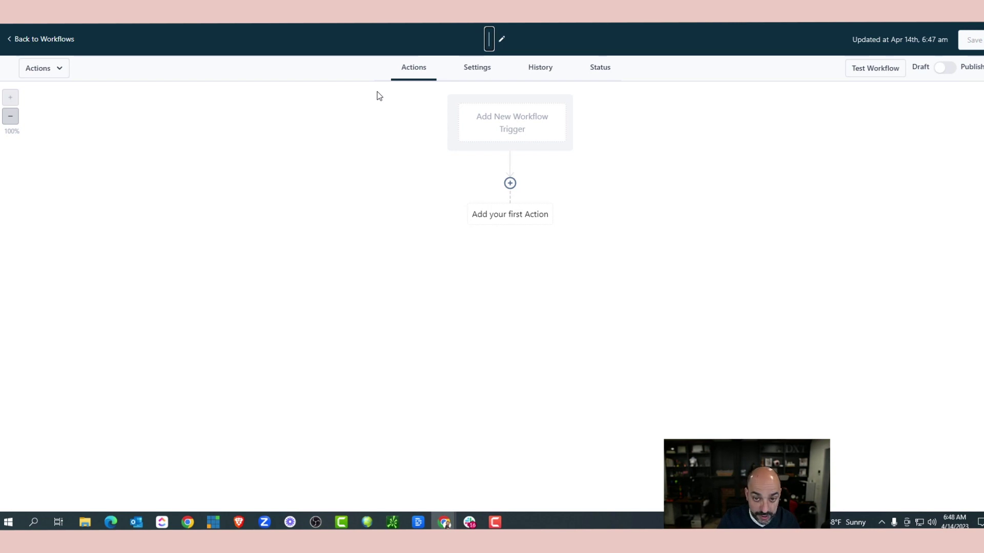
{"action": "type", "text": "I"}
{"action": "key", "text": "BackSpace"}
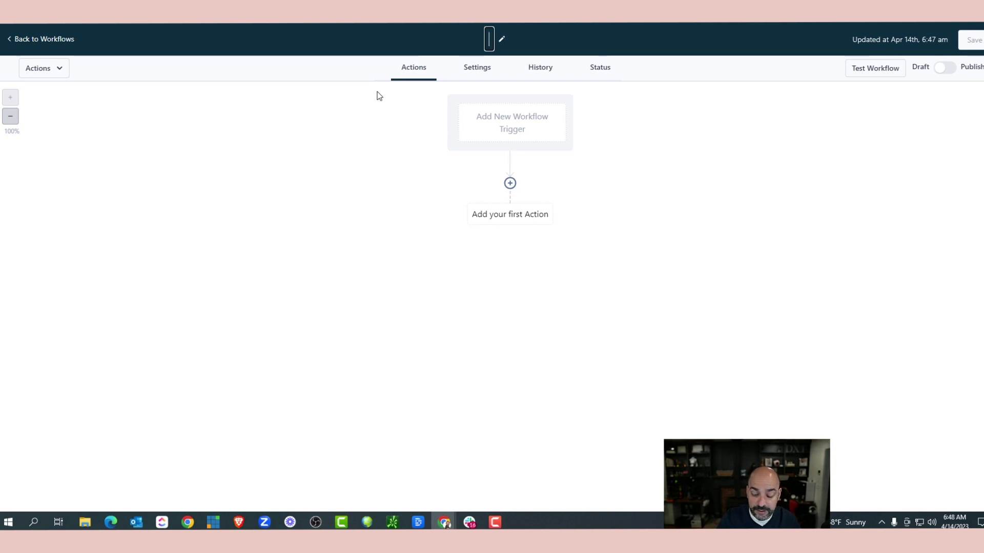
{"action": "type", "text": "Q1. Quiz"}
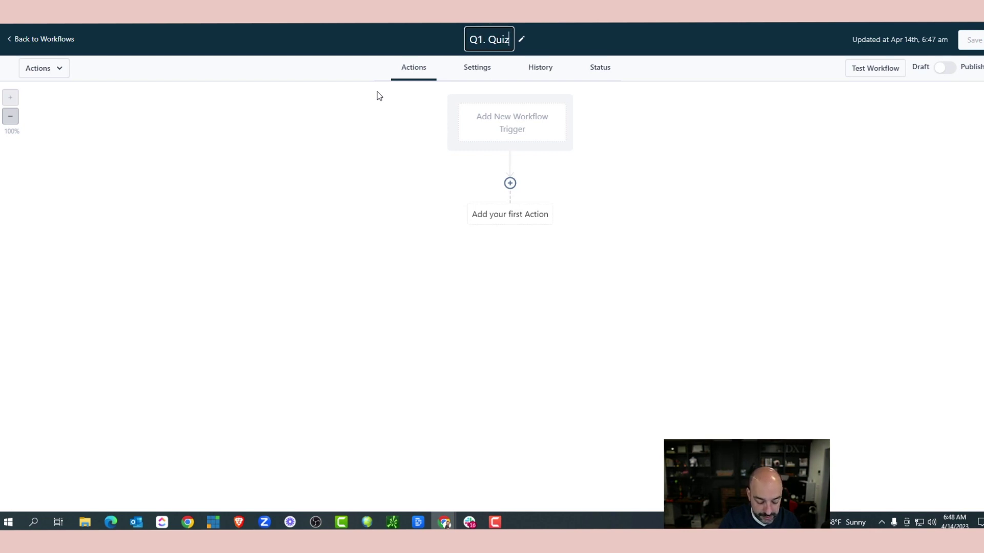
{"action": "type", "text": " Submission"}
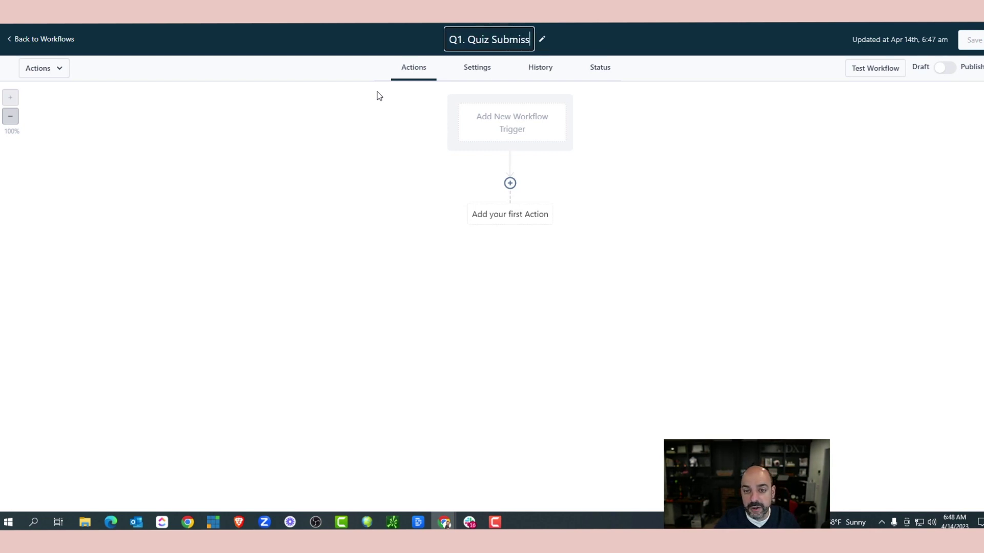
Step: Add a Survey Submitted trigger with the filter "Survey is" set to Dog Survey, and save the trigger
{"action": "left_click", "coordinate": [491, 126]}
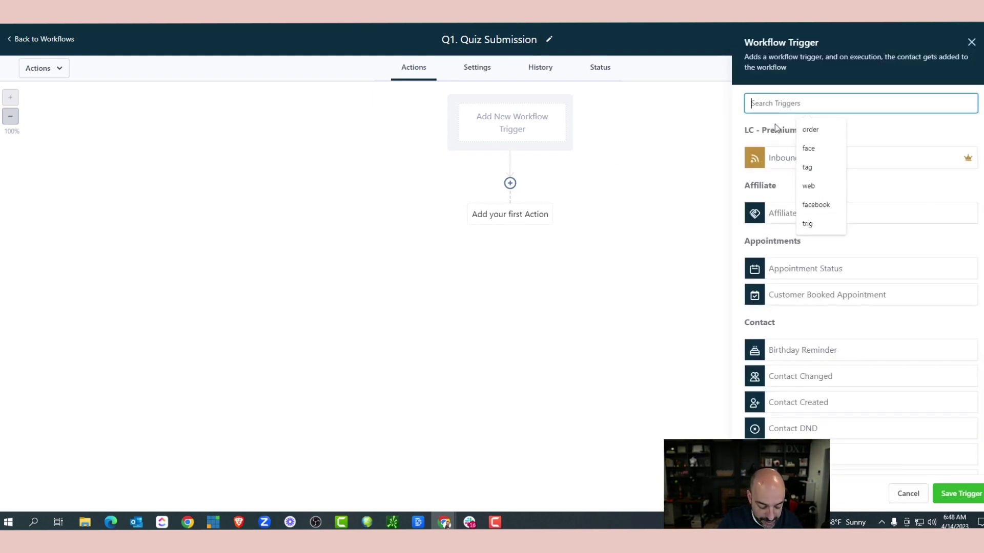
{"action": "type", "text": "surve"}
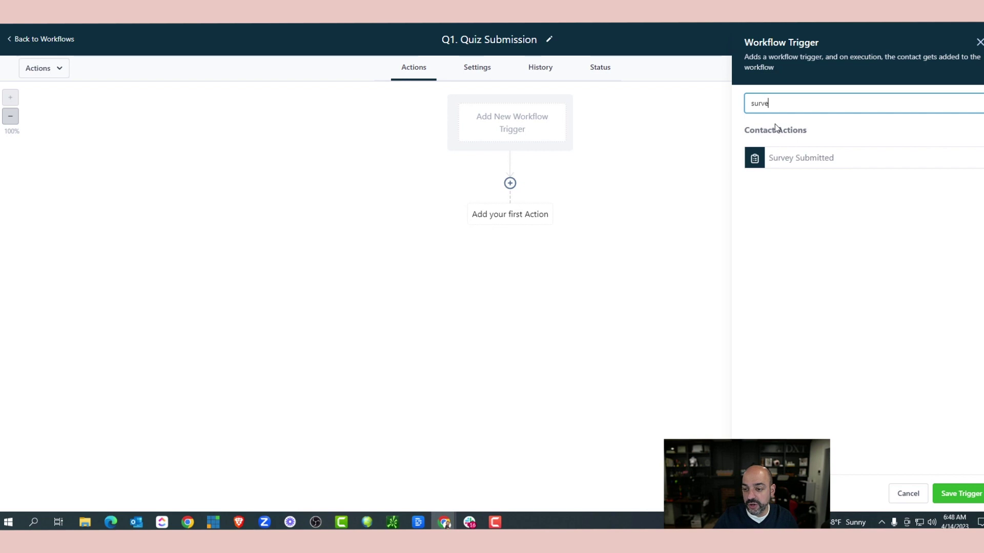
{"action": "left_click", "coordinate": [820, 160]}
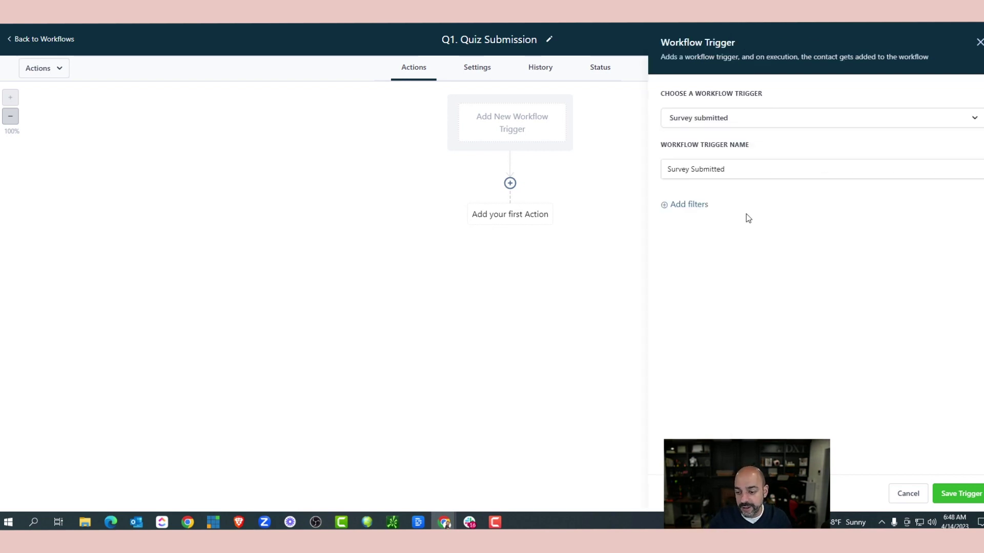
{"action": "left_click", "coordinate": [690, 206]}
{"action": "left_click", "coordinate": [689, 216]}
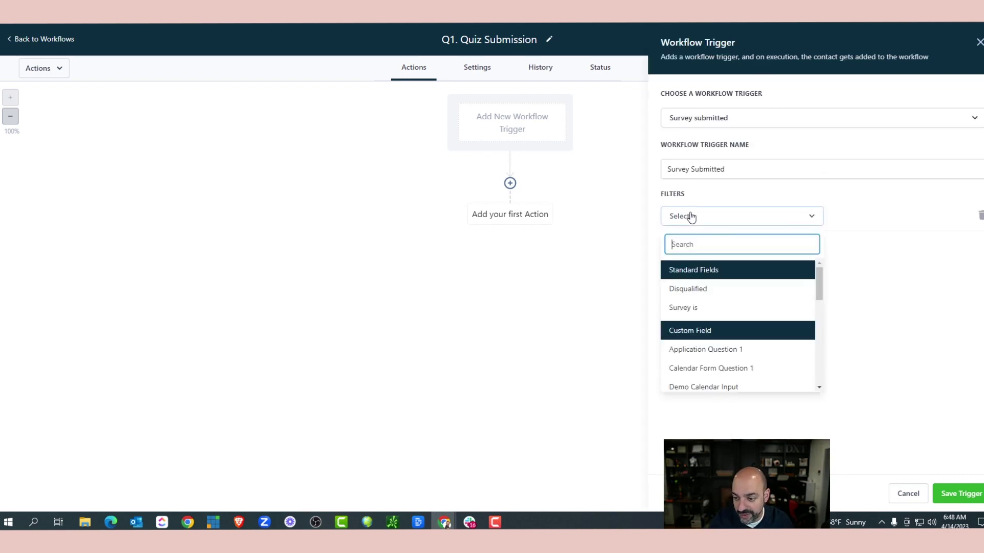
{"action": "left_click", "coordinate": [713, 313]}
{"action": "left_click", "coordinate": [885, 218]}
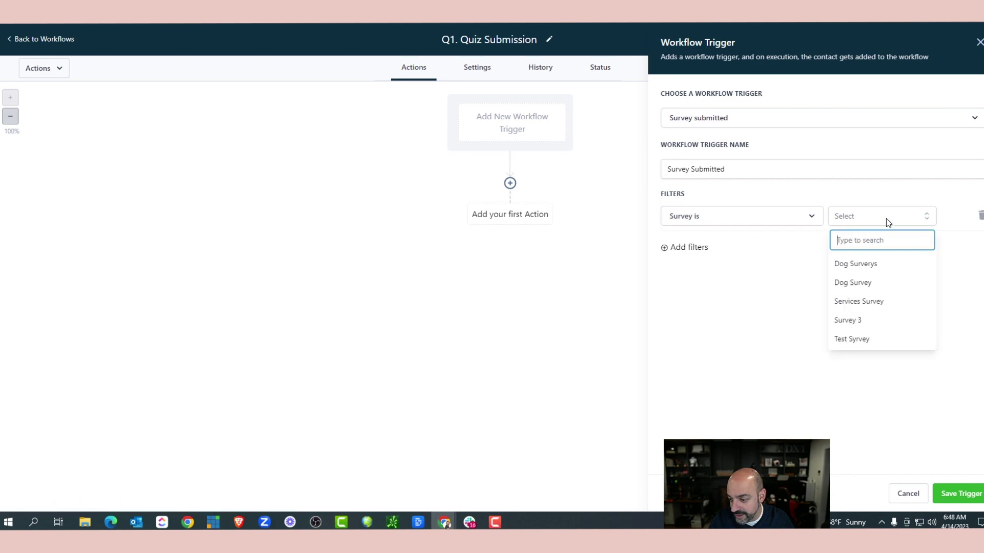
{"action": "left_click", "coordinate": [883, 282]}
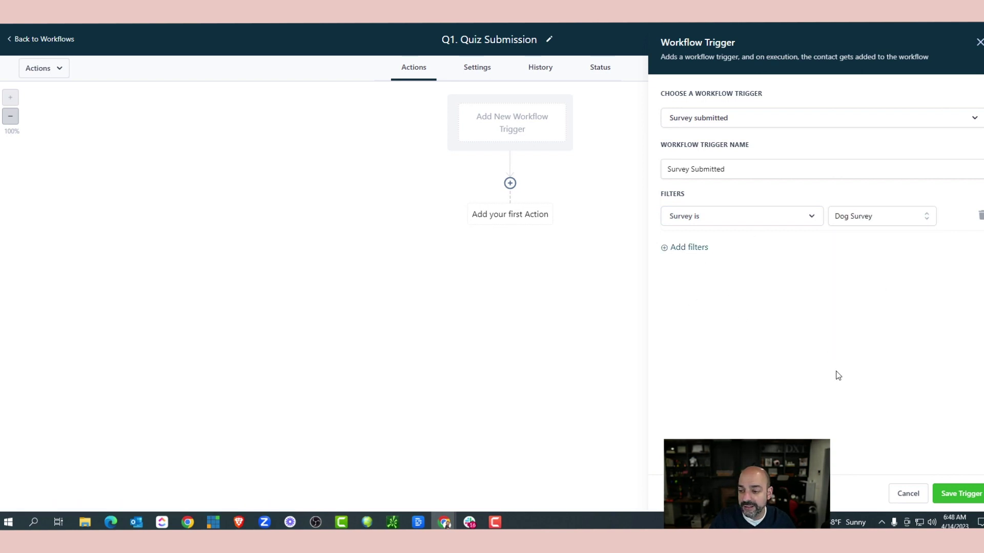
{"action": "left_click", "coordinate": [970, 495]}
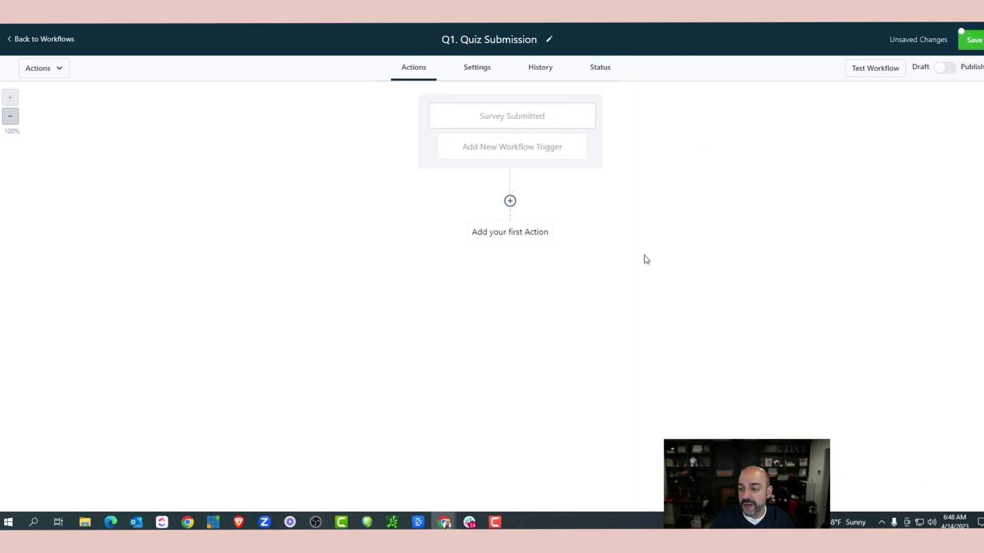
Step: Look through the available workflow actions and check the Survey Submitted trigger's settings without changing them
{"action": "left_click", "coordinate": [510, 201]}
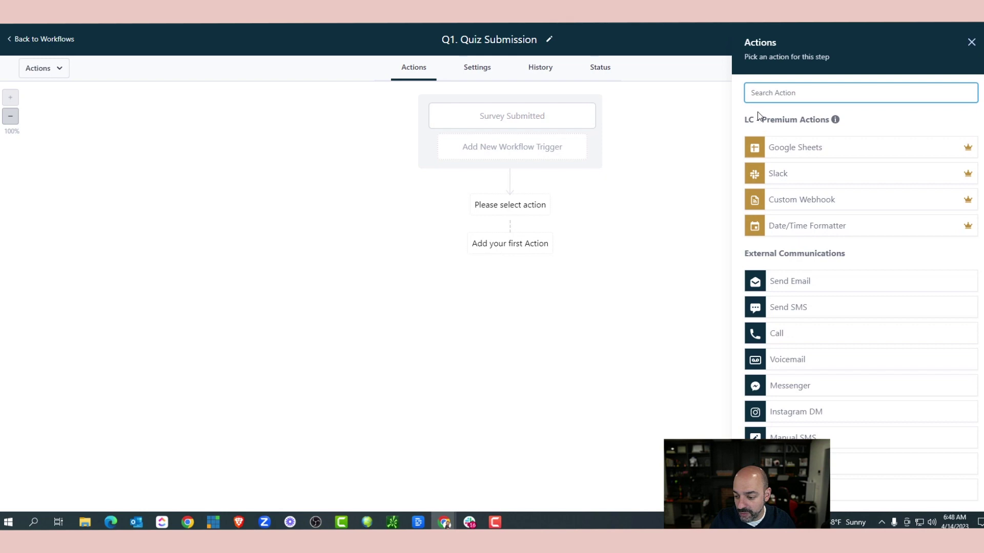
{"action": "scroll", "coordinate": [817, 207], "scroll_direction": "down", "scroll_amount": 3}
{"action": "scroll", "coordinate": [819, 264], "scroll_direction": "down", "scroll_amount": 9}
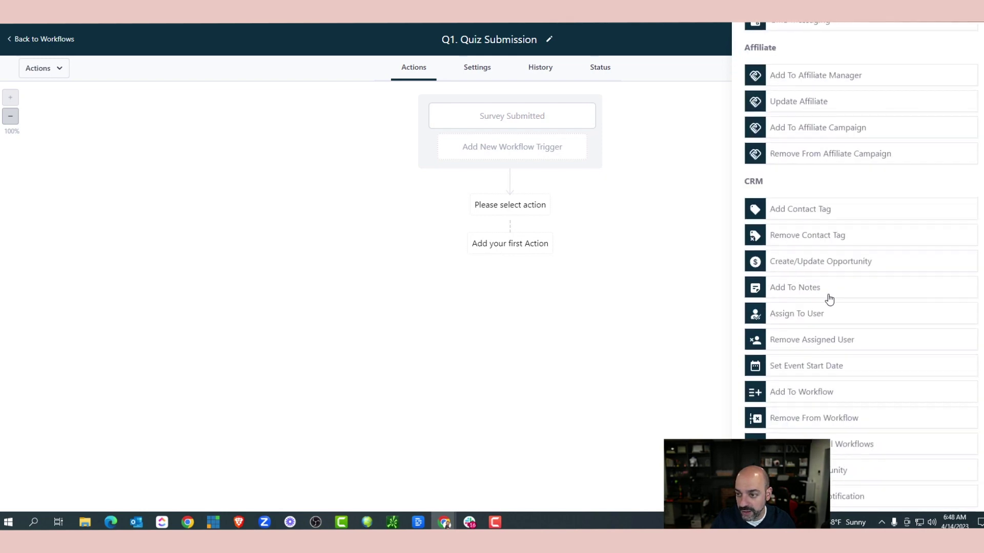
{"action": "scroll", "coordinate": [833, 326], "scroll_direction": "up", "scroll_amount": 12}
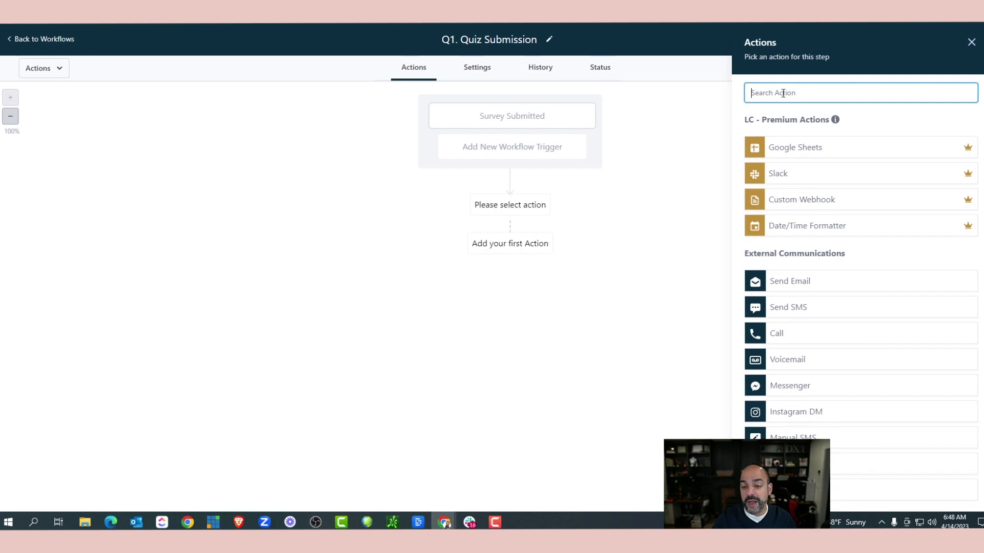
{"action": "left_click", "coordinate": [528, 127]}
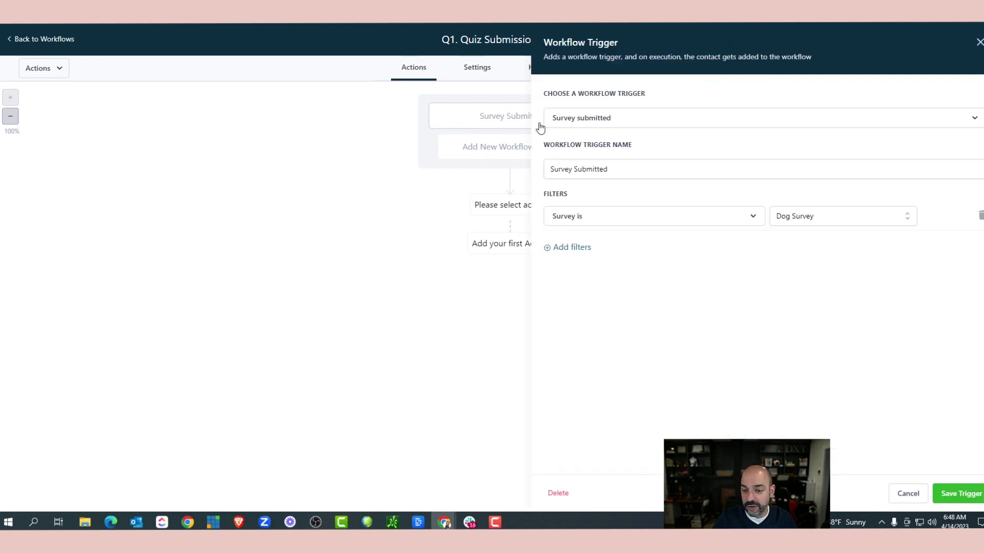
{"action": "left_click", "coordinate": [908, 494]}
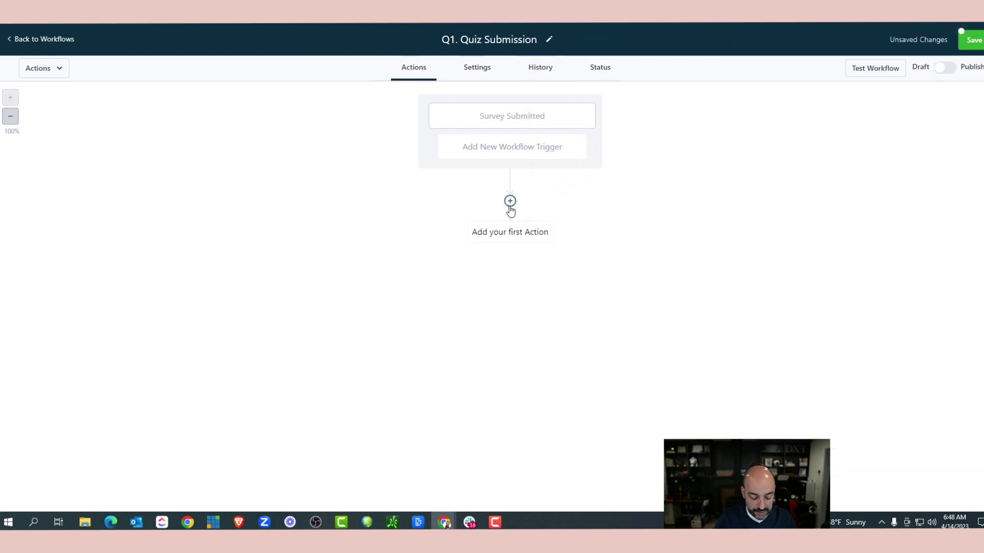
Step: Search the actions for "contact" and insert an Add Contact Tag action below the survey trigger
{"action": "left_click", "coordinate": [509, 205]}
{"action": "type", "text": "cont"}
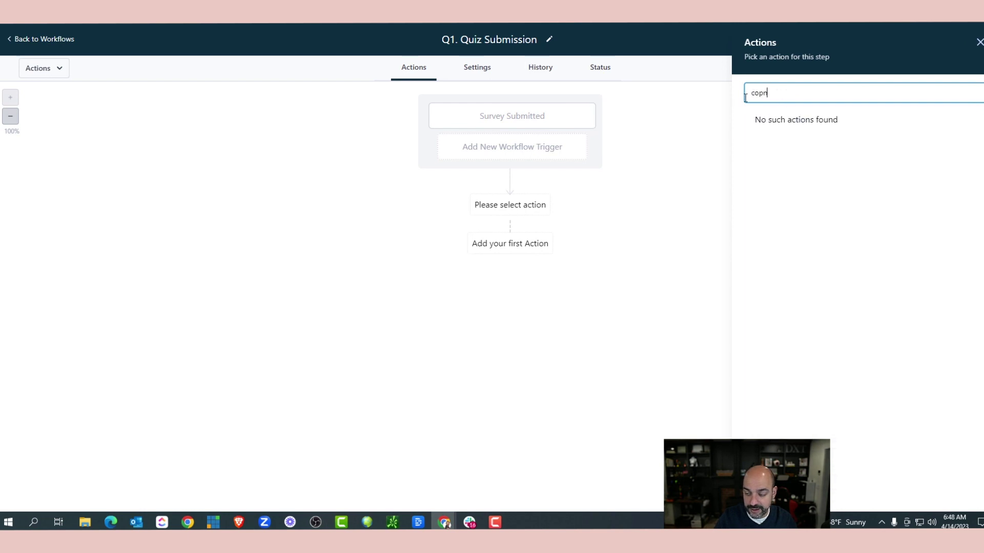
{"action": "key", "text": "BackSpace"}
{"action": "key", "text": "BackSpace"}
{"action": "key", "text": "BackSpace"}
{"action": "key", "text": "BackSpace"}
{"action": "key", "text": "BackSpace"}
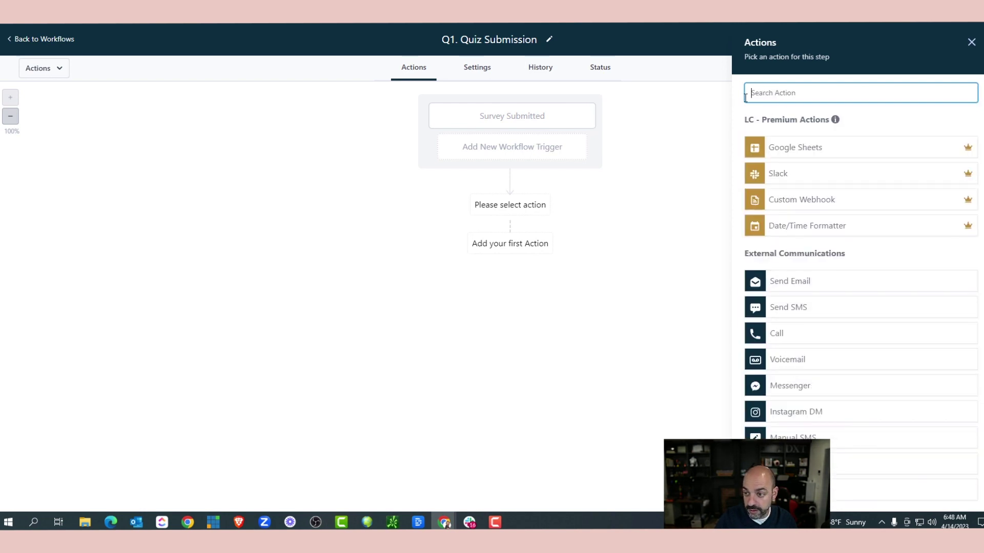
{"action": "type", "text": "conmtact"}
{"action": "key", "text": "BackSpace"}
{"action": "key", "text": "BackSpace"}
{"action": "key", "text": "BackSpace"}
{"action": "key", "text": "BackSpace"}
{"action": "key", "text": "BackSpace"}
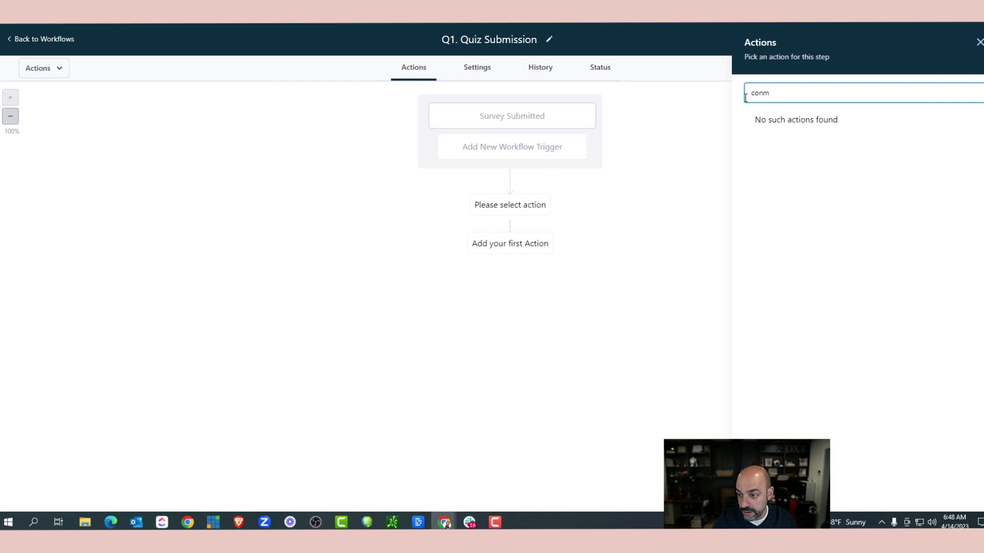
{"action": "type", "text": "tact"}
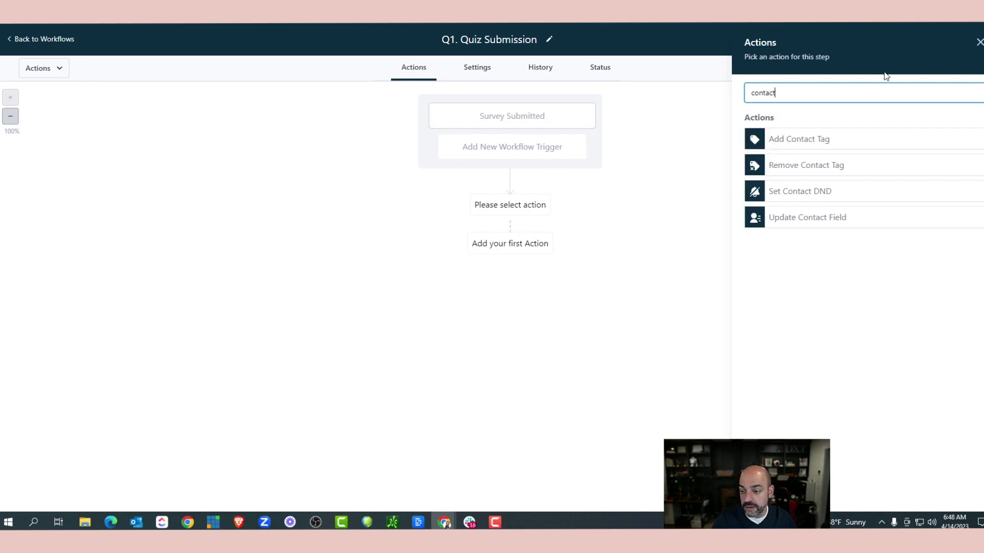
{"action": "left_click", "coordinate": [850, 146]}
Step: Choose the existing "dog" tag for the Add Tag action and save the action
{"action": "left_click", "coordinate": [804, 157]}
{"action": "scroll", "coordinate": [771, 264], "scroll_direction": "down", "scroll_amount": 5}
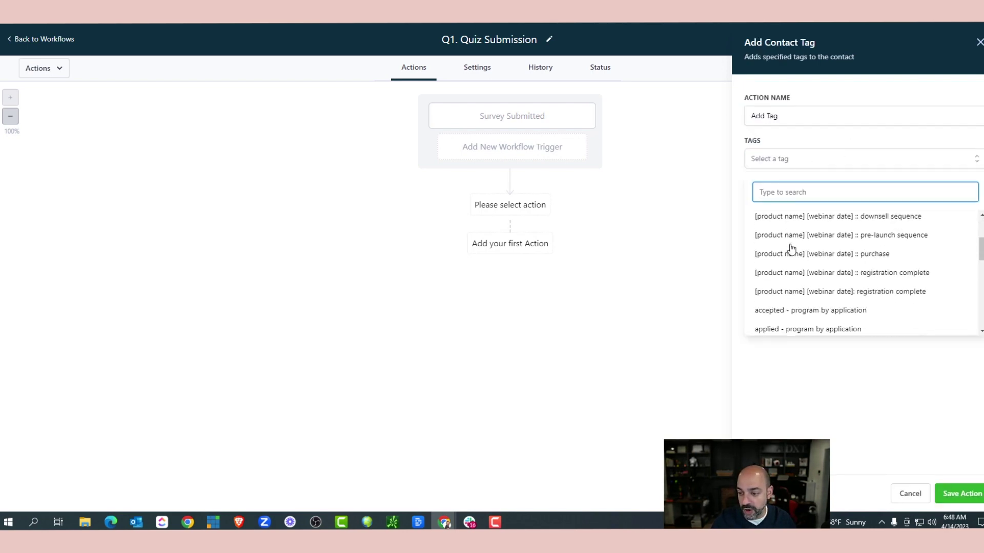
{"action": "left_click", "coordinate": [780, 302]}
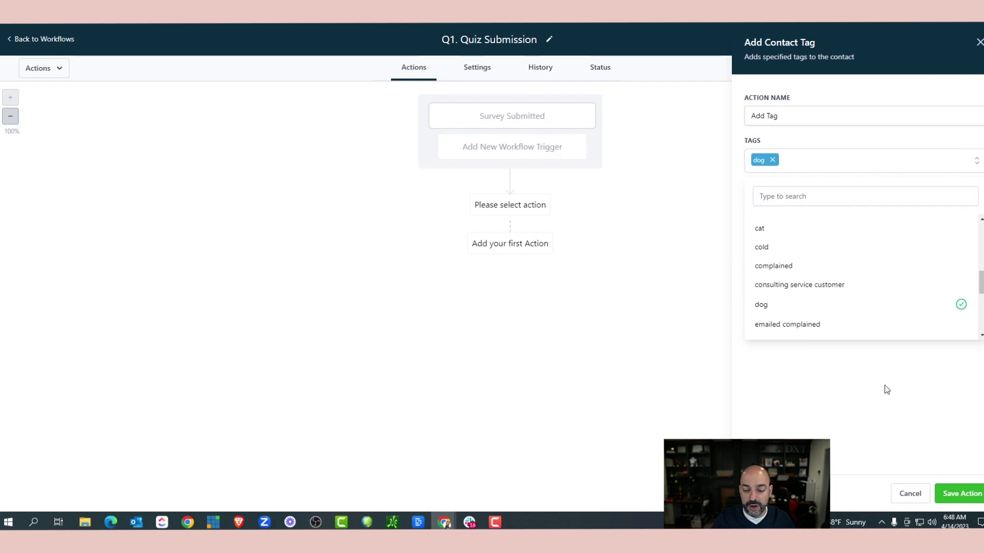
{"action": "left_click", "coordinate": [956, 491]}
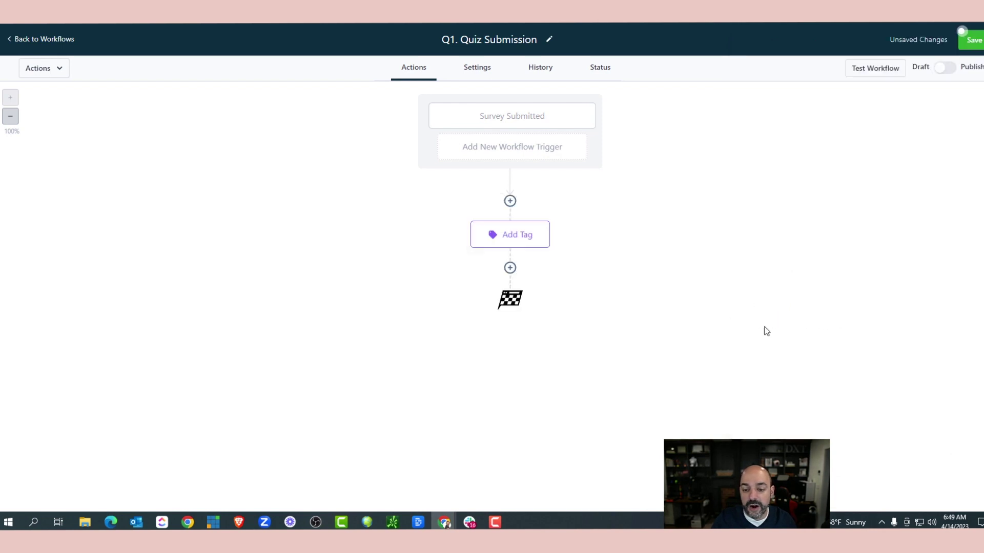
Step: Search the actions for "if" and insert an If/Else condition below the Add Tag action
{"action": "left_click", "coordinate": [509, 268]}
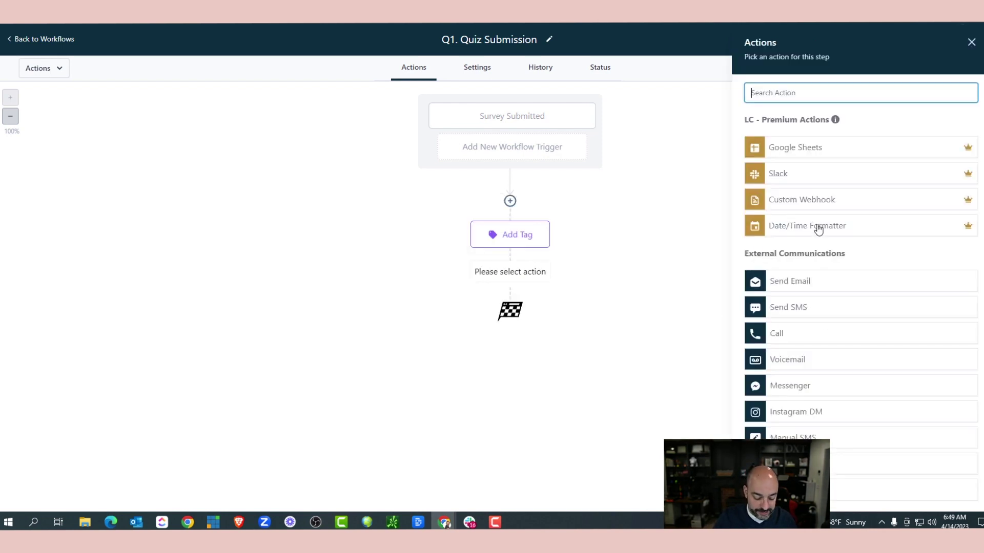
{"action": "type", "text": "if"}
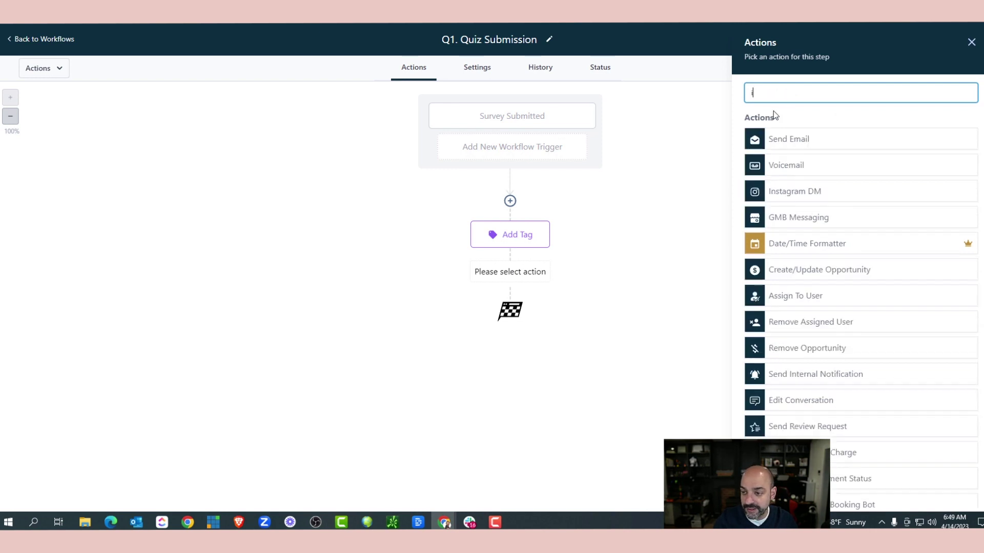
{"action": "left_click", "coordinate": [779, 167]}
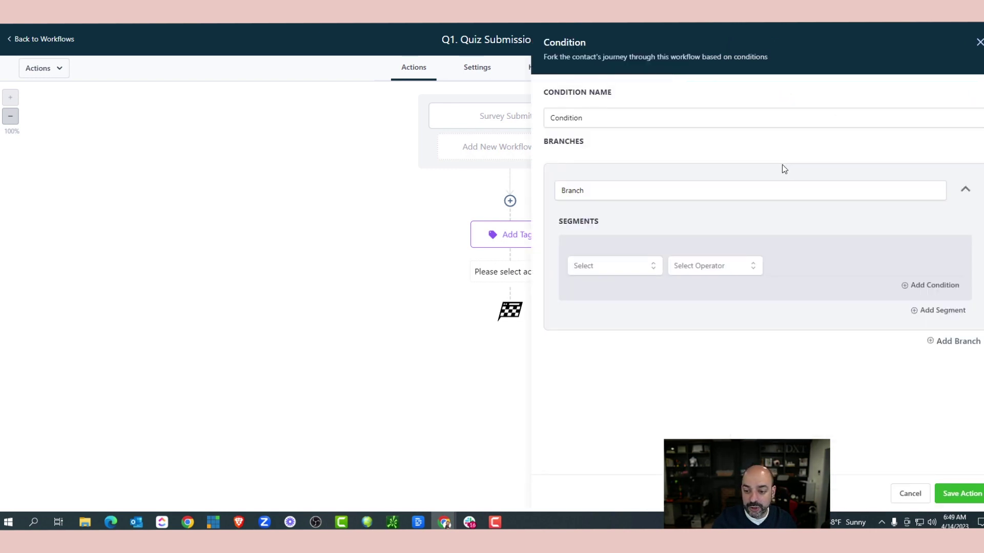
Step: Base the branch's condition on the contact detail custom field "On a sclae of 1-5 how much do you really love dogs"
{"action": "left_click", "coordinate": [637, 270]}
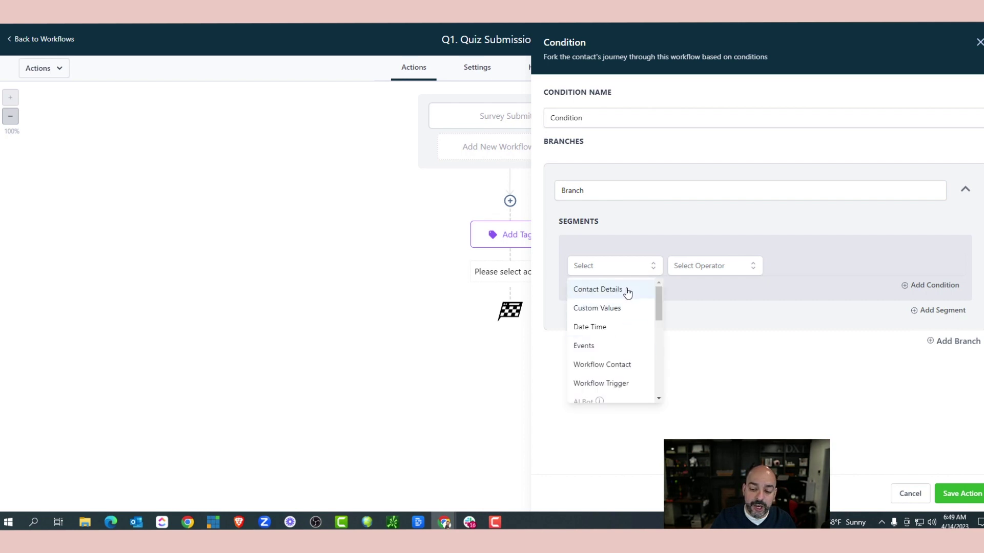
{"action": "left_click", "coordinate": [628, 291]}
{"action": "scroll", "coordinate": [626, 333], "scroll_direction": "down", "scroll_amount": 4}
{"action": "scroll", "coordinate": [627, 352], "scroll_direction": "down", "scroll_amount": 5}
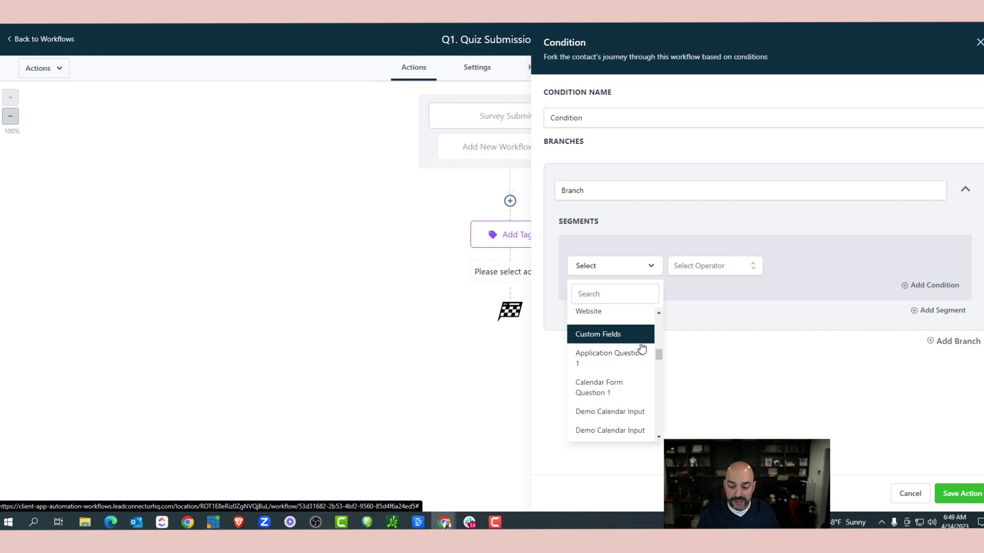
{"action": "scroll", "coordinate": [628, 359], "scroll_direction": "down", "scroll_amount": 2}
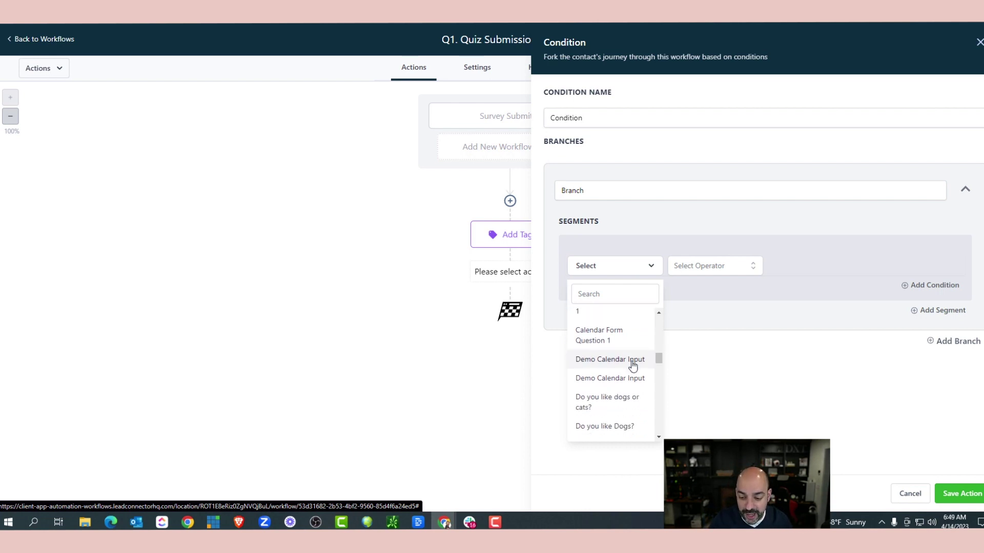
{"action": "scroll", "coordinate": [633, 357], "scroll_direction": "down", "scroll_amount": 3}
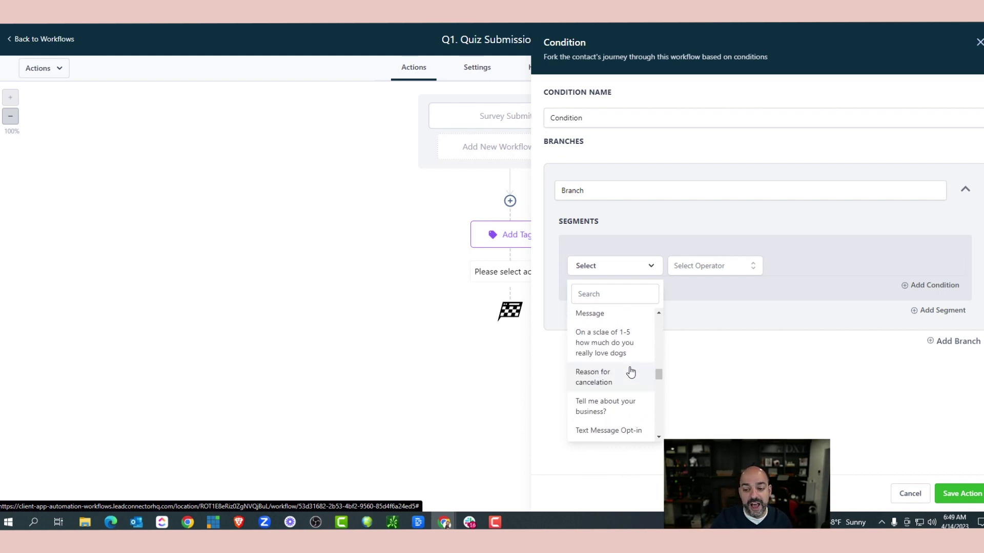
{"action": "left_click", "coordinate": [623, 353]}
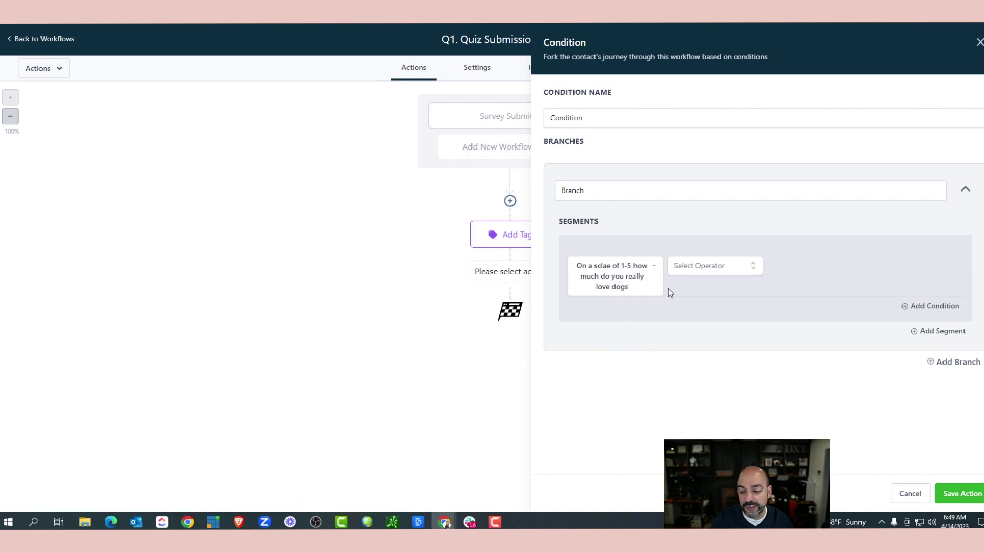
Step: Set the branch's condition to Greater than 4 and save the action
{"action": "left_click", "coordinate": [738, 276]}
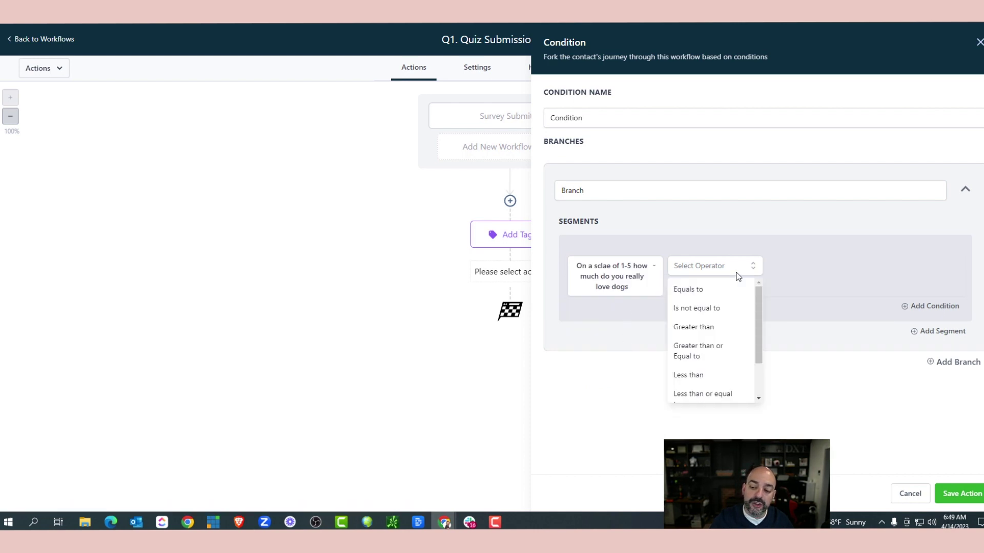
{"action": "left_click", "coordinate": [742, 328]}
{"action": "left_click", "coordinate": [796, 266]}
{"action": "type", "text": "4"}
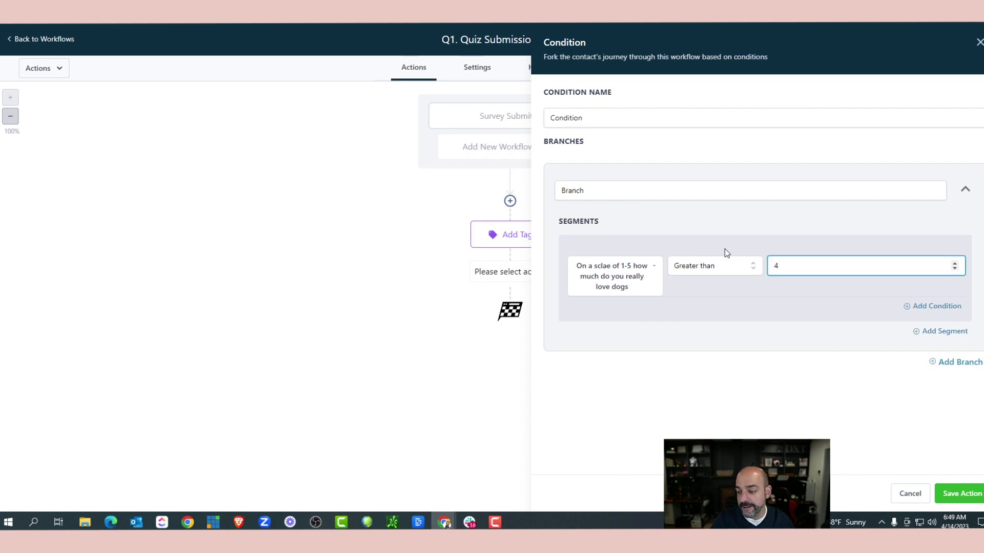
{"action": "left_click", "coordinate": [967, 495]}
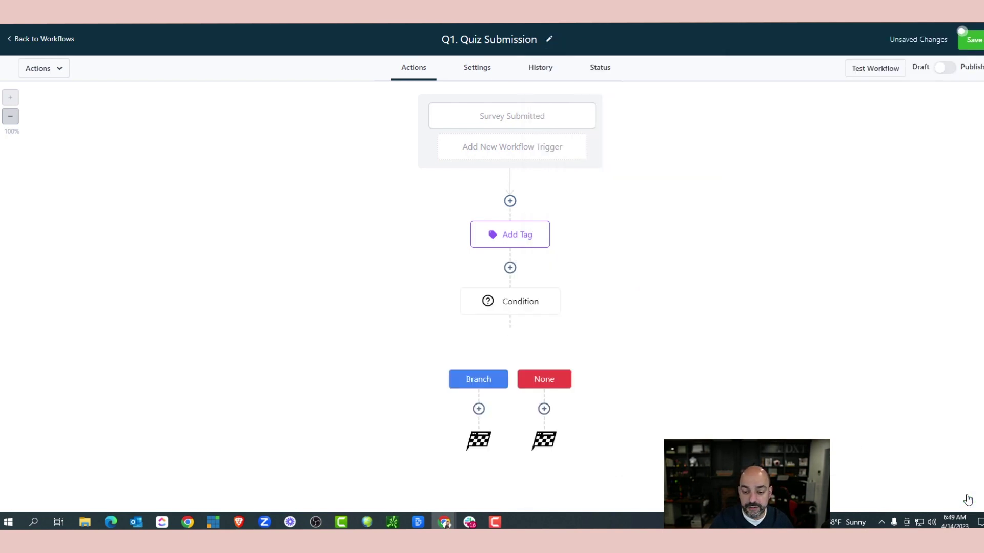
Step: Reopen the Condition action and rename its branch "Greater then 4"
{"action": "left_click", "coordinate": [514, 304]}
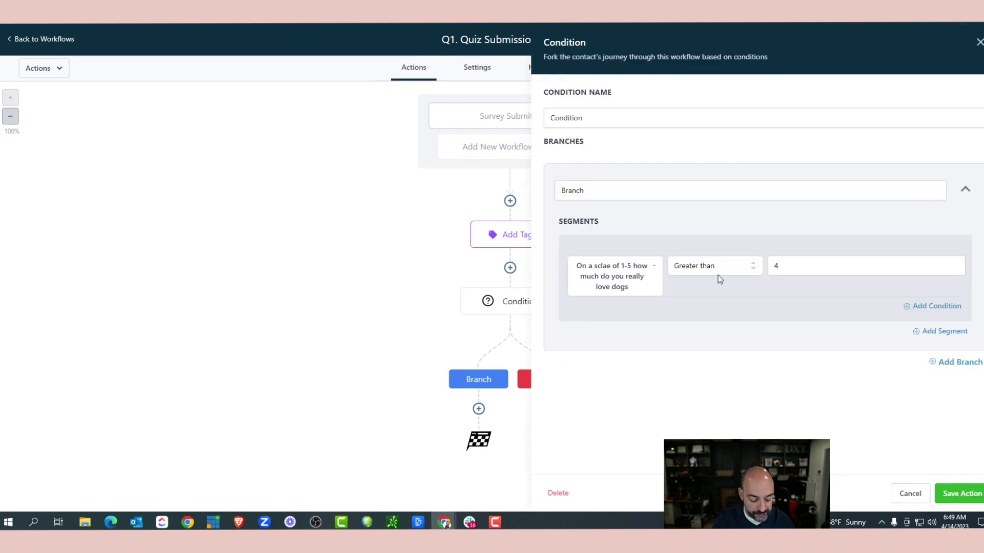
{"action": "double_click", "coordinate": [579, 200]}
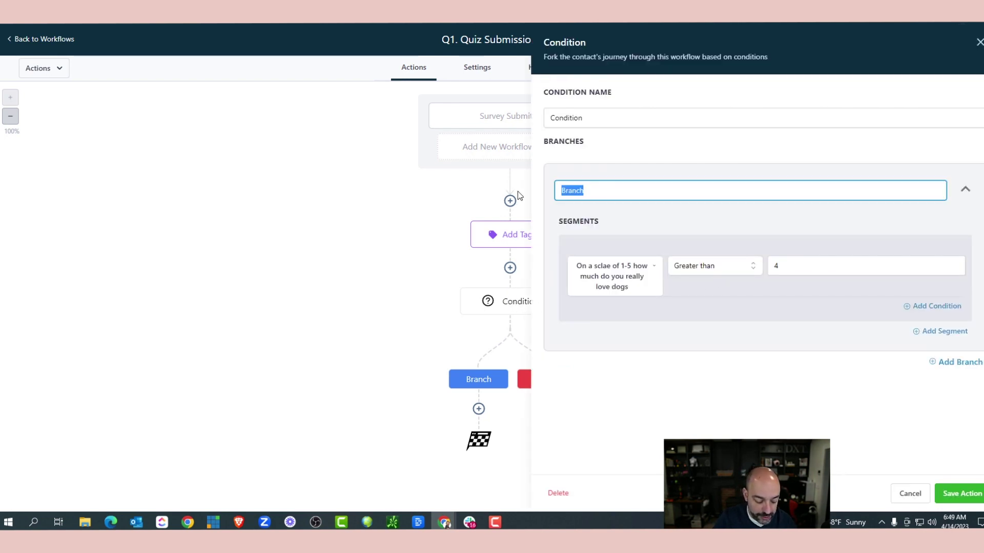
{"action": "type", "text": "Greater "}
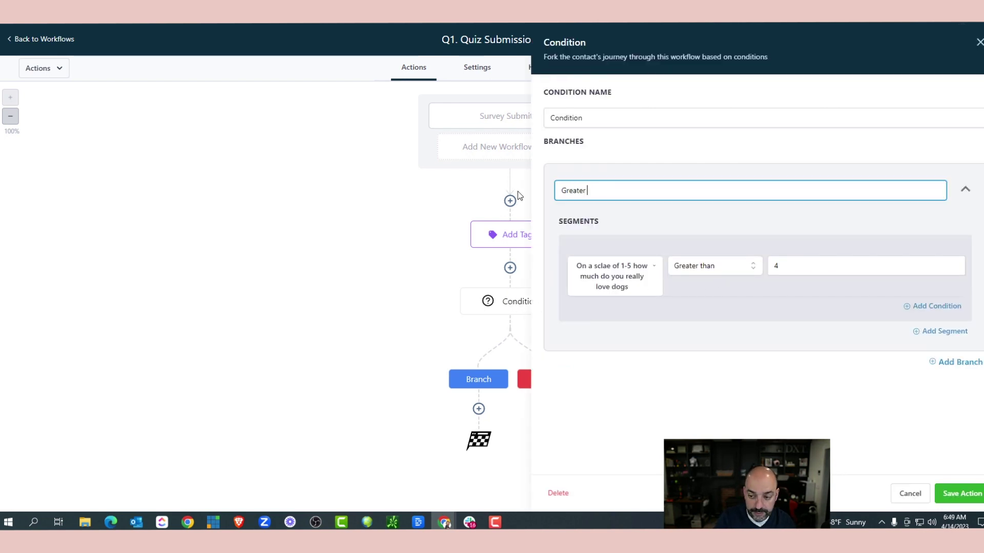
{"action": "type", "text": "then 4"}
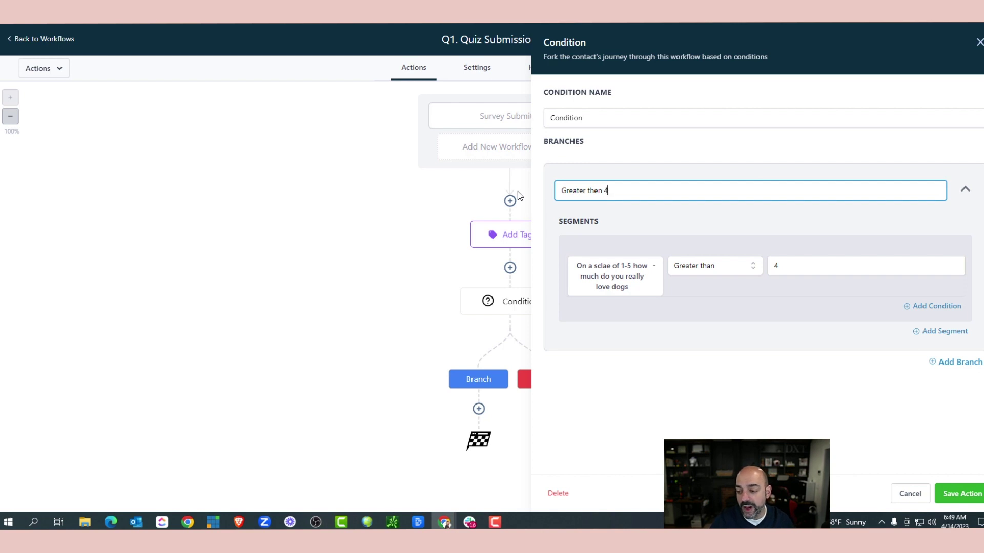
Step: Add a second branch to the condition and name it "Equal or greater 5"
{"action": "left_click", "coordinate": [952, 363]}
{"action": "left_click_drag", "start_coordinate": [607, 395], "coordinate": [544, 396]}
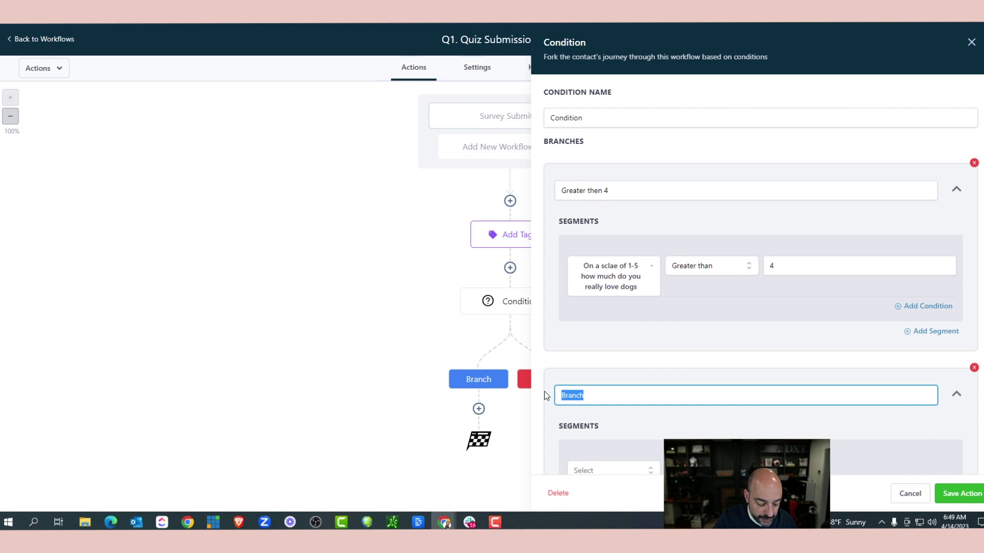
{"action": "type", "text": "Equal or greater 5"}
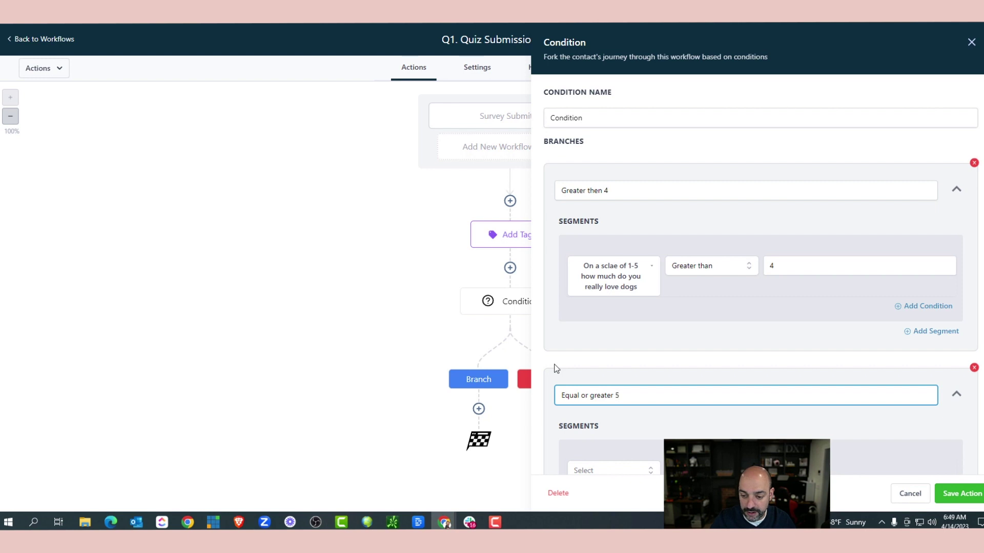
Step: Choose the contact custom field "On a sclae of 1-5 how much do you really love dogs" for the second branch's segment
{"action": "scroll", "coordinate": [718, 346], "scroll_direction": "down", "scroll_amount": 2}
{"action": "left_click", "coordinate": [605, 384]}
{"action": "scroll", "coordinate": [629, 410], "scroll_direction": "down", "scroll_amount": 1}
{"action": "scroll", "coordinate": [626, 408], "scroll_direction": "up", "scroll_amount": 1}
{"action": "left_click", "coordinate": [625, 402]}
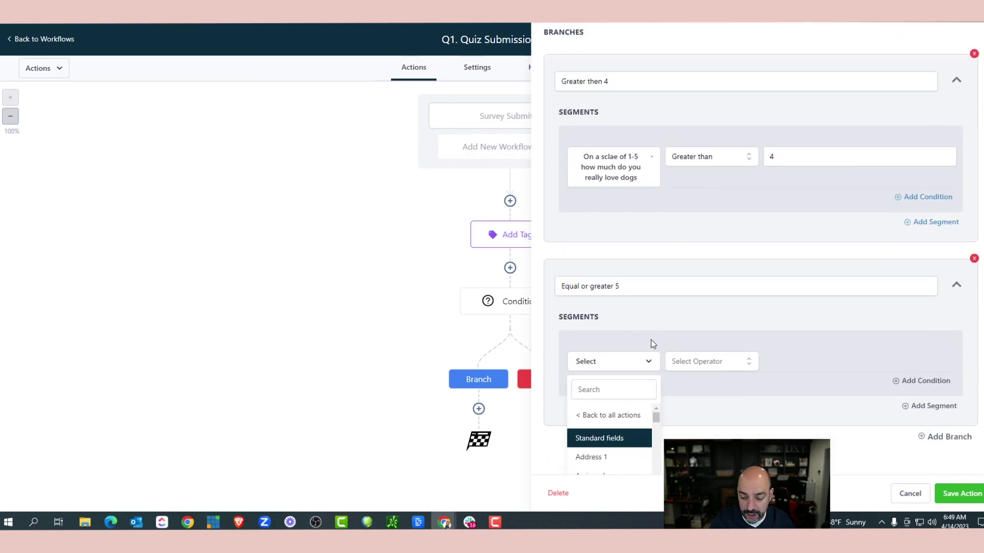
{"action": "scroll", "coordinate": [653, 344], "scroll_direction": "down", "scroll_amount": 2}
{"action": "scroll", "coordinate": [618, 406], "scroll_direction": "down", "scroll_amount": 10}
{"action": "scroll", "coordinate": [623, 405], "scroll_direction": "down", "scroll_amount": 3}
{"action": "scroll", "coordinate": [626, 397], "scroll_direction": "up", "scroll_amount": 4}
{"action": "left_click", "coordinate": [625, 442]}
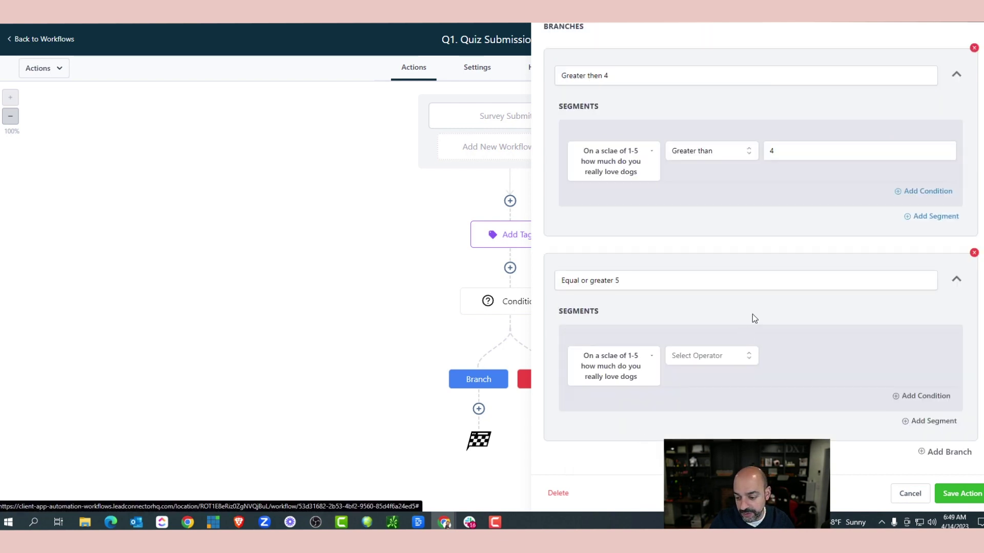
Step: Set the second branch's operator to Equals to
{"action": "left_click", "coordinate": [730, 361]}
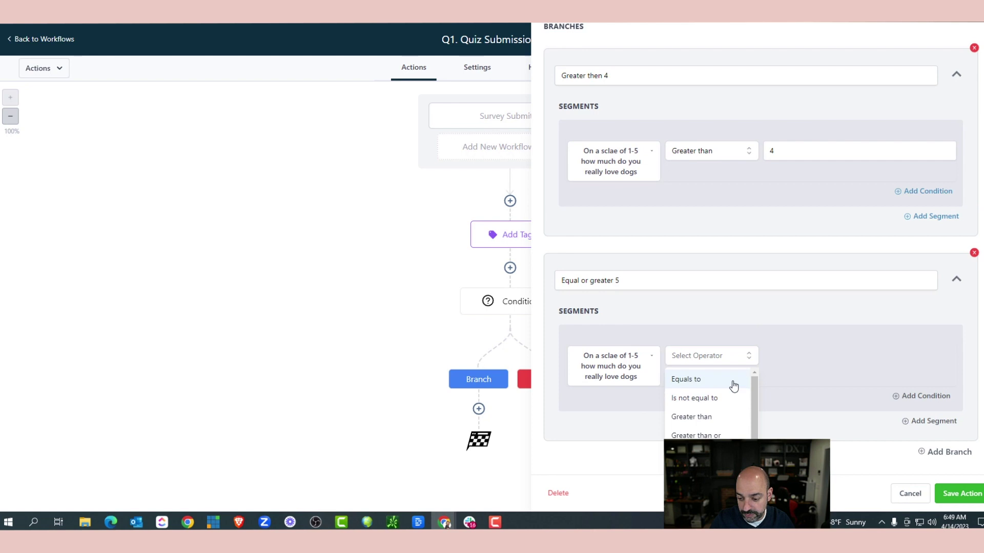
{"action": "left_click", "coordinate": [734, 384]}
{"action": "left_click", "coordinate": [717, 361]}
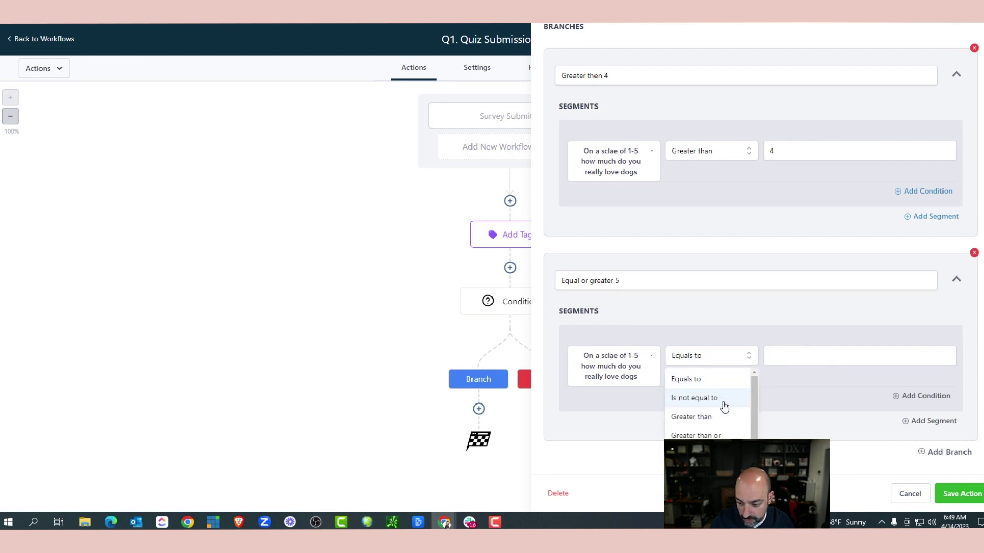
{"action": "scroll", "coordinate": [724, 407], "scroll_direction": "down", "scroll_amount": 2}
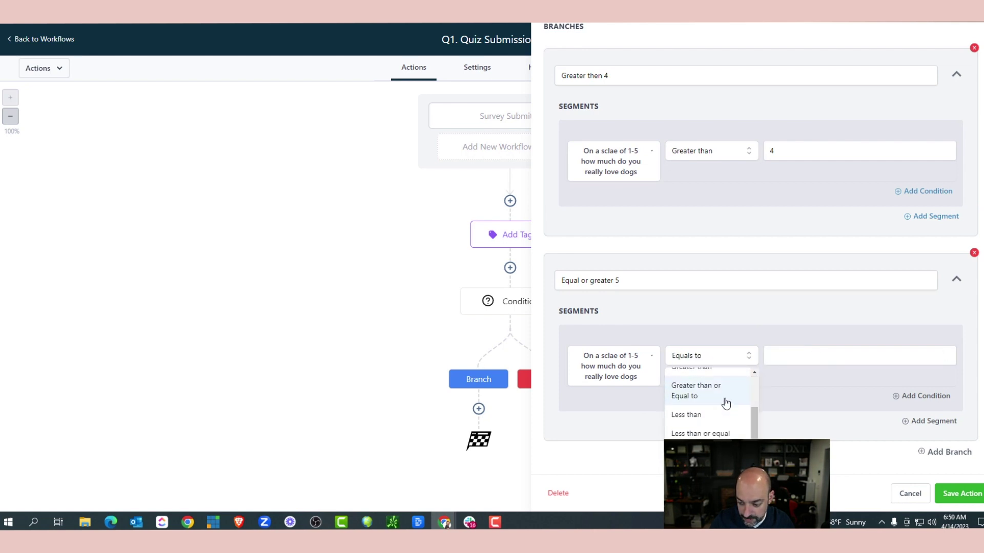
{"action": "scroll", "coordinate": [727, 405], "scroll_direction": "up", "scroll_amount": 2}
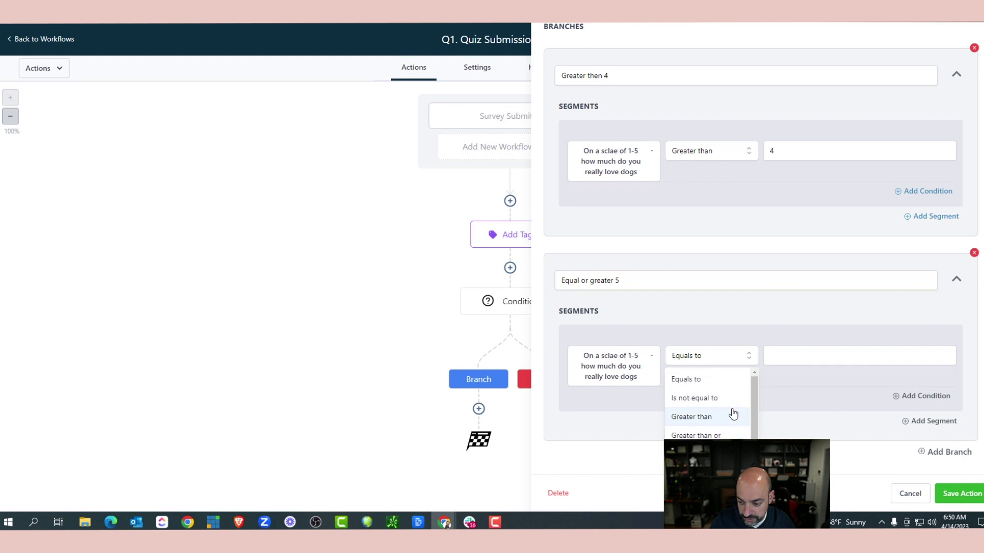
{"action": "left_click", "coordinate": [726, 384]}
{"action": "left_click", "coordinate": [803, 357]}
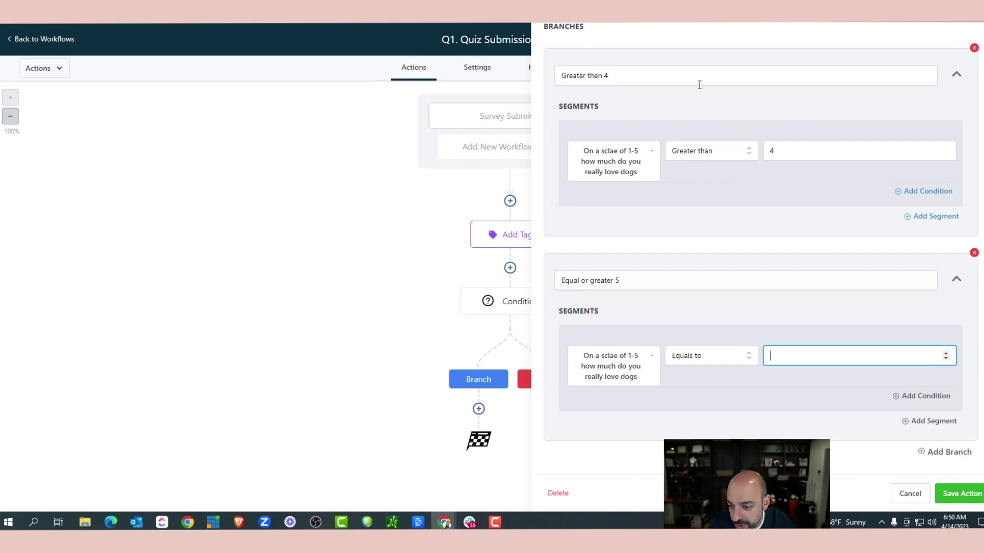
Step: Change the first branch's operator to Greater than or Equal to, and rename the second branch "Less then 4"
{"action": "left_click", "coordinate": [713, 154]}
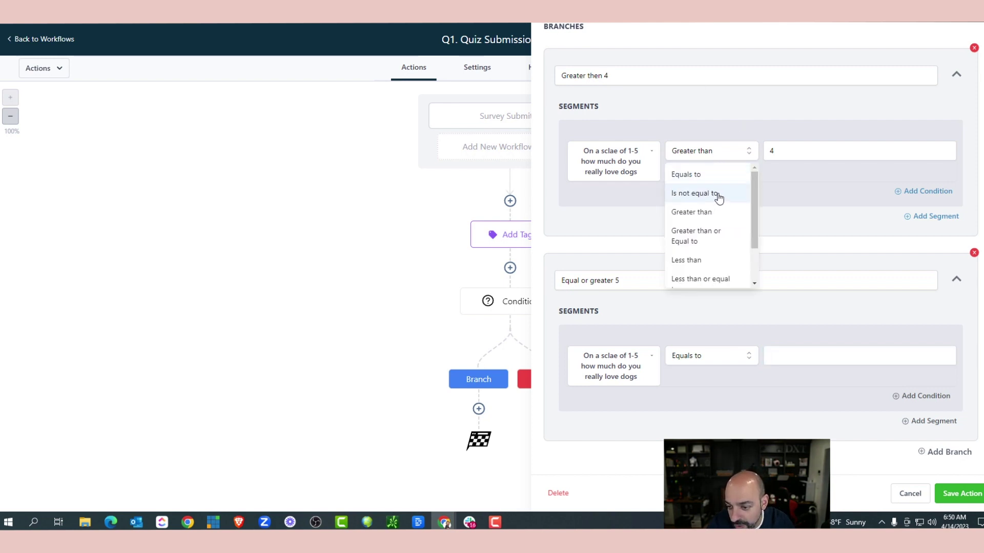
{"action": "left_click", "coordinate": [726, 241]}
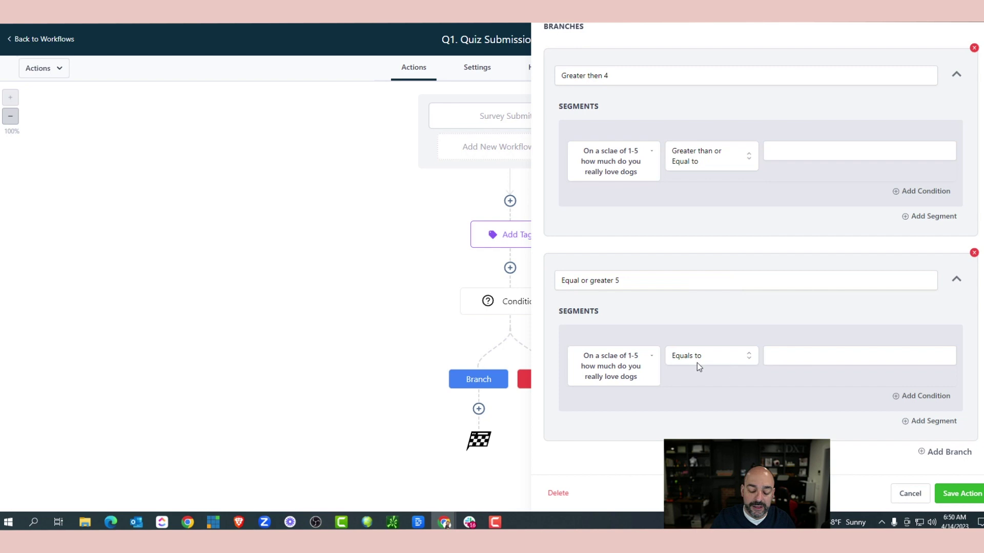
{"action": "left_click_drag", "start_coordinate": [632, 281], "coordinate": [489, 281]}
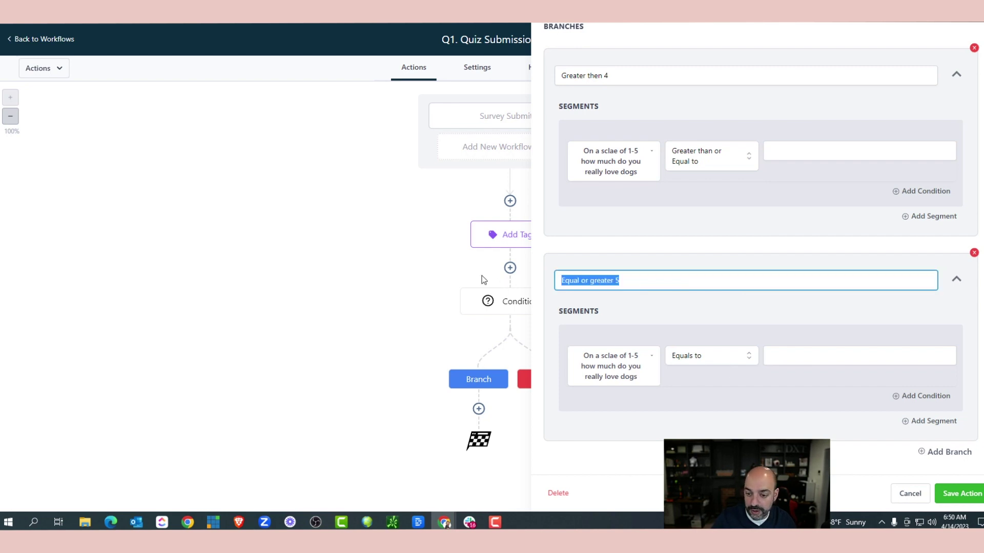
{"action": "type", "text": "Less 4"}
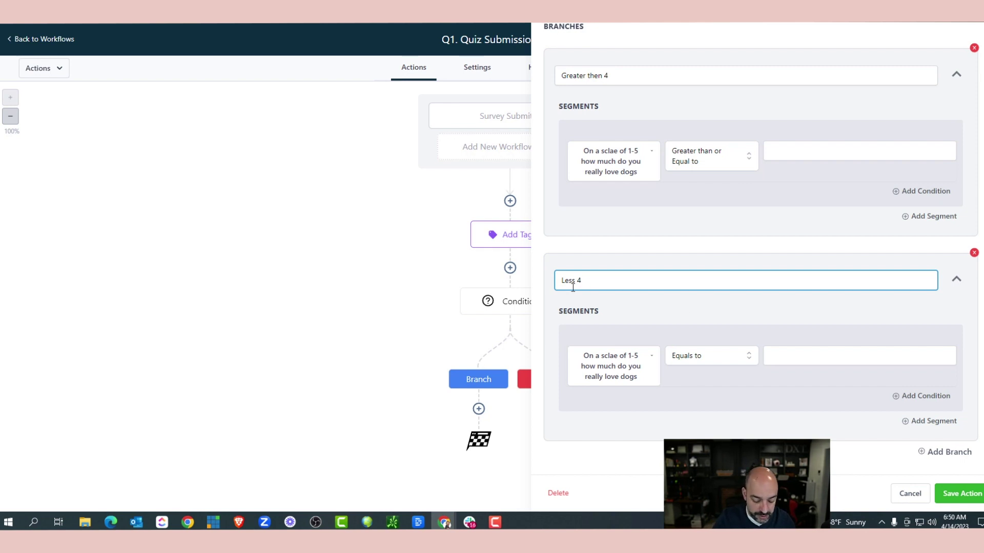
{"action": "key", "text": "Left"}
{"action": "type", "text": "then"}
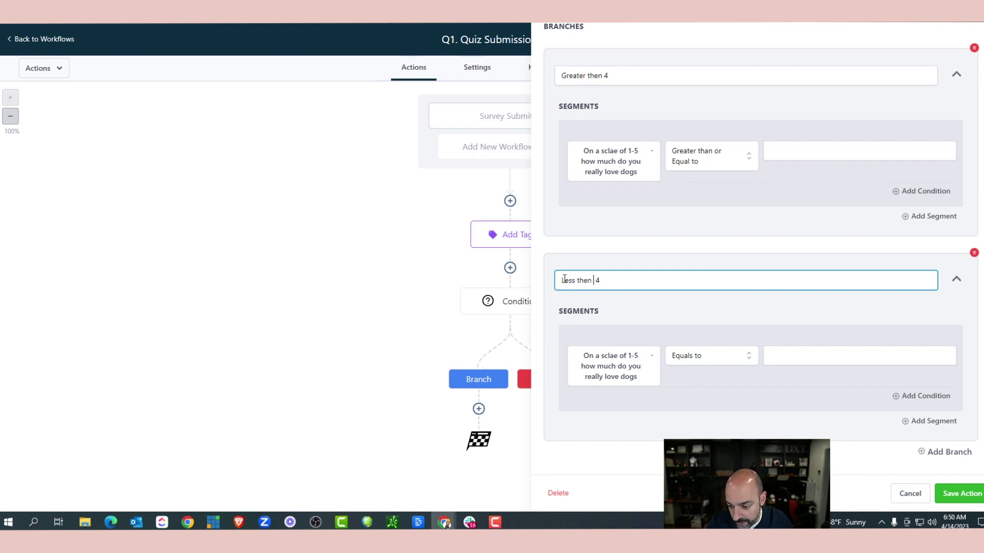
Step: Set the second branch's condition to Less than or equal to 3
{"action": "left_click", "coordinate": [716, 358]}
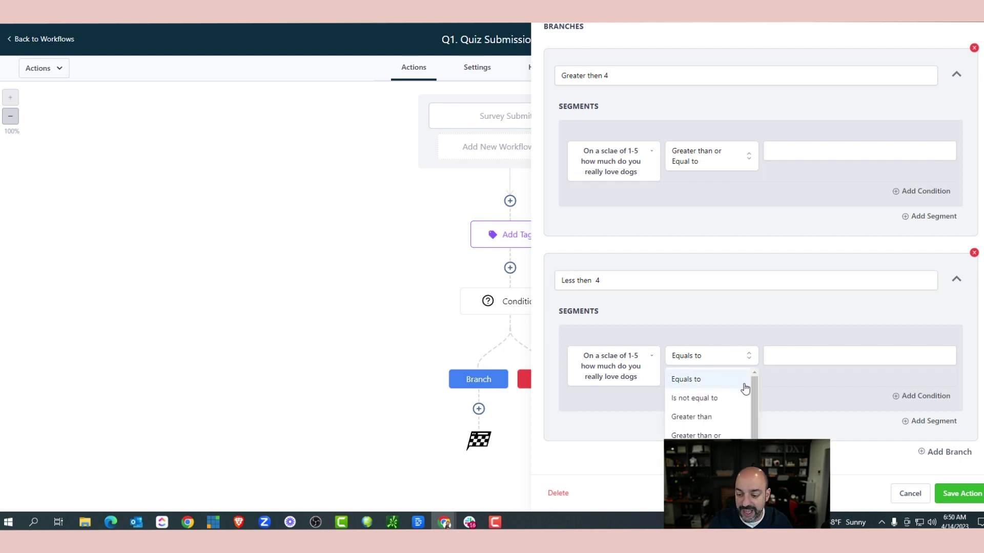
{"action": "scroll", "coordinate": [743, 393], "scroll_direction": "down", "scroll_amount": 2}
{"action": "left_click", "coordinate": [727, 436]}
{"action": "left_click", "coordinate": [804, 355]}
{"action": "type", "text": "4"}
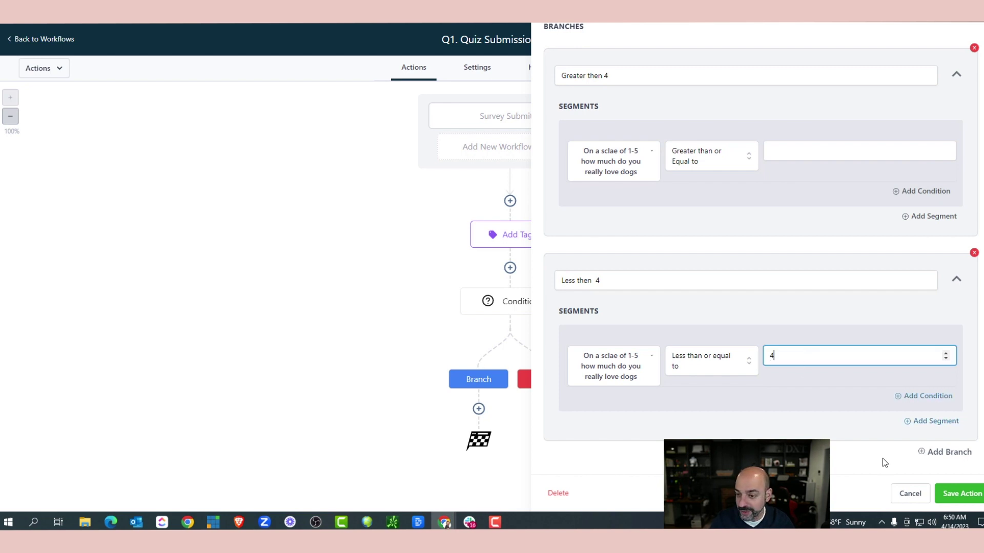
{"action": "key", "text": "BackSpace"}
{"action": "type", "text": "3"}
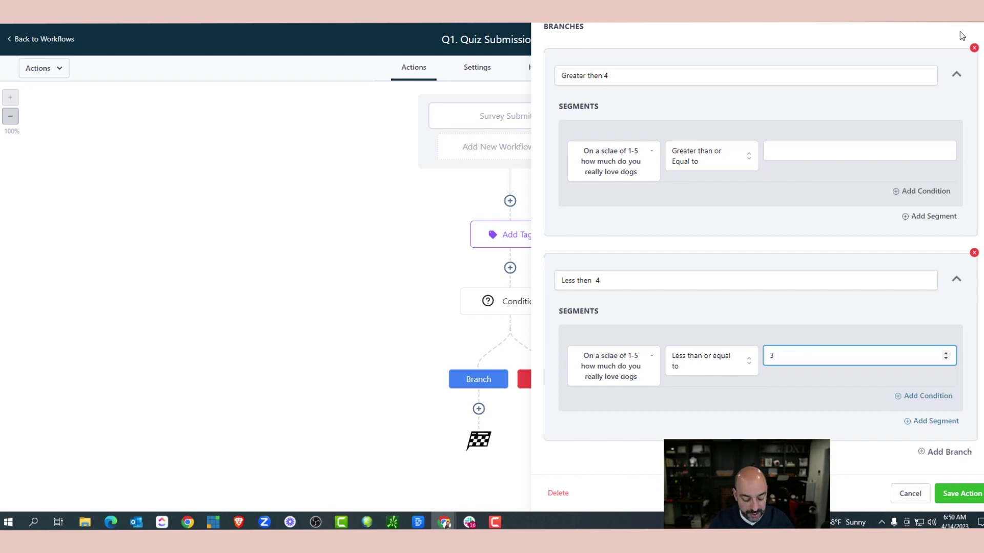
Step: Enter 4 as the comparison value of the "Greater then 4" branch and save the Condition action
{"action": "left_click", "coordinate": [826, 150]}
{"action": "type", "text": "4"}
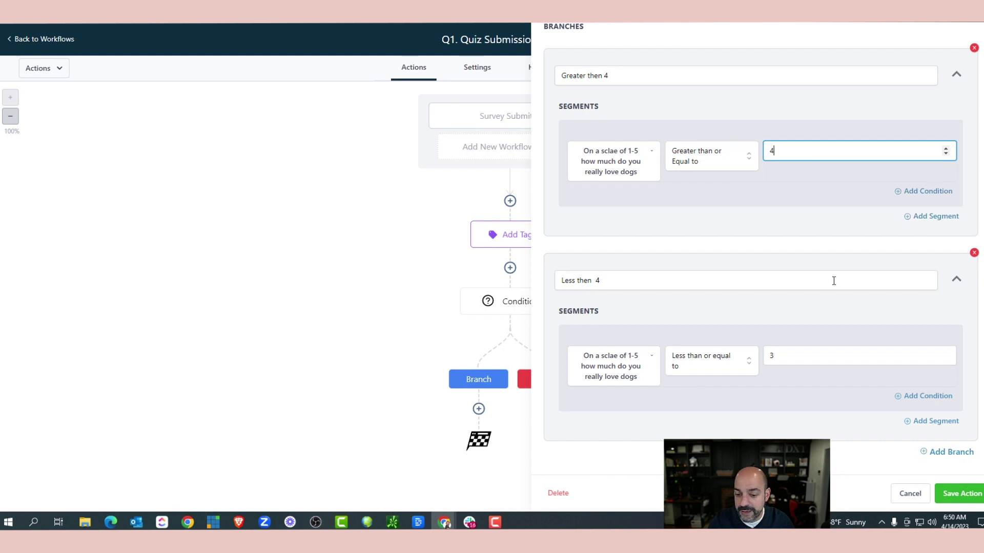
{"action": "left_click", "coordinate": [958, 492]}
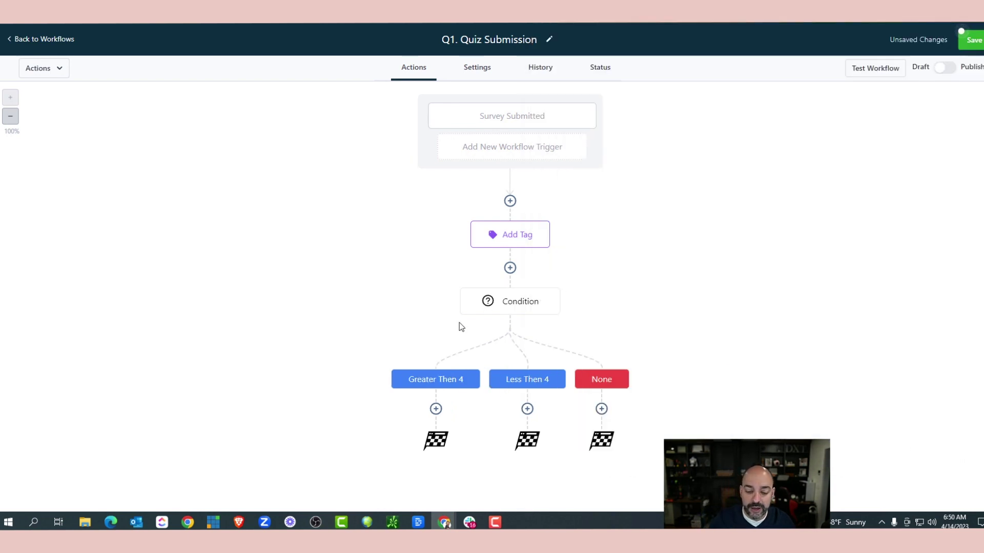
Step: Add a Send Email action under the "Greater then 4" branch with the subject "You REALLY LIKE DOGS"
{"action": "left_click", "coordinate": [435, 409]}
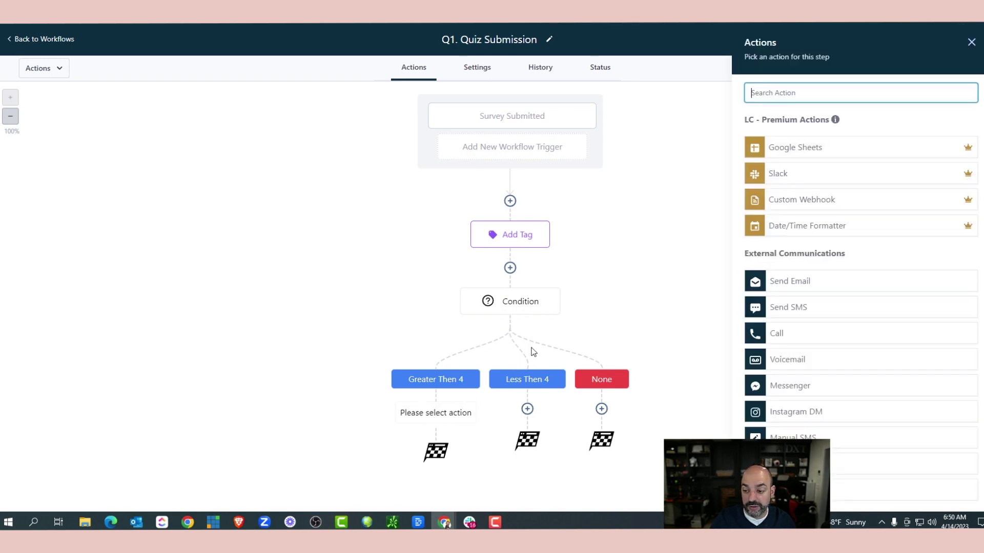
{"action": "left_click", "coordinate": [801, 282]}
{"action": "left_click", "coordinate": [797, 265]}
{"action": "type", "text": "xx"}
{"action": "key", "text": "BackSpace"}
{"action": "key", "text": "BackSpace"}
{"action": "type", "text": "Y"}
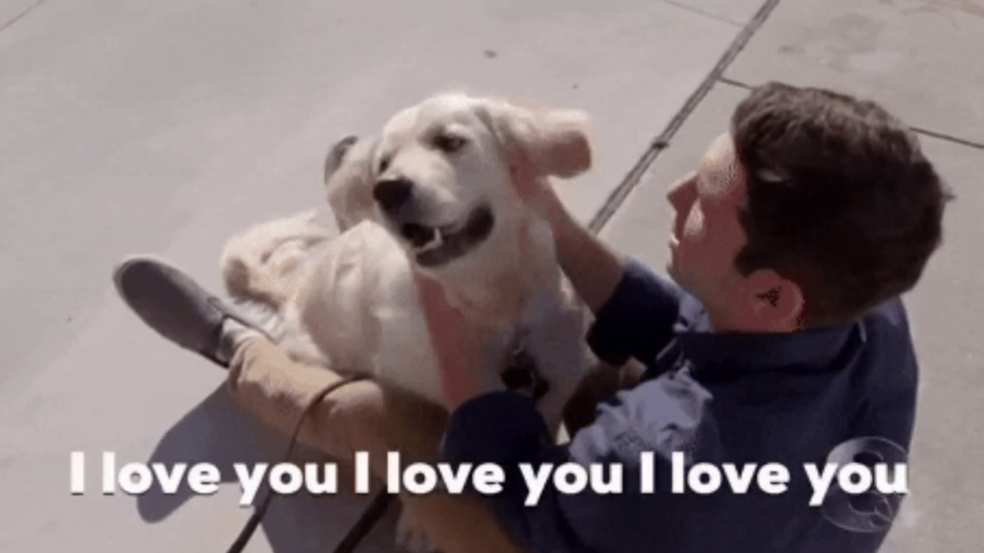
{"action": "type", "text": "ou REALLY LIKE"}
{"action": "type", "text": " DOGS"}
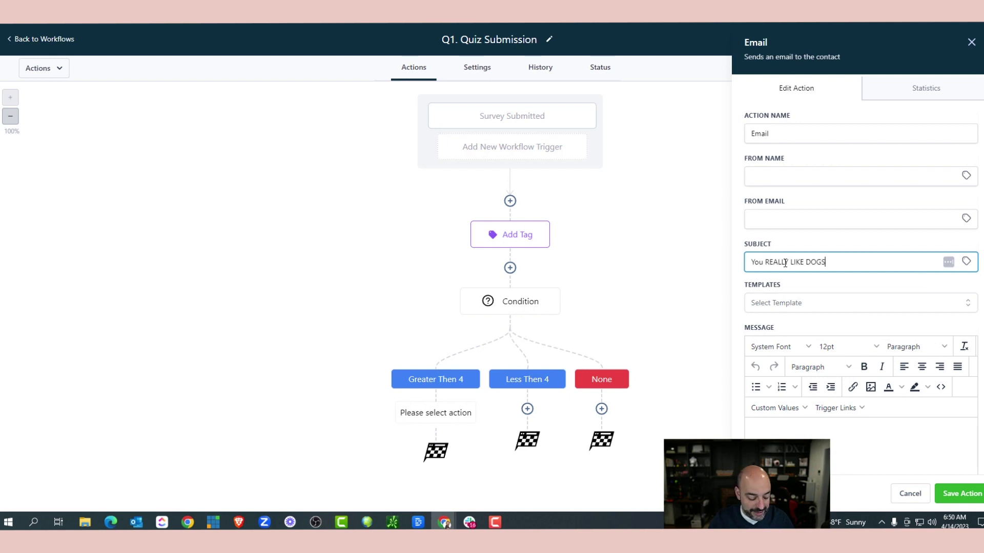
Step: Write the email message with the contact's first-name custom value, a comma and "OMG your a dog lover!!" below, and save the action
{"action": "scroll", "coordinate": [857, 290], "scroll_direction": "down", "scroll_amount": 3}
{"action": "left_click", "coordinate": [773, 259]}
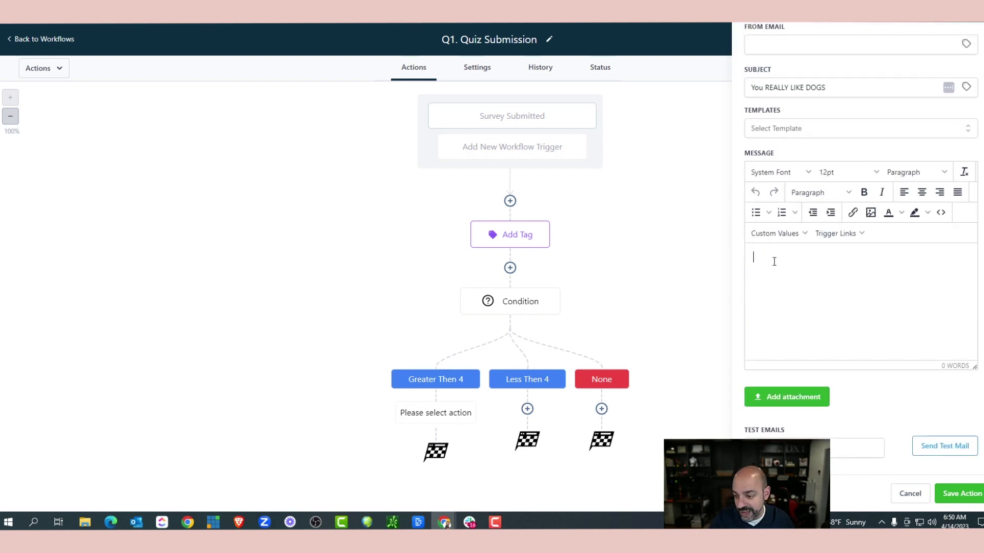
{"action": "left_click", "coordinate": [782, 234]}
{"action": "mouse_move", "coordinate": [773, 259]}
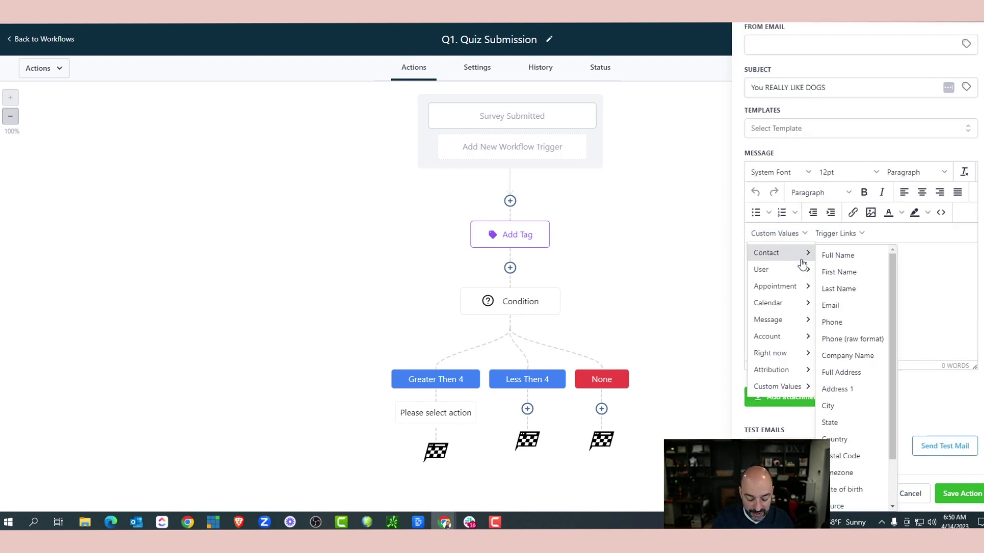
{"action": "left_click", "coordinate": [839, 271]}
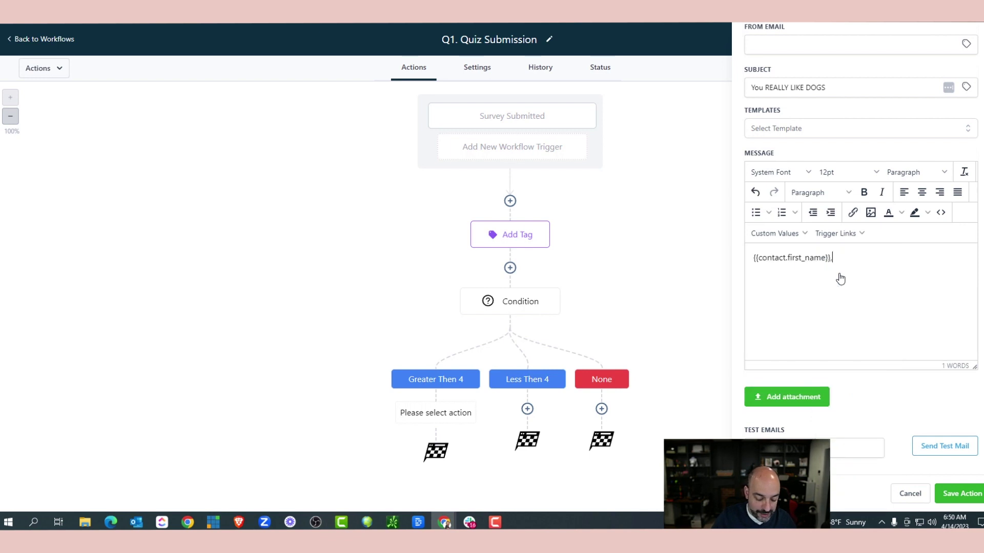
{"action": "type", "text": "OMG"}
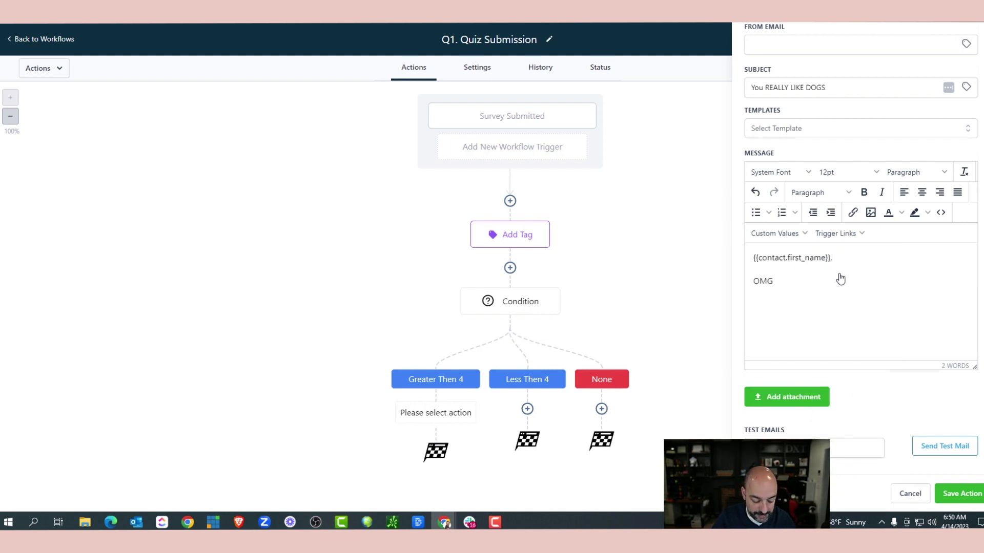
{"action": "type", "text": " your"}
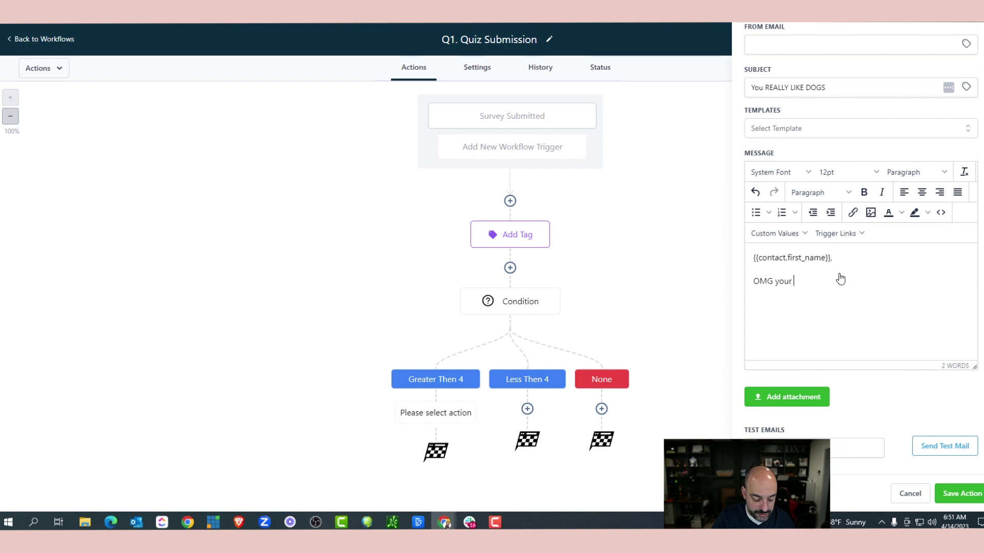
{"action": "type", "text": " a dog lover!!"}
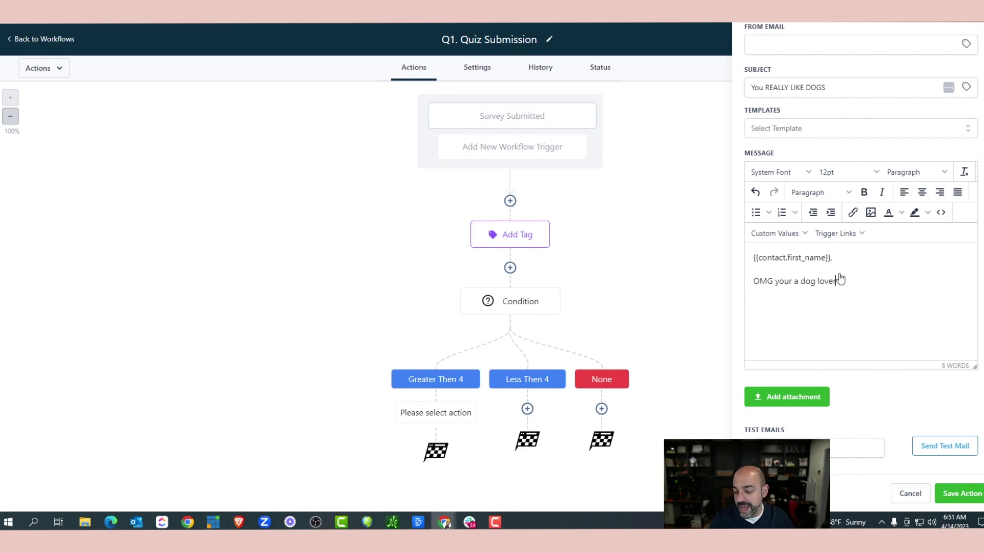
{"action": "left_click", "coordinate": [967, 495]}
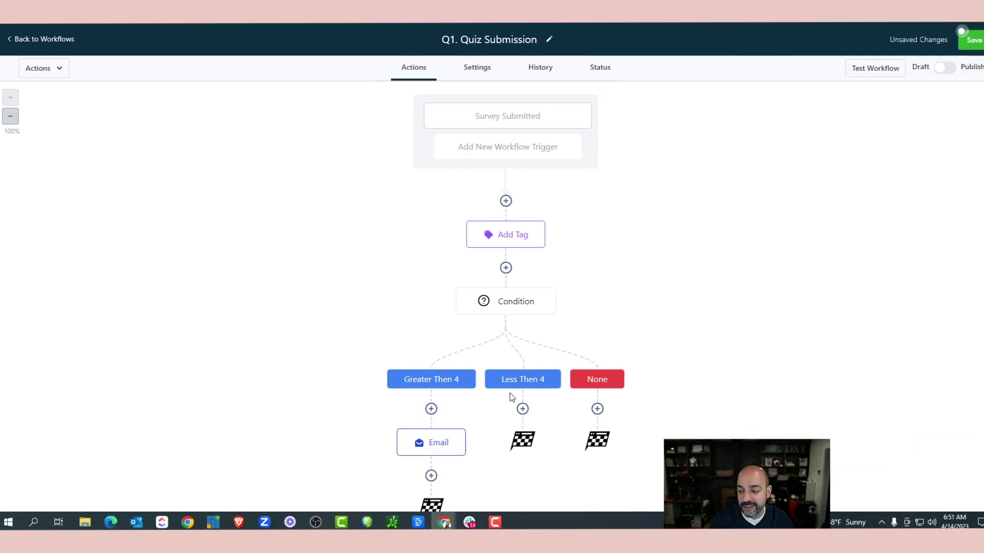
Step: Add a Send Email action under the "Less then 4" branch with the subject "Are you sure you like dogs"
{"action": "left_click", "coordinate": [523, 408]}
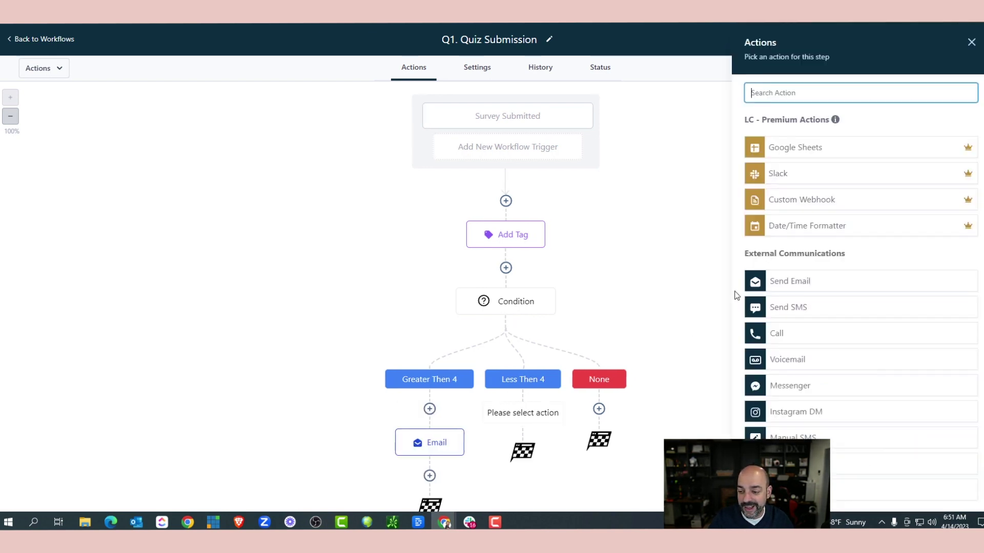
{"action": "left_click", "coordinate": [837, 283]}
{"action": "left_click", "coordinate": [787, 260]}
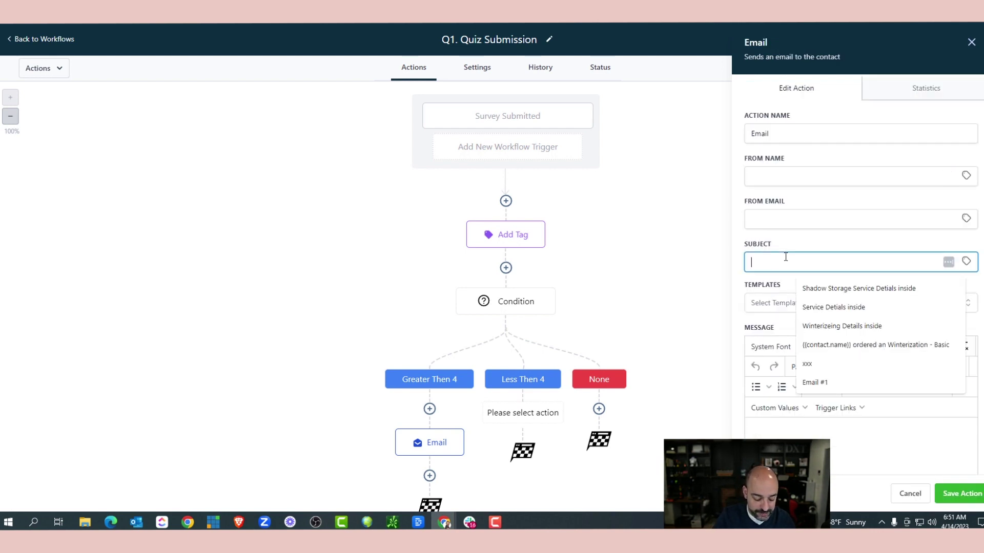
{"action": "type", "text": "We"}
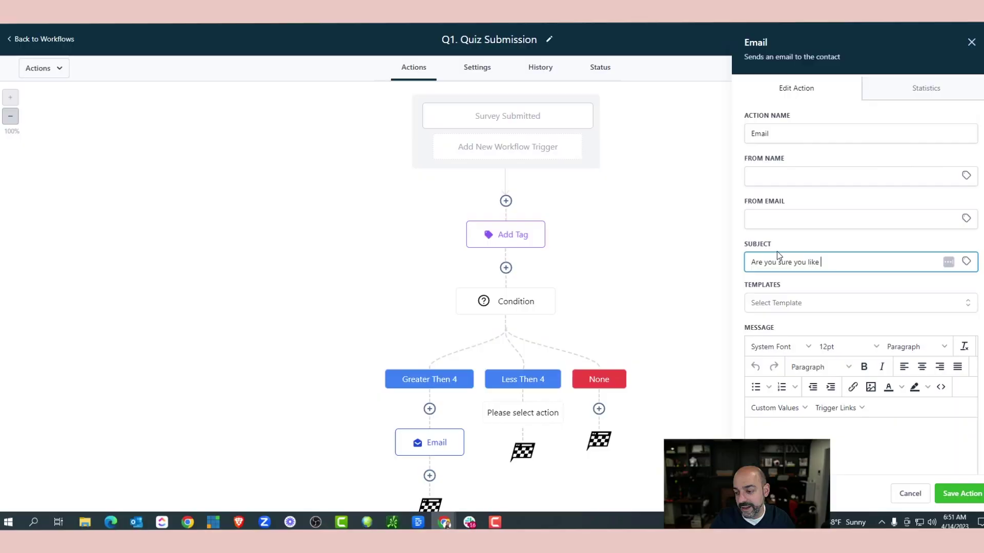
{"action": "type", "text": "dogs"}
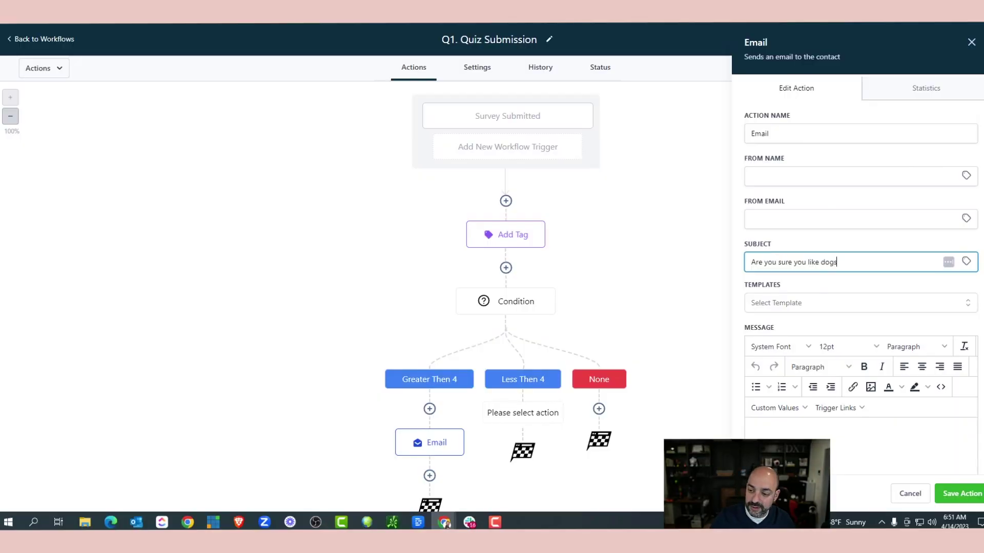
Step: Compose the message from the contact's first-name custom value, a comma and "Are you sure you like dogs?" below, and save the email action
{"action": "scroll", "coordinate": [783, 272], "scroll_direction": "down", "scroll_amount": 3}
{"action": "left_click", "coordinate": [783, 271]}
{"action": "left_click", "coordinate": [774, 233]}
{"action": "mouse_move", "coordinate": [805, 258]}
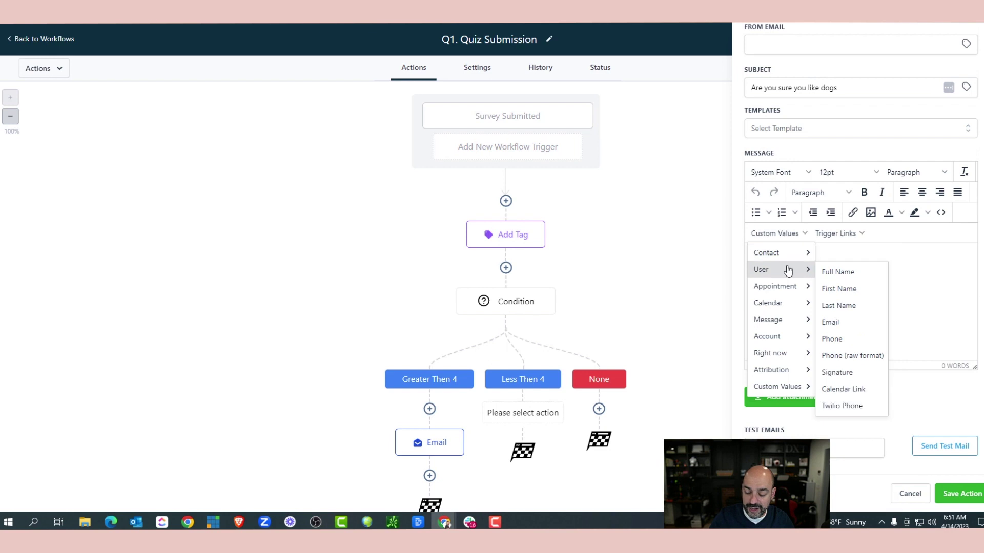
{"action": "left_click", "coordinate": [839, 272]}
{"action": "type", "text": ","}
{"action": "key", "text": "Return"}
{"action": "key", "text": "Return"}
{"action": "type", "text": "Are you sure you like dogs?"}
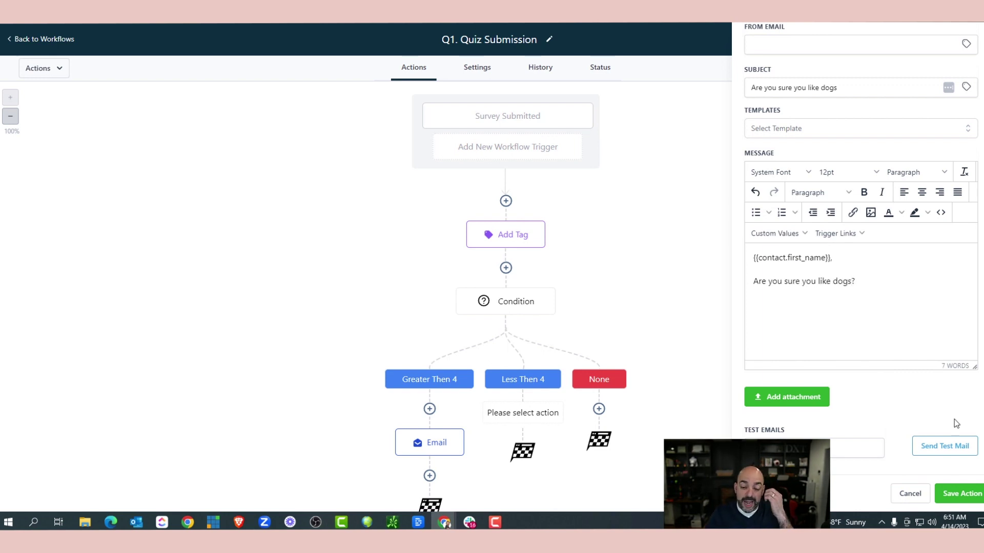
{"action": "left_click", "coordinate": [961, 493]}
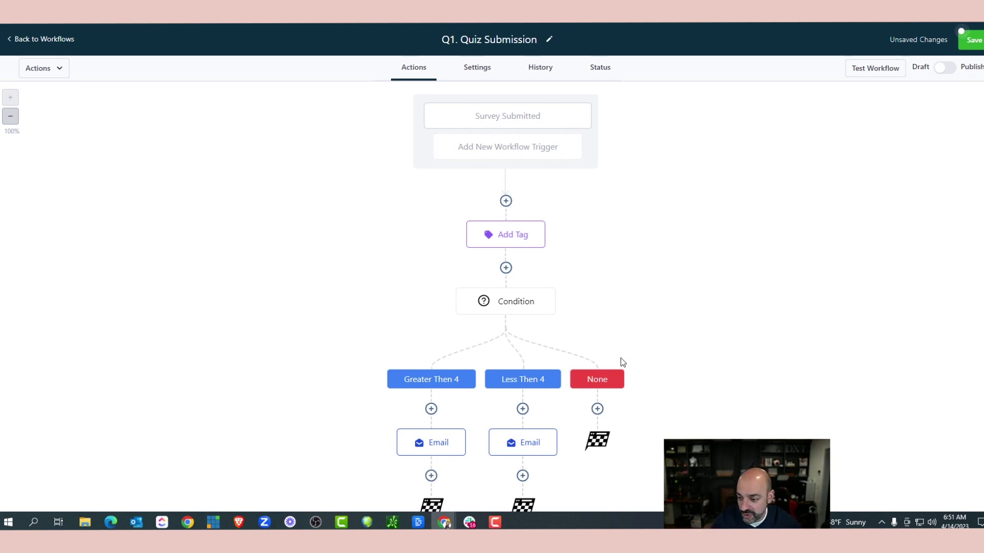
Step: Rename the Condition's second branch "Less then and equal to 3" and save the action
{"action": "left_click", "coordinate": [486, 308]}
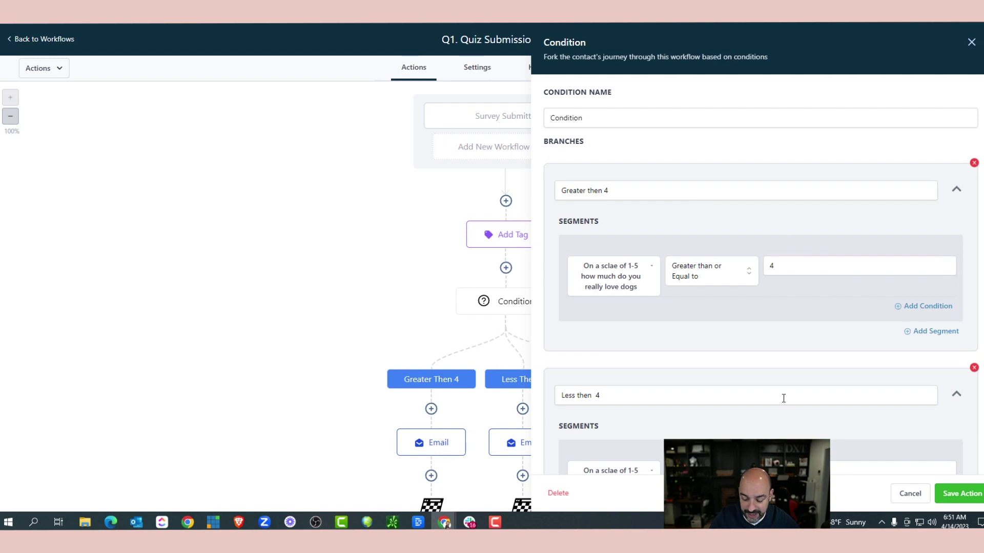
{"action": "scroll", "coordinate": [782, 398], "scroll_direction": "down", "scroll_amount": 3}
{"action": "left_click", "coordinate": [615, 293]}
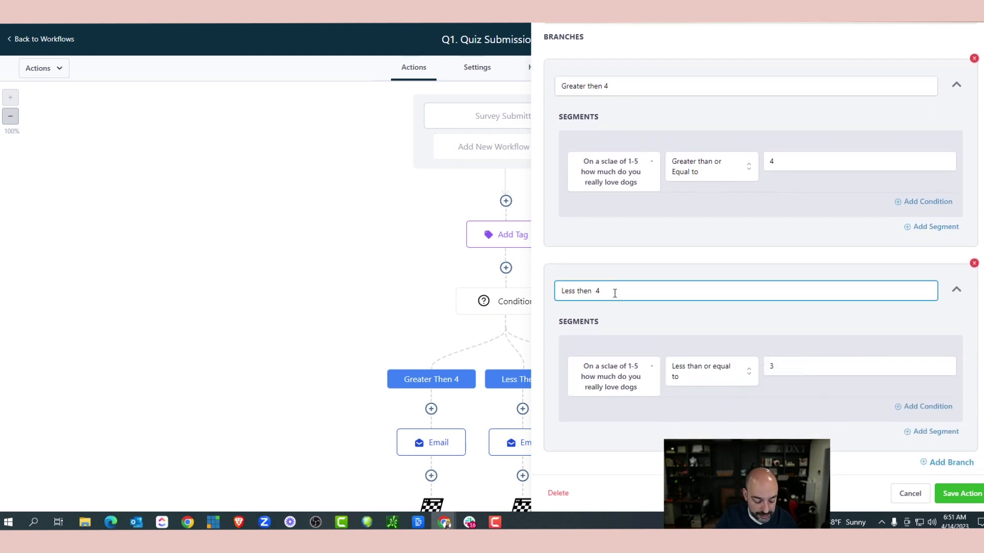
{"action": "type", "text": "and equal to 3"}
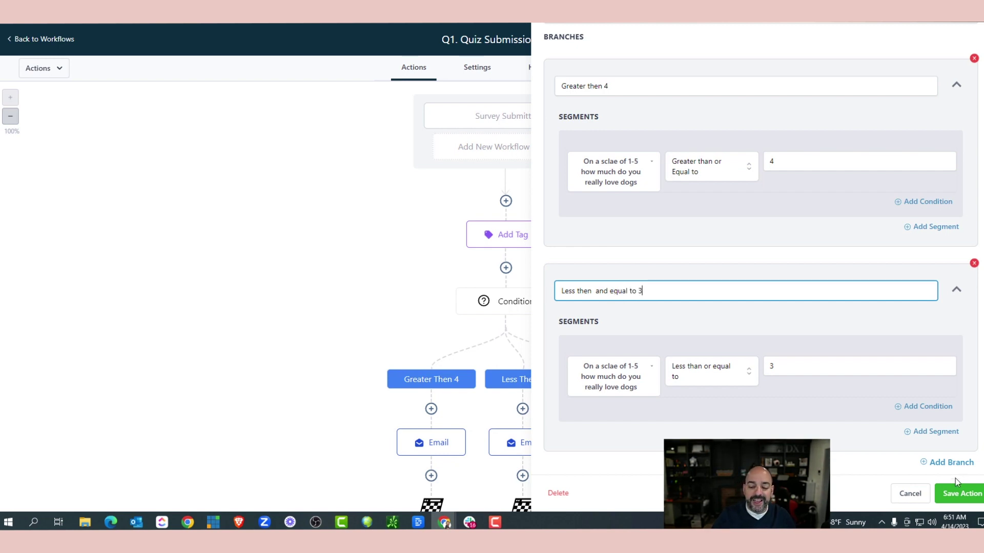
{"action": "left_click", "coordinate": [961, 493]}
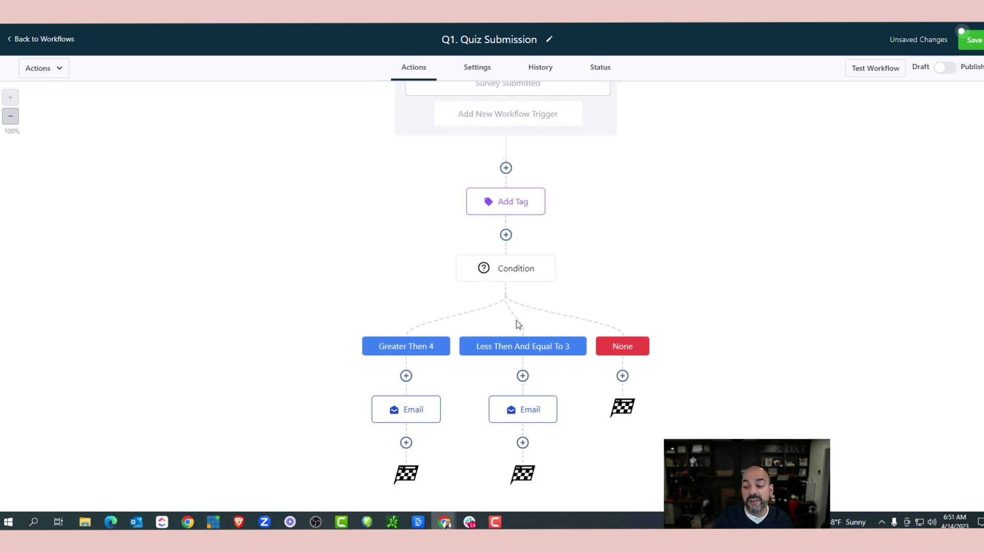
Step: Add the line "Here is my dog lover product" to the "Greater then 4" branch's email message and save the action
{"action": "left_click", "coordinate": [410, 411]}
{"action": "scroll", "coordinate": [757, 378], "scroll_direction": "down", "scroll_amount": 3}
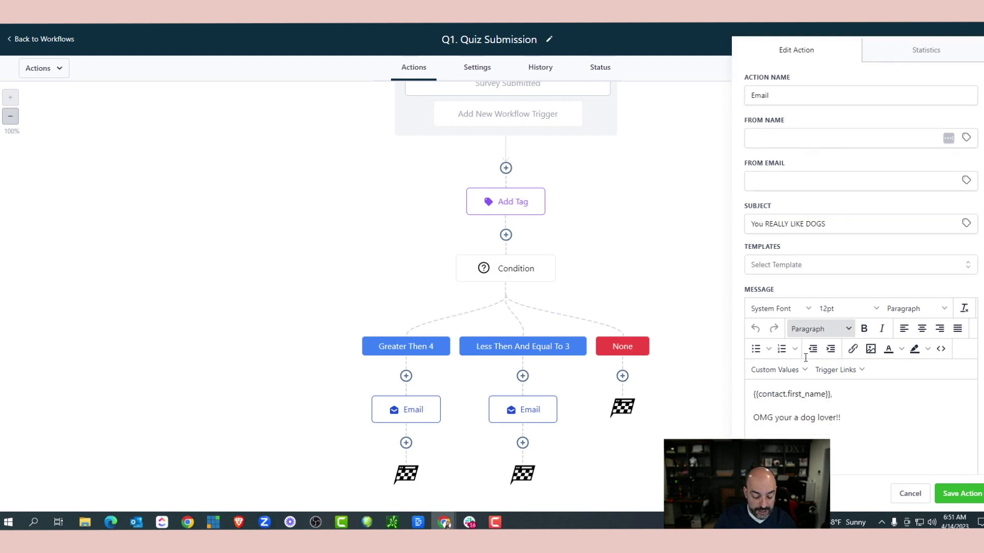
{"action": "key", "text": "Return"}
{"action": "type", "text": "Here is my dog"}
{"action": "key", "text": "BackSpace"}
{"action": "key", "text": "BackSpace"}
{"action": "type", "text": "oi"}
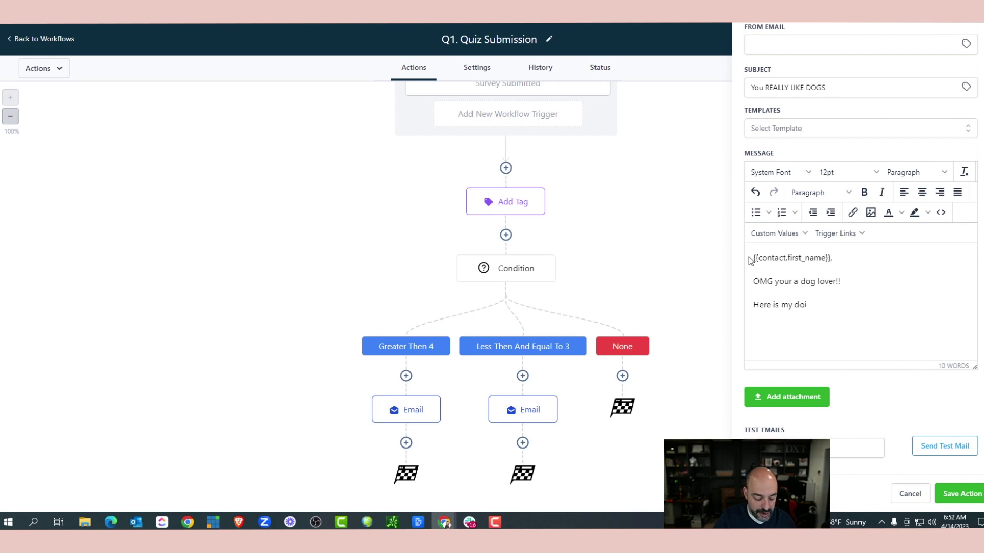
{"action": "type", "text": "gover product"}
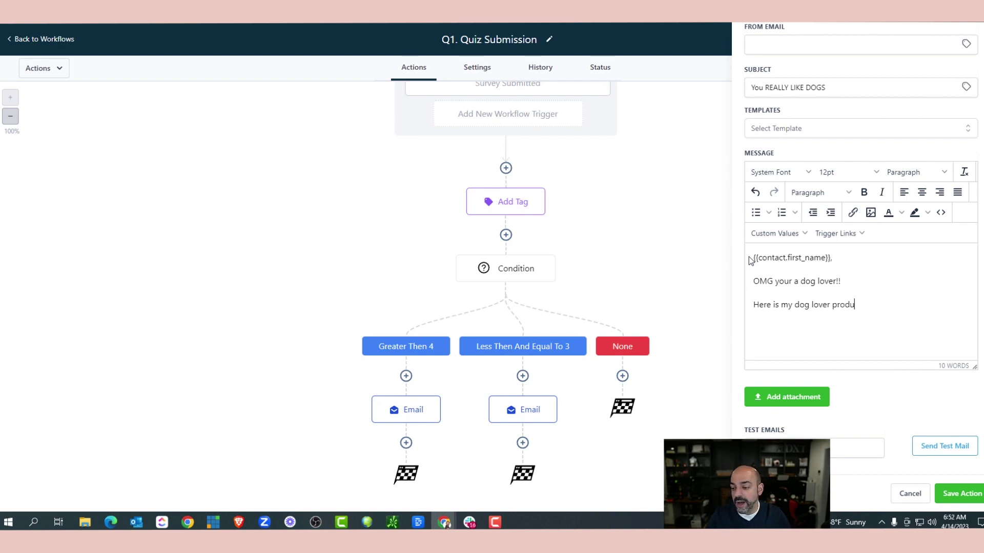
{"action": "left_click", "coordinate": [960, 494]}
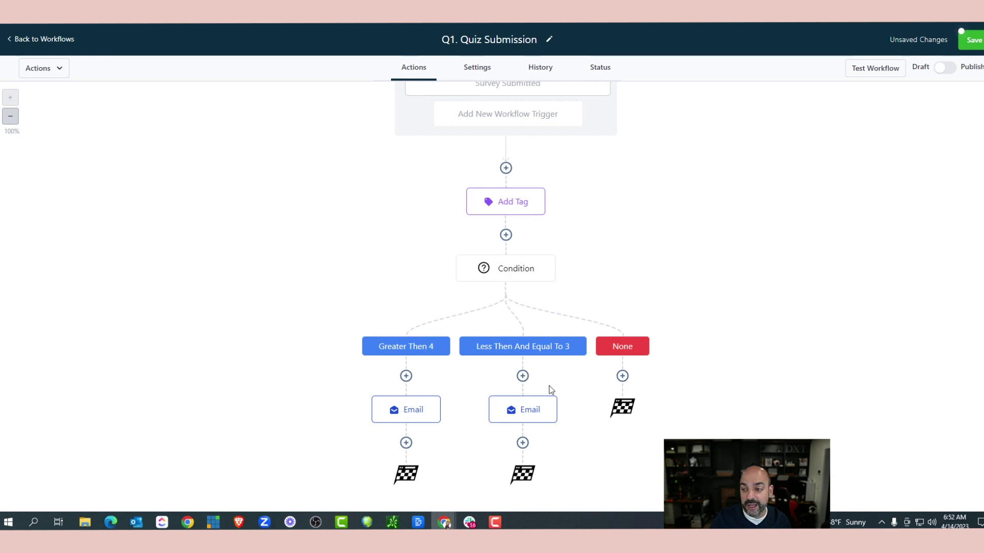
Step: Insert an Add Contact Tag action above the email in the "Greater then 4" branch
{"action": "left_click", "coordinate": [406, 376]}
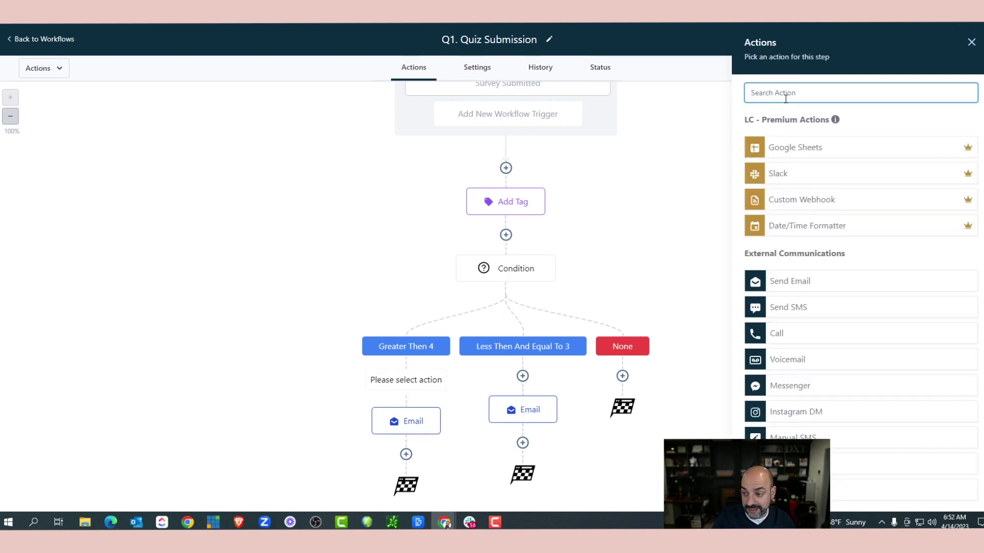
{"action": "type", "text": "contact"}
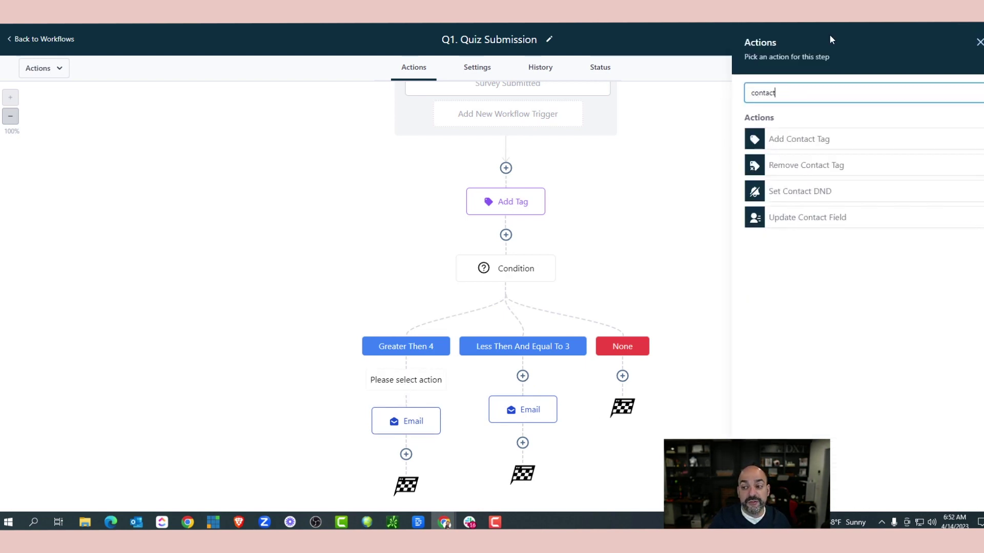
{"action": "left_click", "coordinate": [825, 144]}
Step: Create the new tag "Super dog lover" for the tag action and save it
{"action": "left_click", "coordinate": [814, 165]}
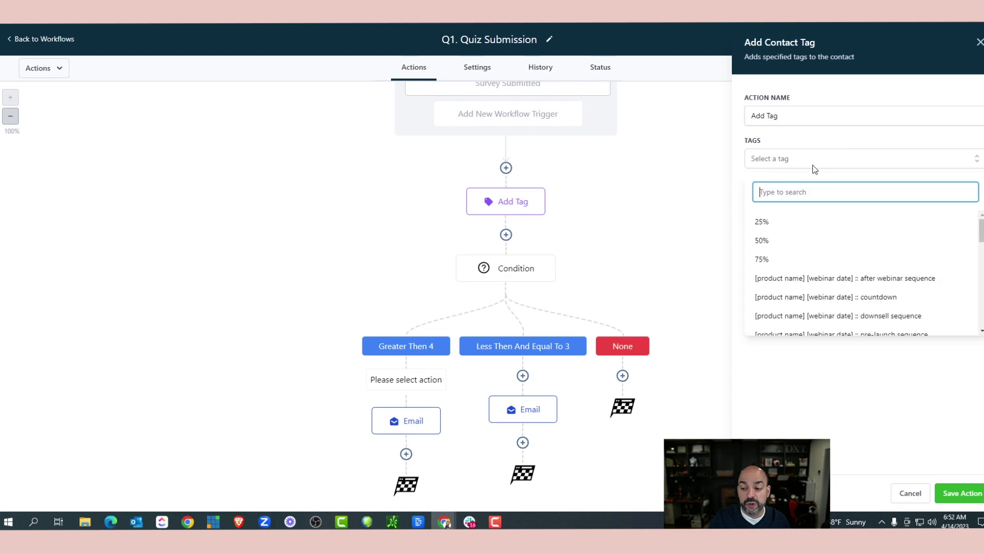
{"action": "scroll", "coordinate": [845, 246], "scroll_direction": "down", "scroll_amount": 5}
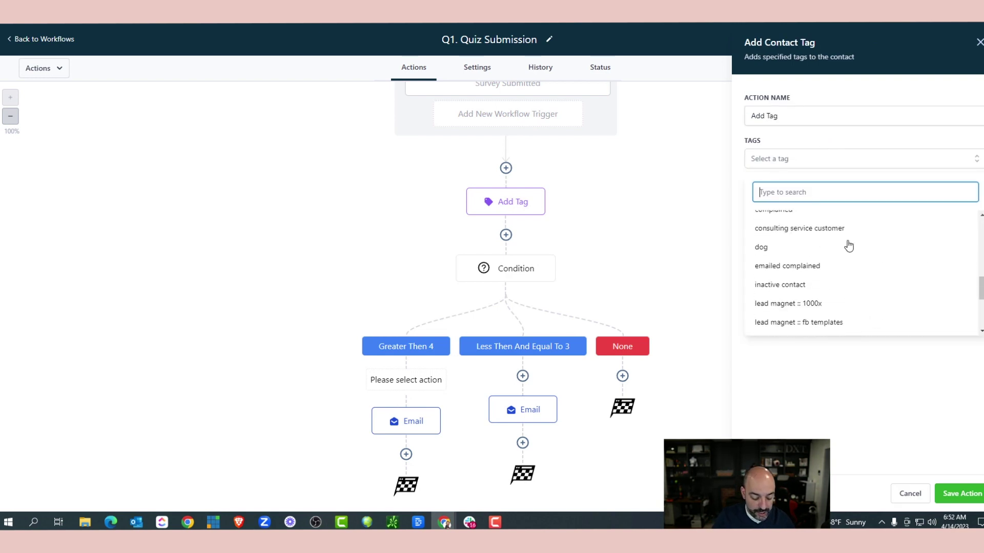
{"action": "type", "text": "Sup"}
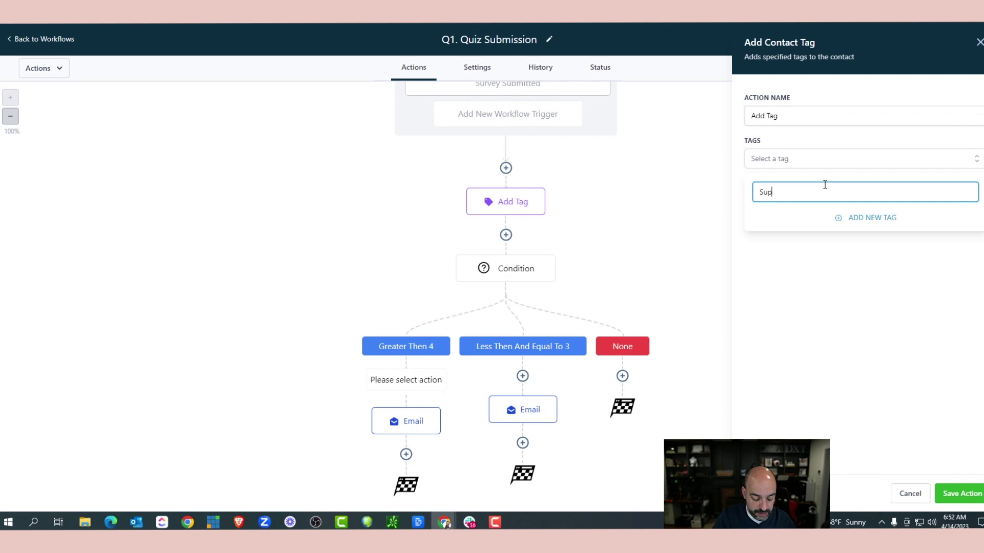
{"action": "type", "text": "er dog lover"}
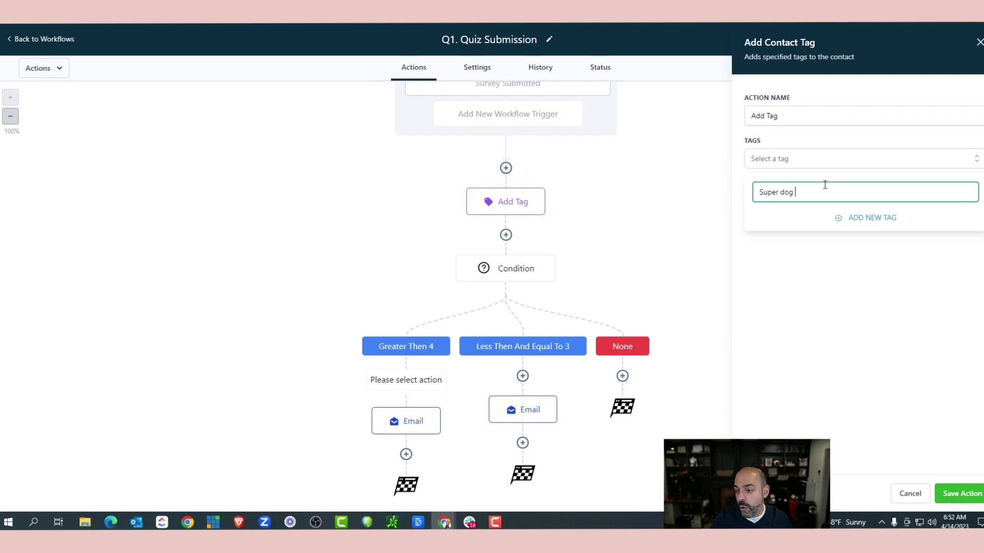
{"action": "left_click", "coordinate": [890, 219]}
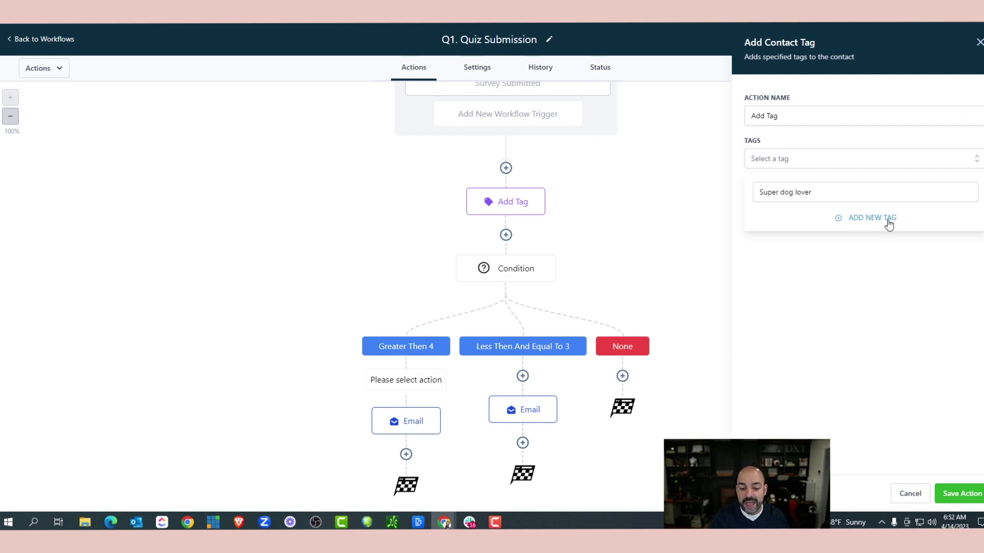
{"action": "left_click", "coordinate": [962, 494]}
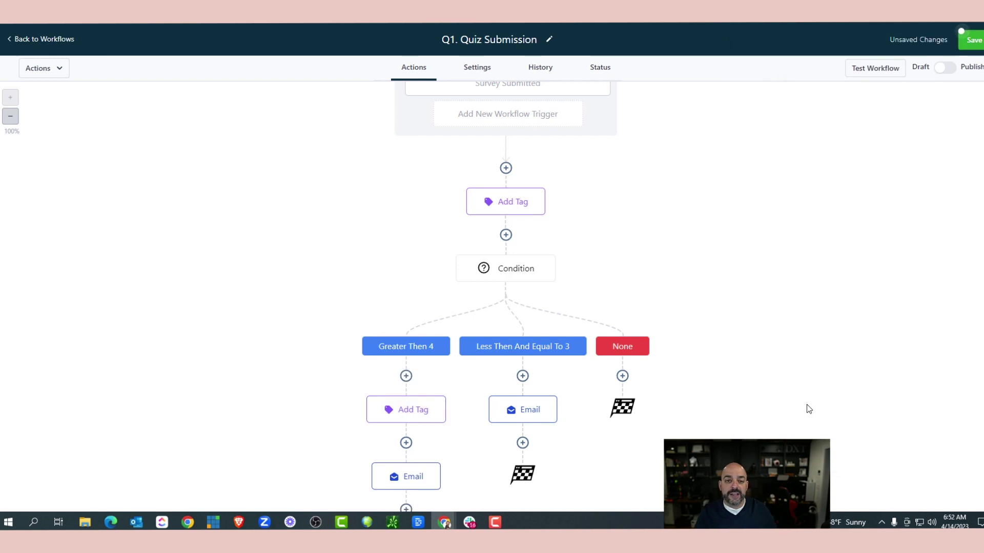
Step: Review the branch rules in the Condition action and close it without changes
{"action": "scroll", "coordinate": [435, 435], "scroll_direction": "down", "scroll_amount": 1}
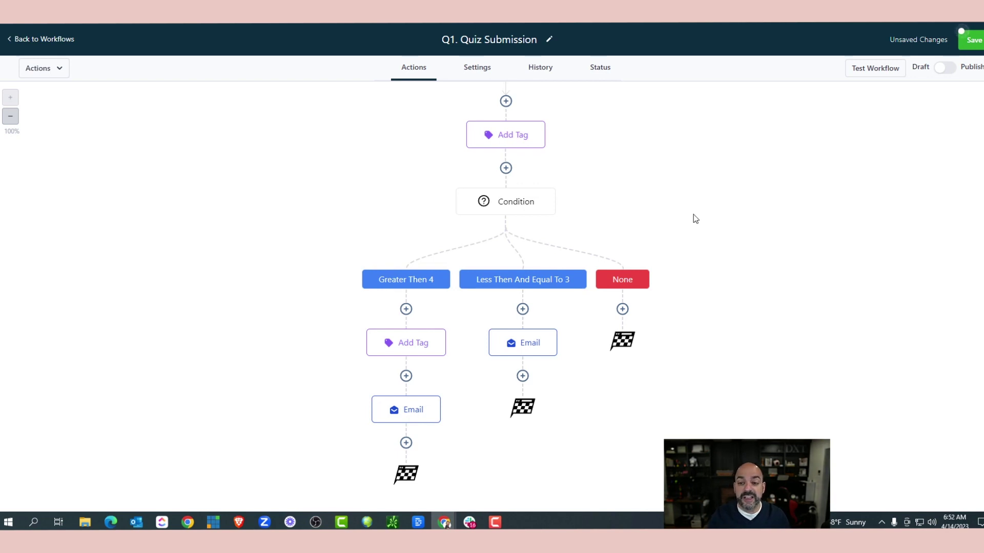
{"action": "left_click", "coordinate": [493, 211]}
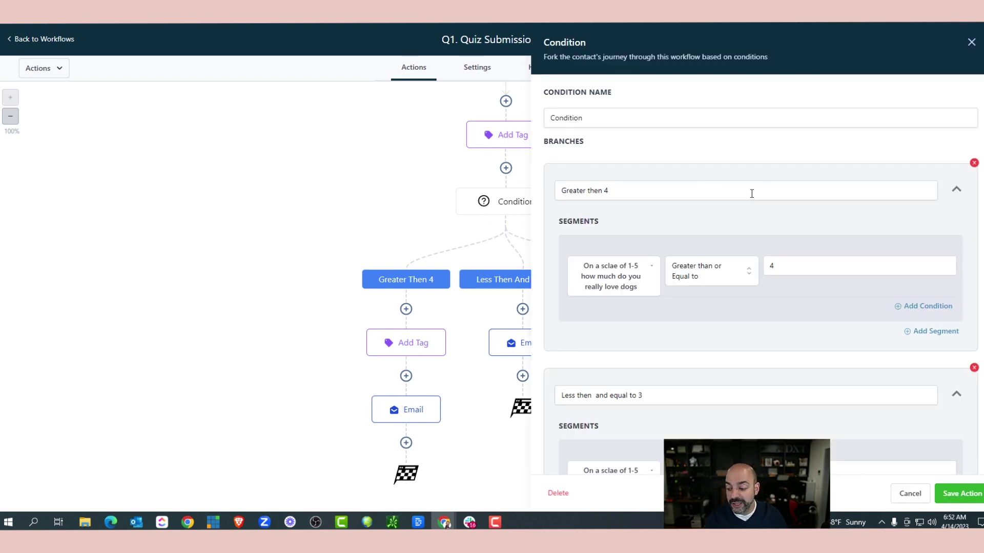
{"action": "left_click", "coordinate": [913, 497]}
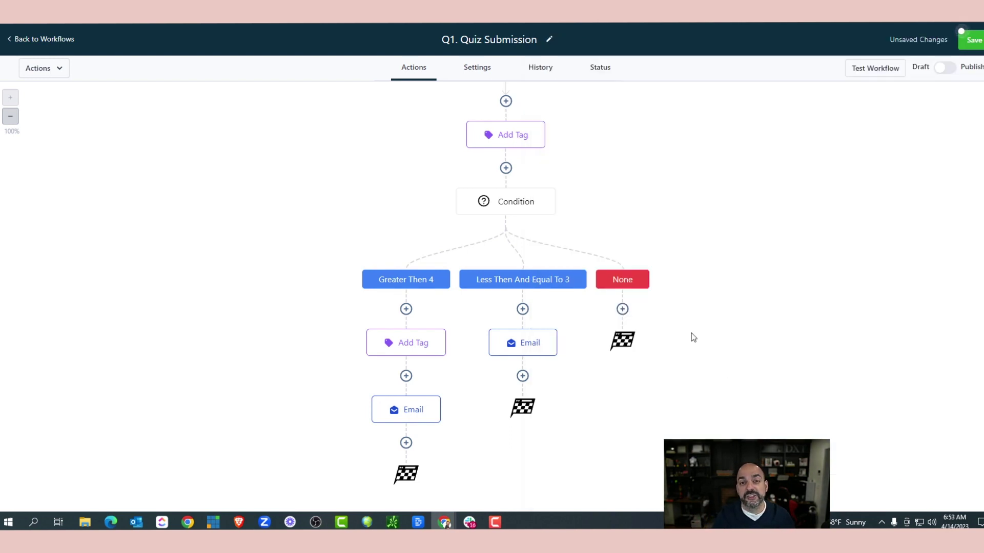